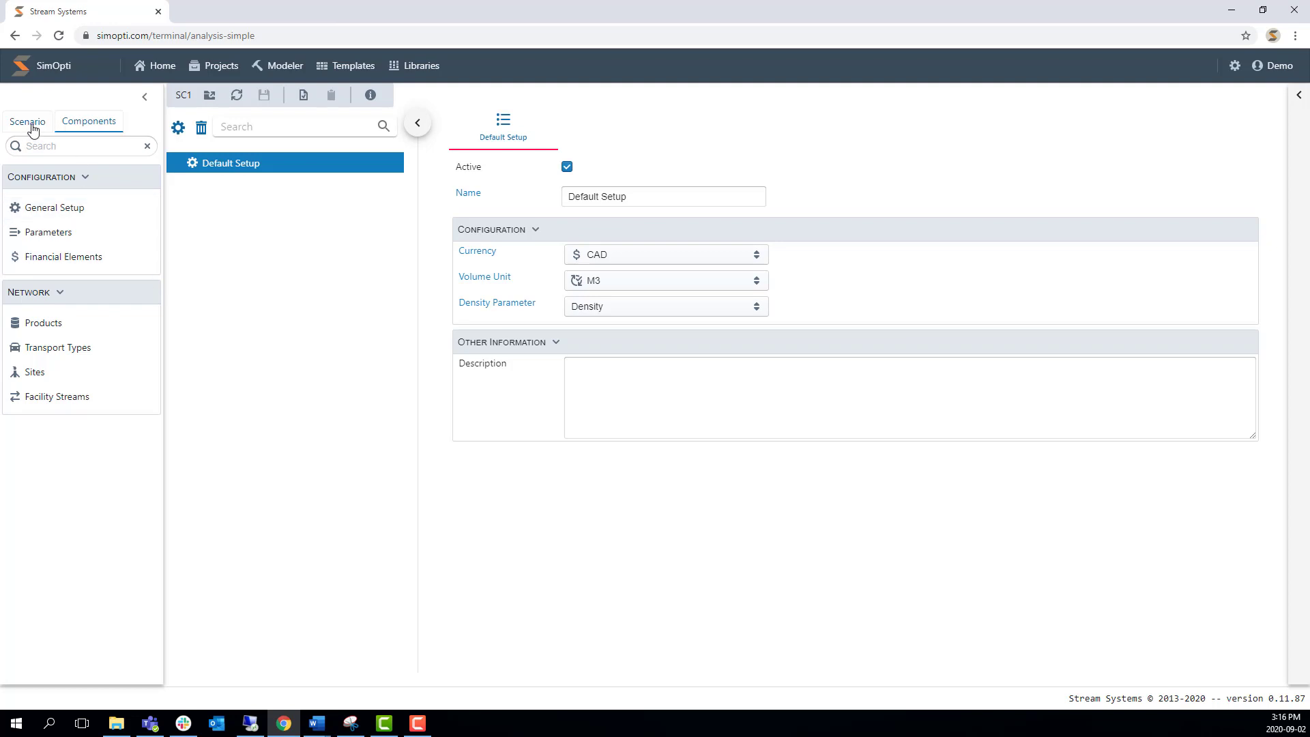
Step: Create an experiment under the SC1 training scenario with code EXP and name Training Experiment, and save it
click(31, 122)
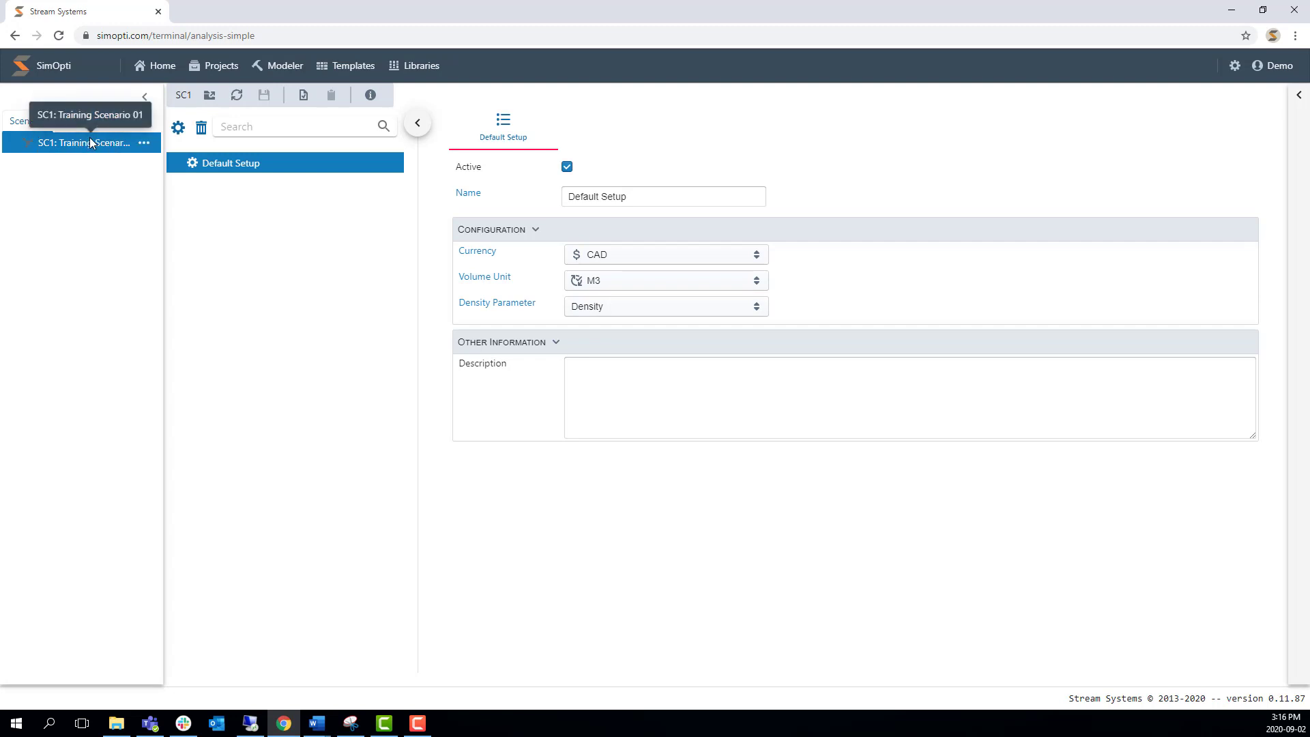
click(144, 145)
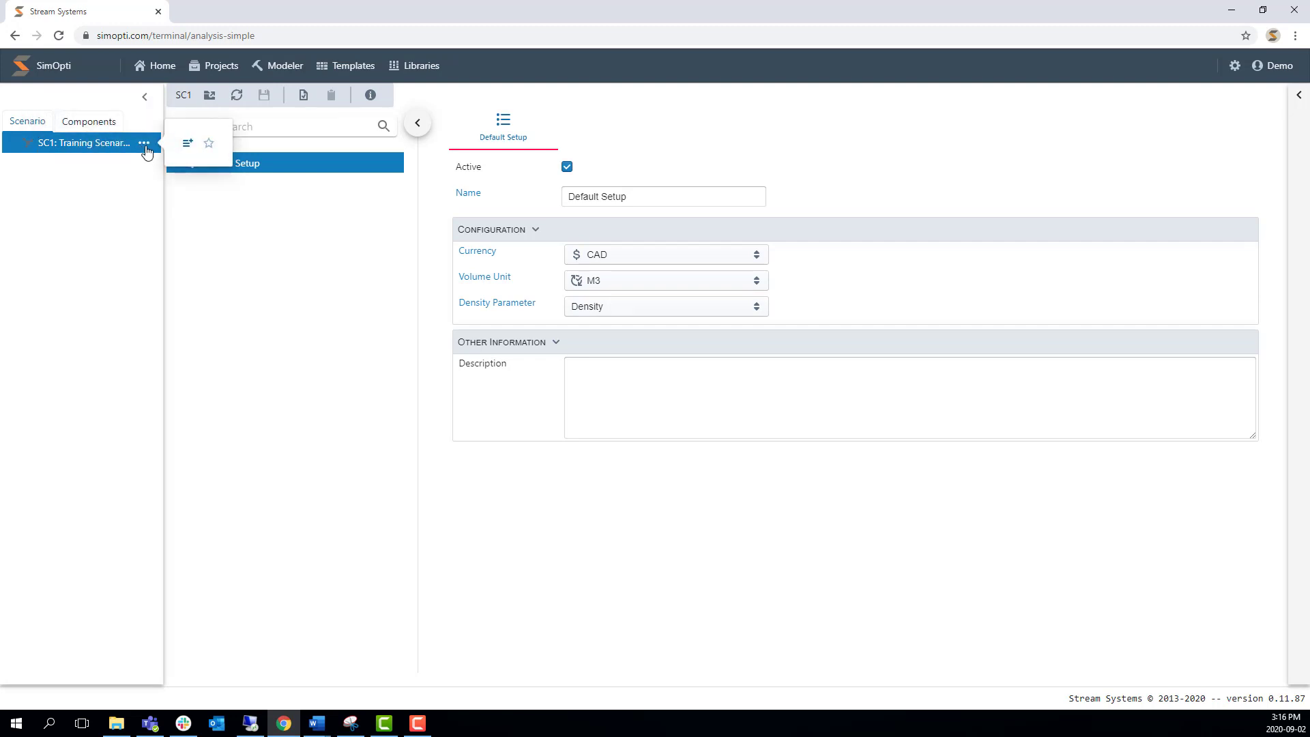
click(190, 145)
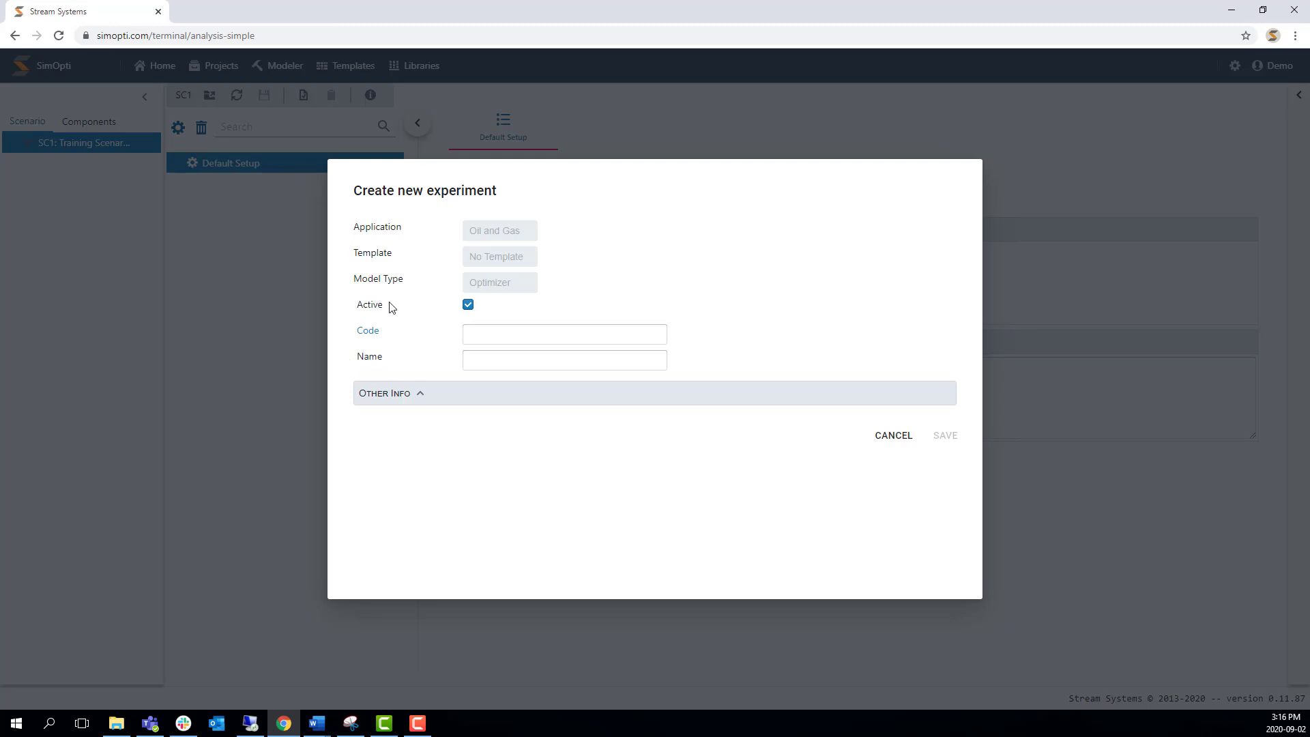
click(475, 329)
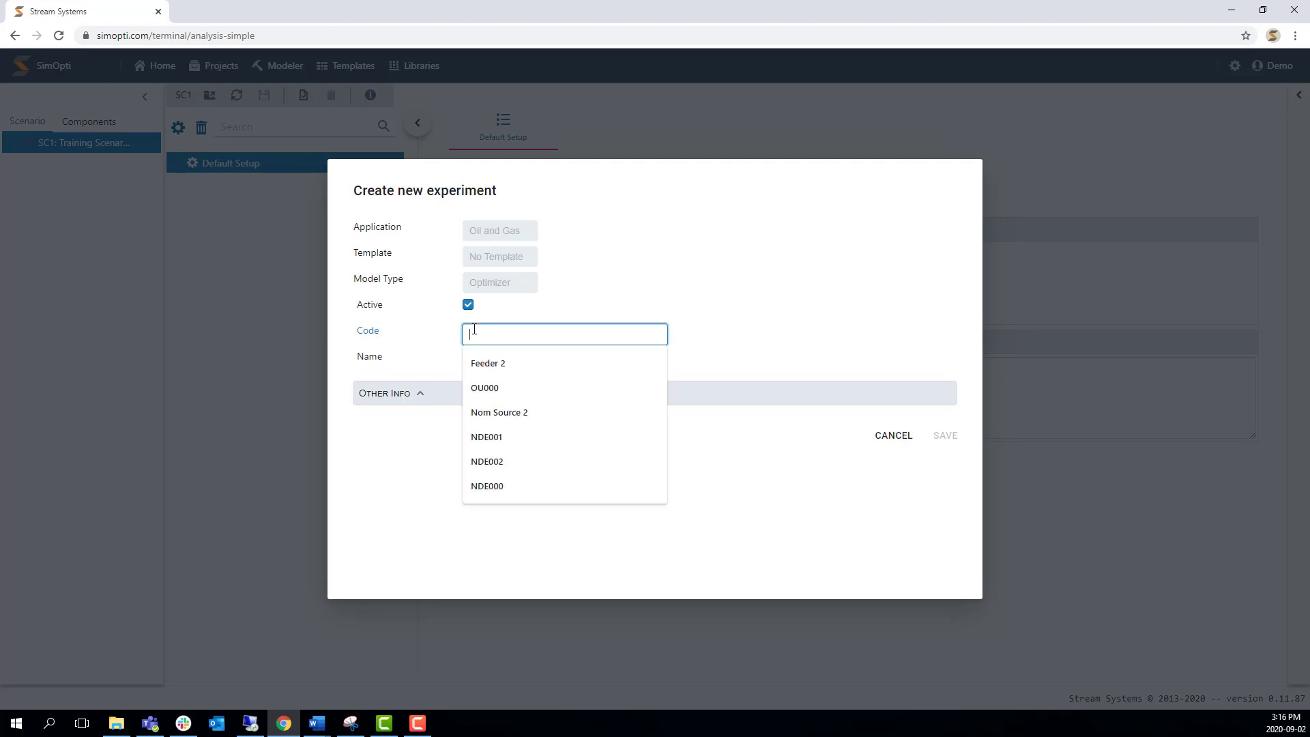
text(Ex)
key(Tab)
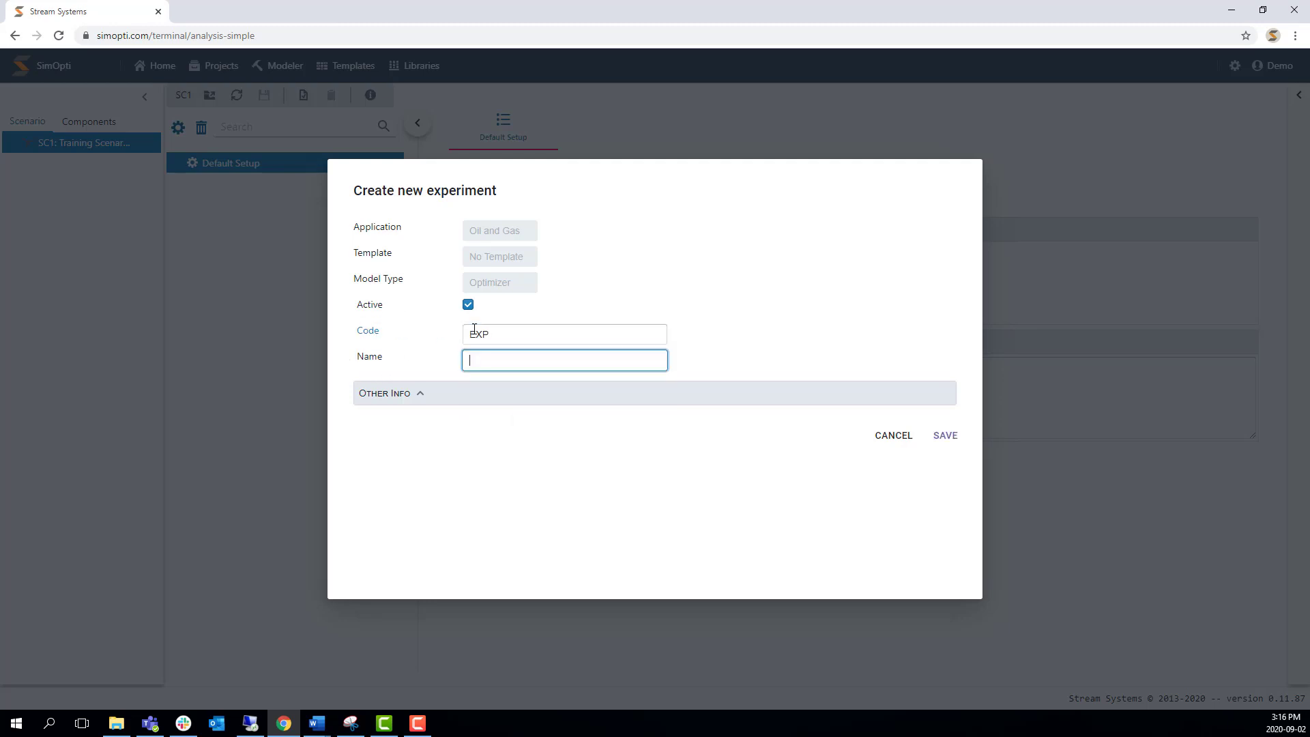
text(Training Experiment)
click(513, 469)
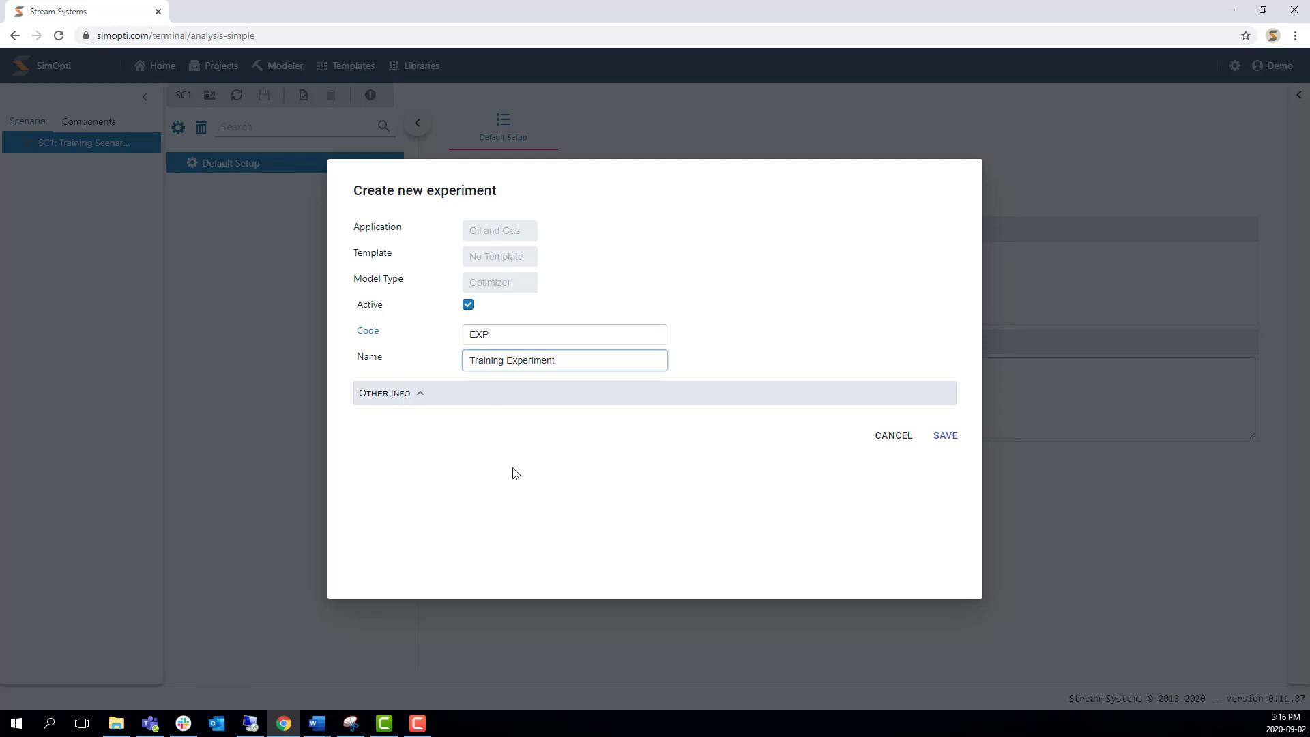
click(946, 438)
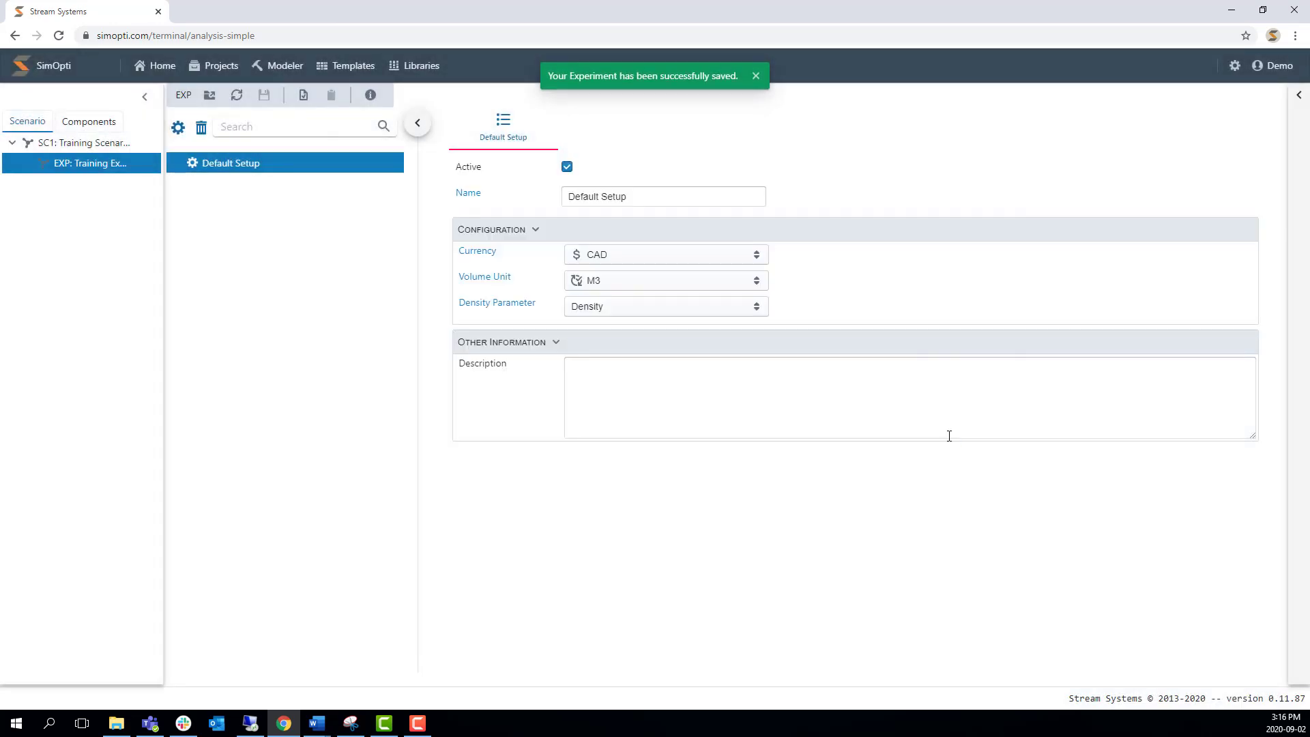
Step: Open the Training Experiment's optimization objective and rename it Maximize Profit
click(94, 168)
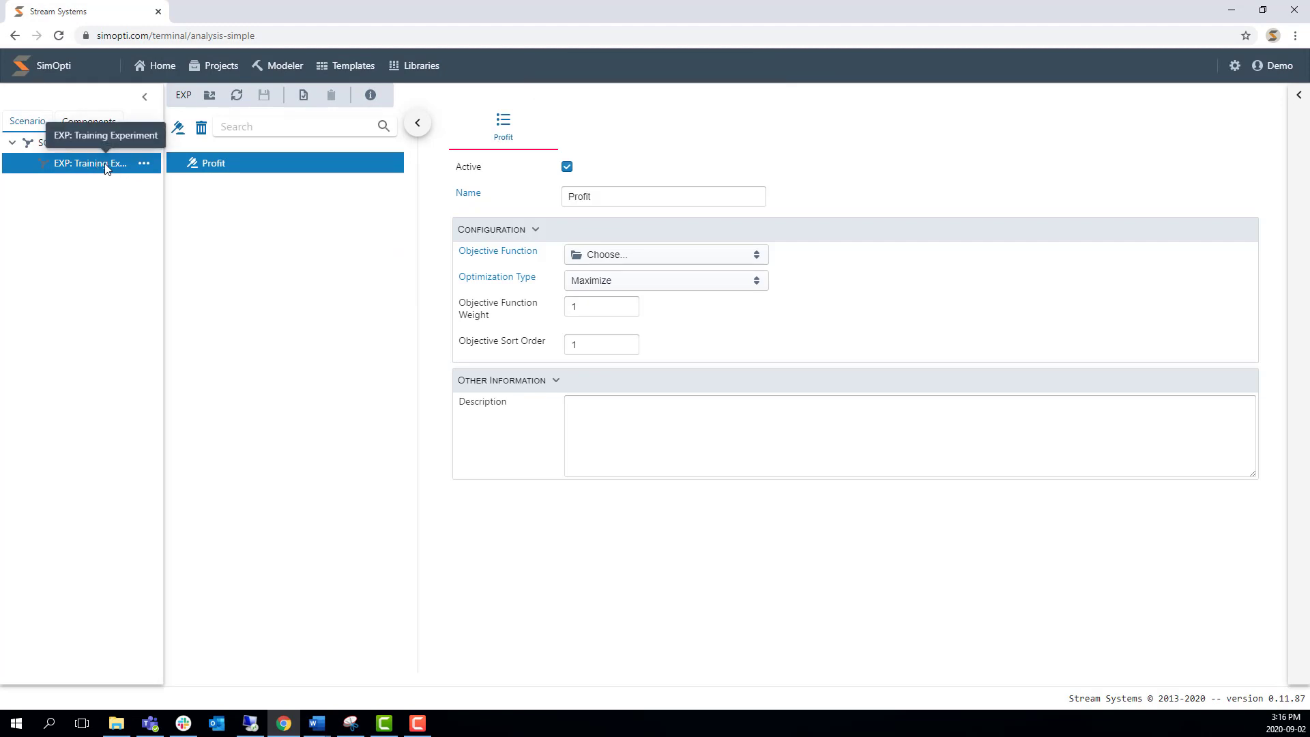
double_click(107, 170)
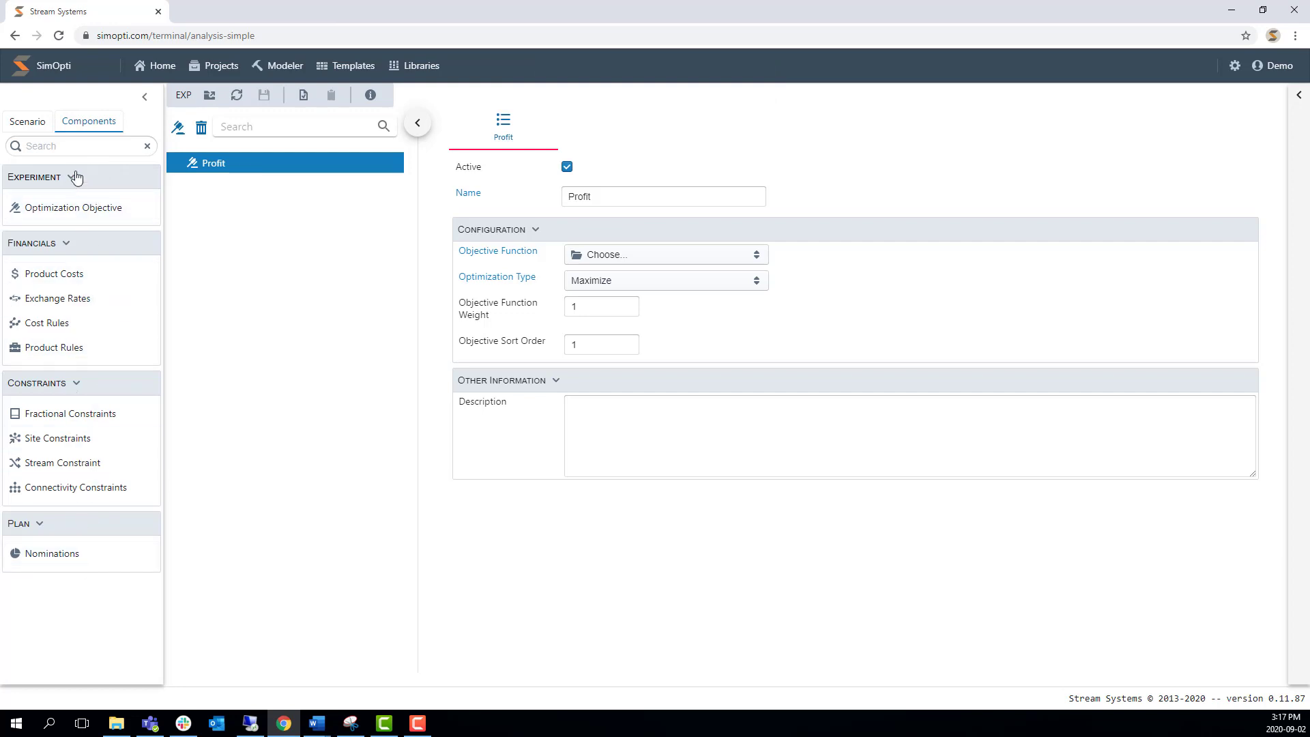
click(94, 212)
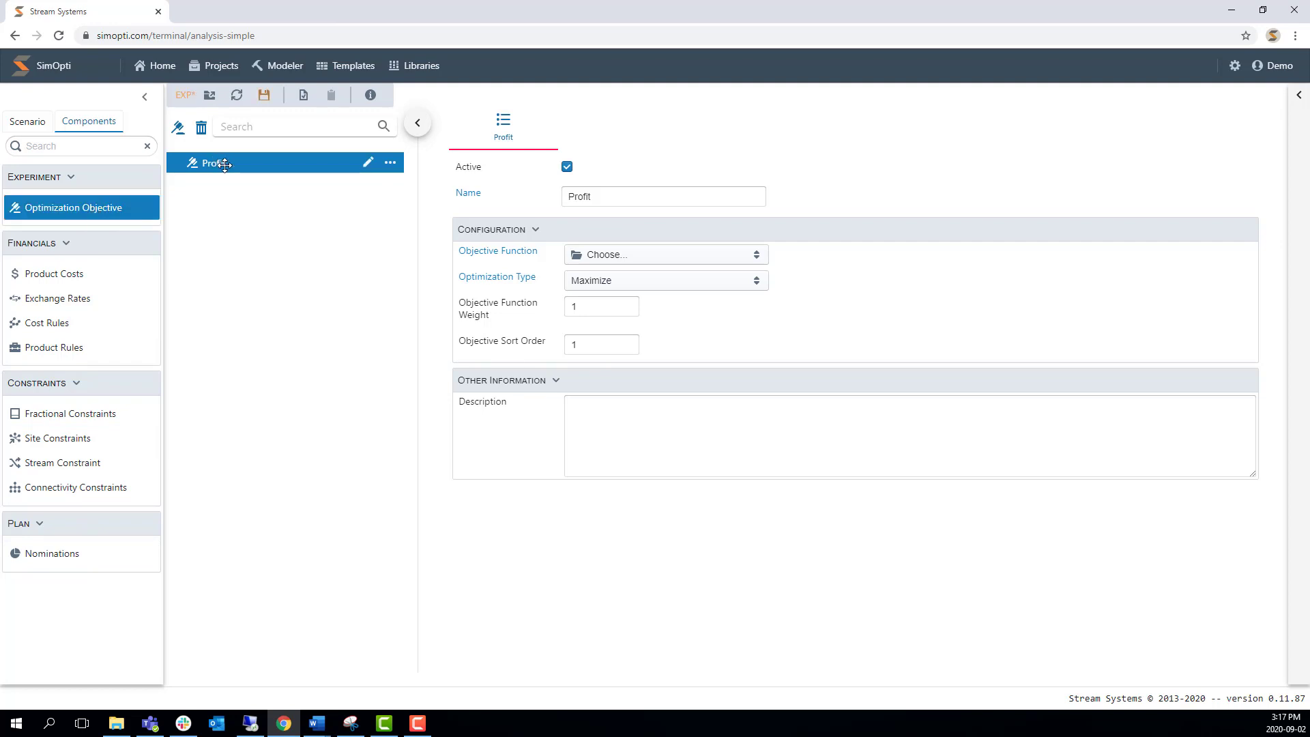
double_click(601, 196)
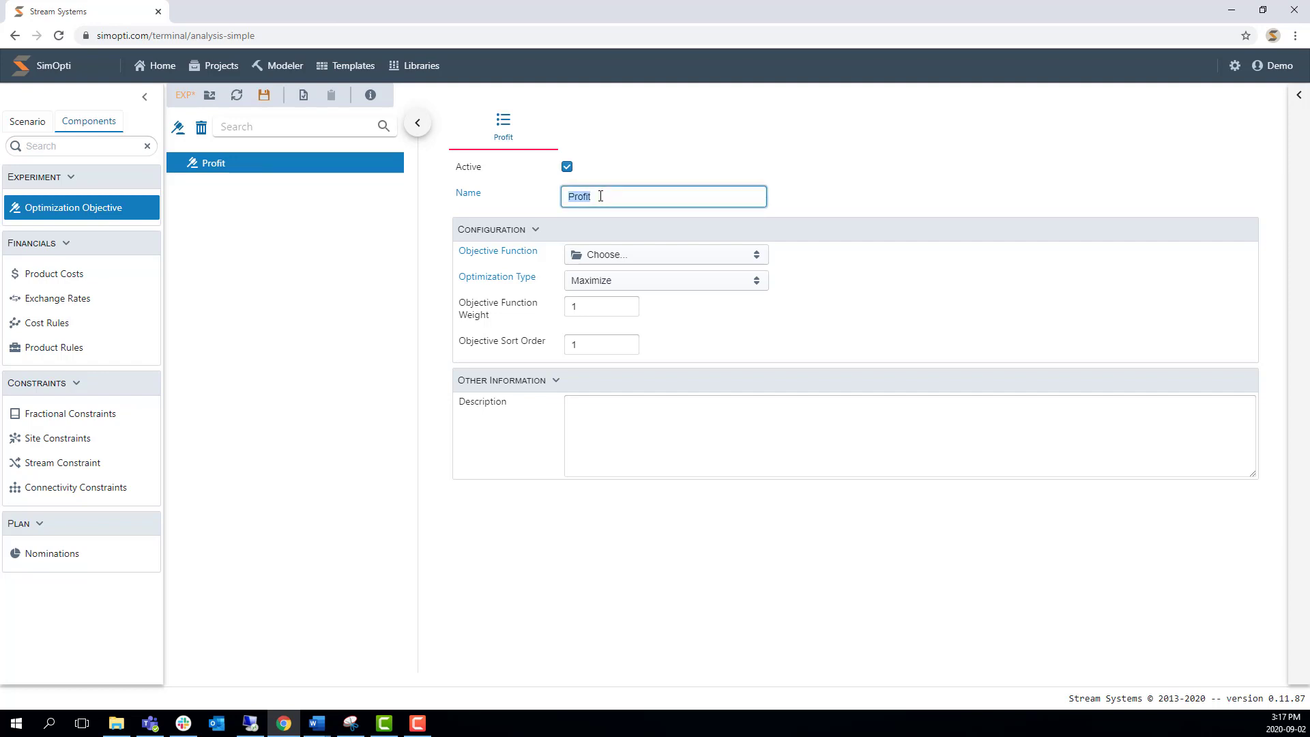
text(Maximize Profi)
click(792, 261)
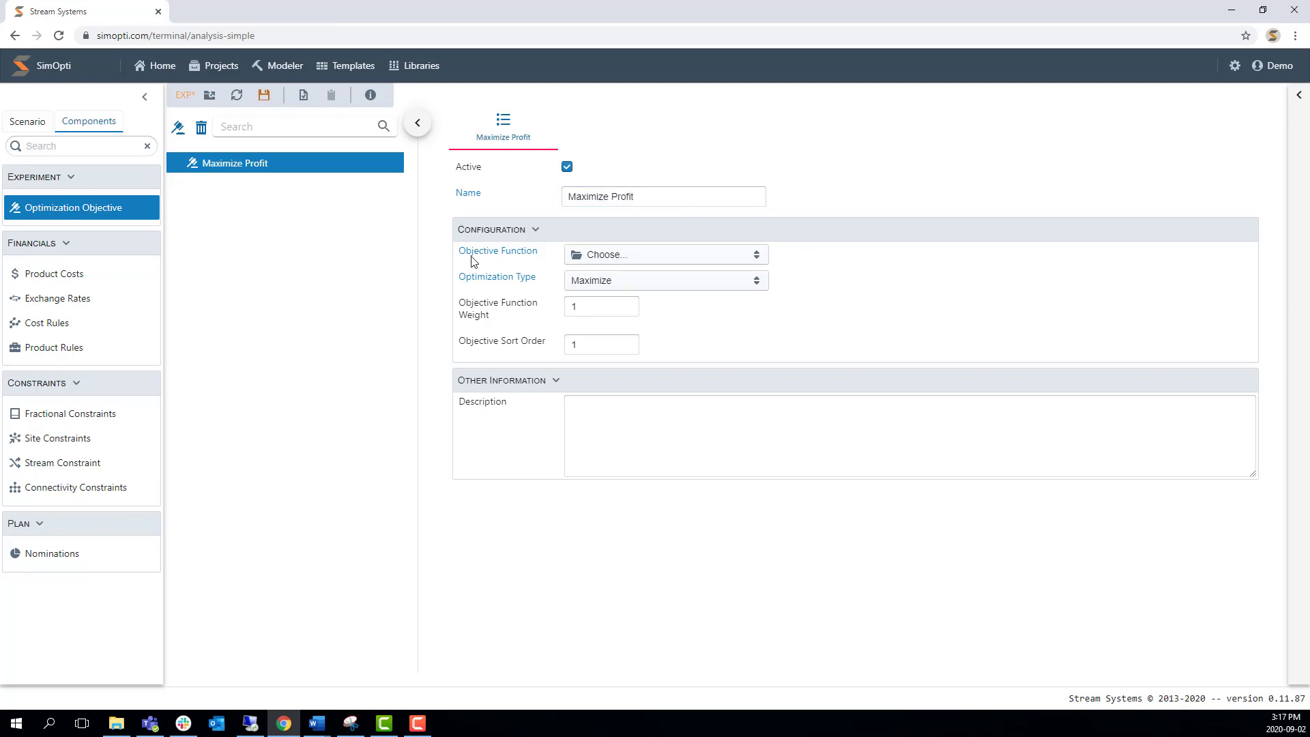
Step: Set the objective function to the general Profit element, keeping the objective weight and sort order at 1
click(638, 254)
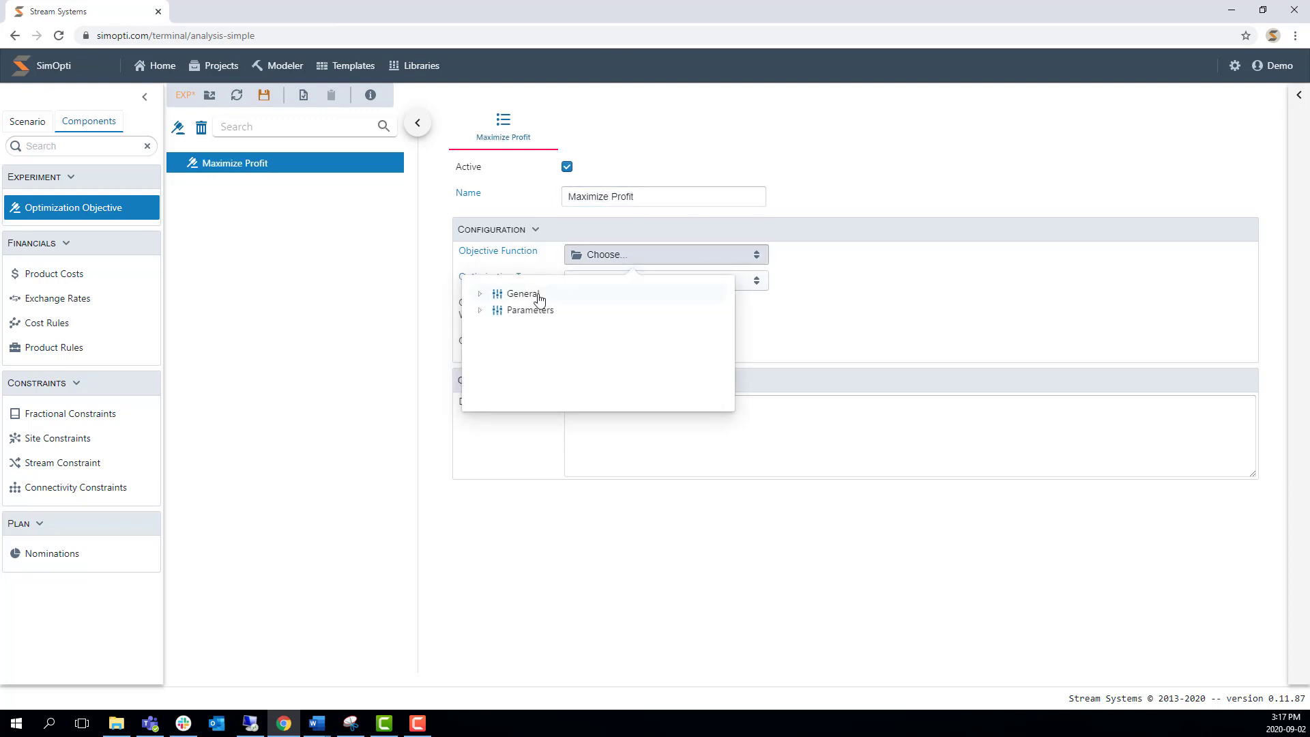
click(480, 293)
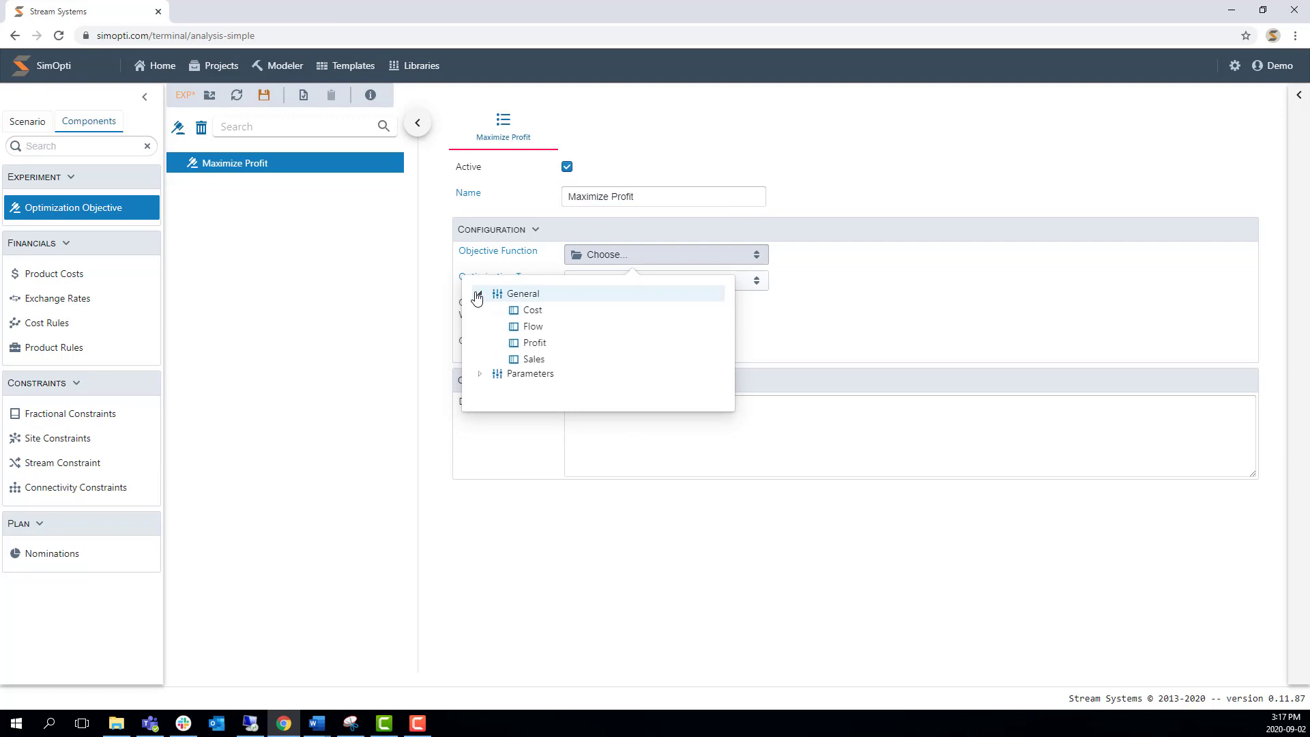
click(553, 344)
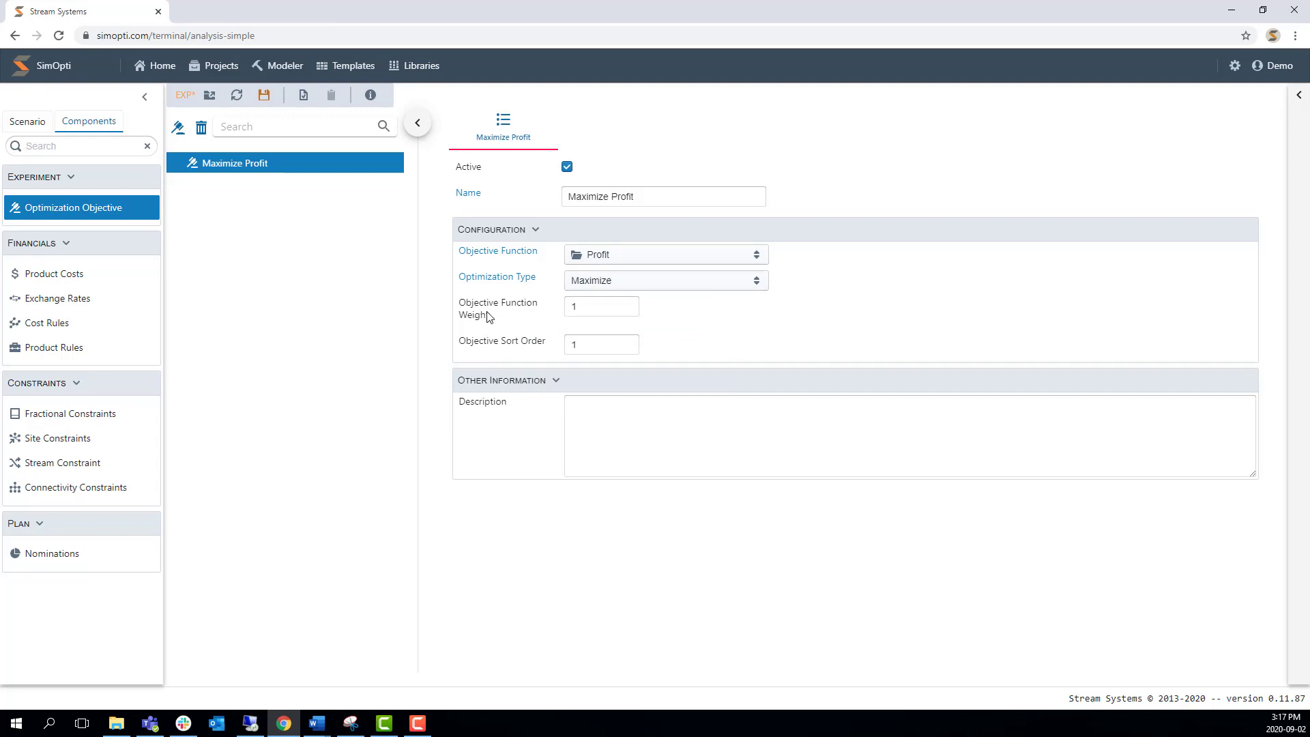
double_click(608, 309)
double_click(605, 347)
Step: Add a second optimization objective to the experiment and delete it again
click(178, 133)
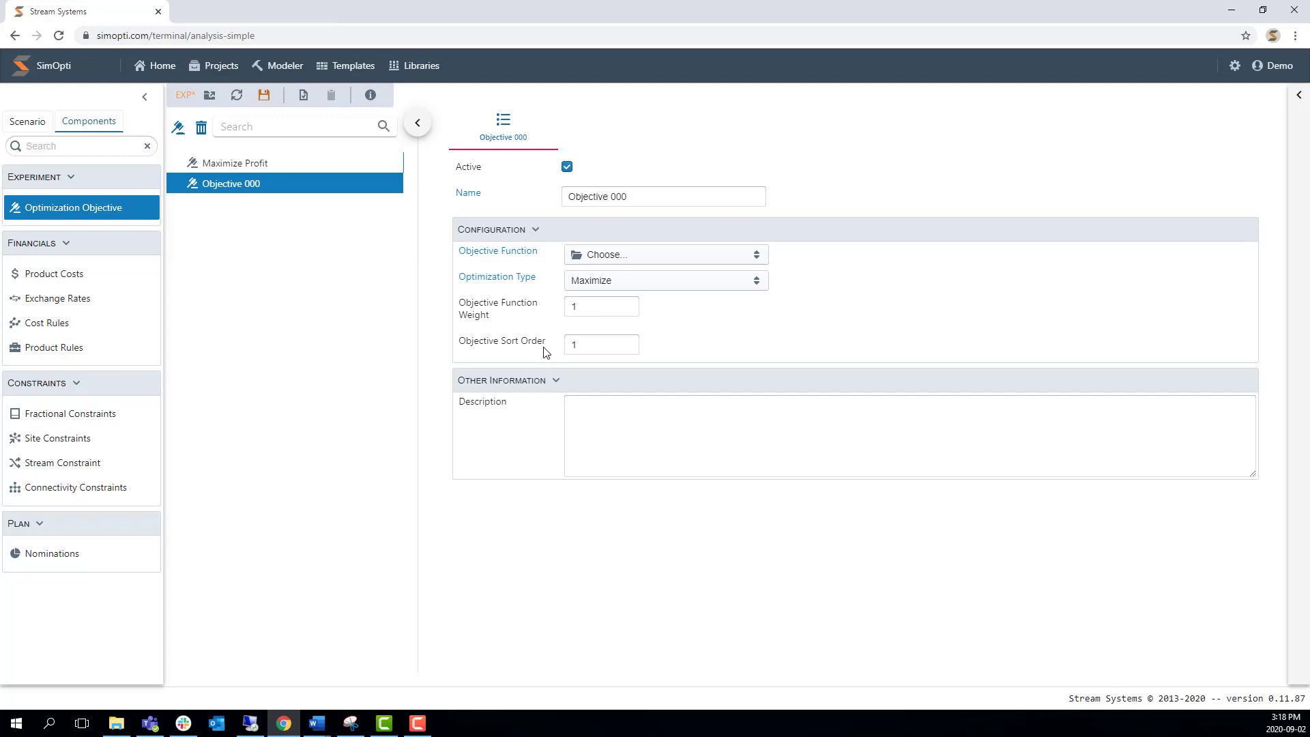
click(392, 184)
click(404, 227)
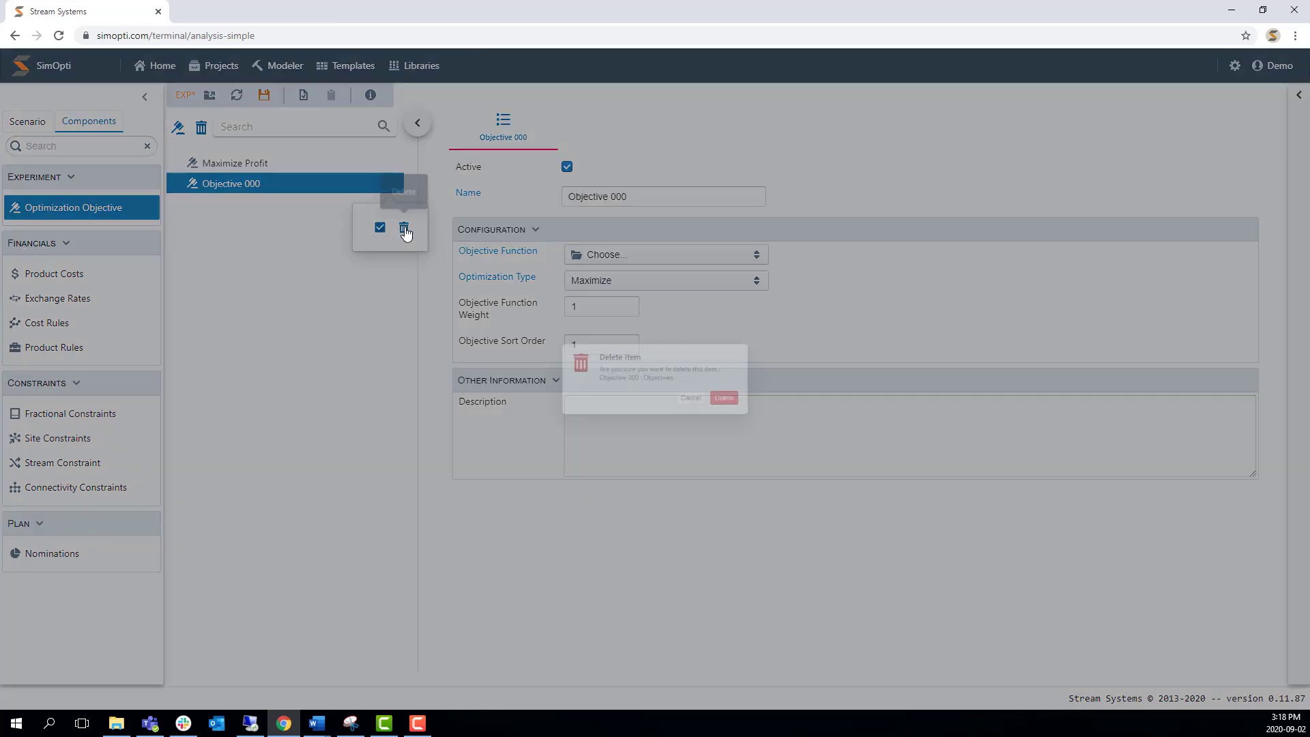
click(755, 407)
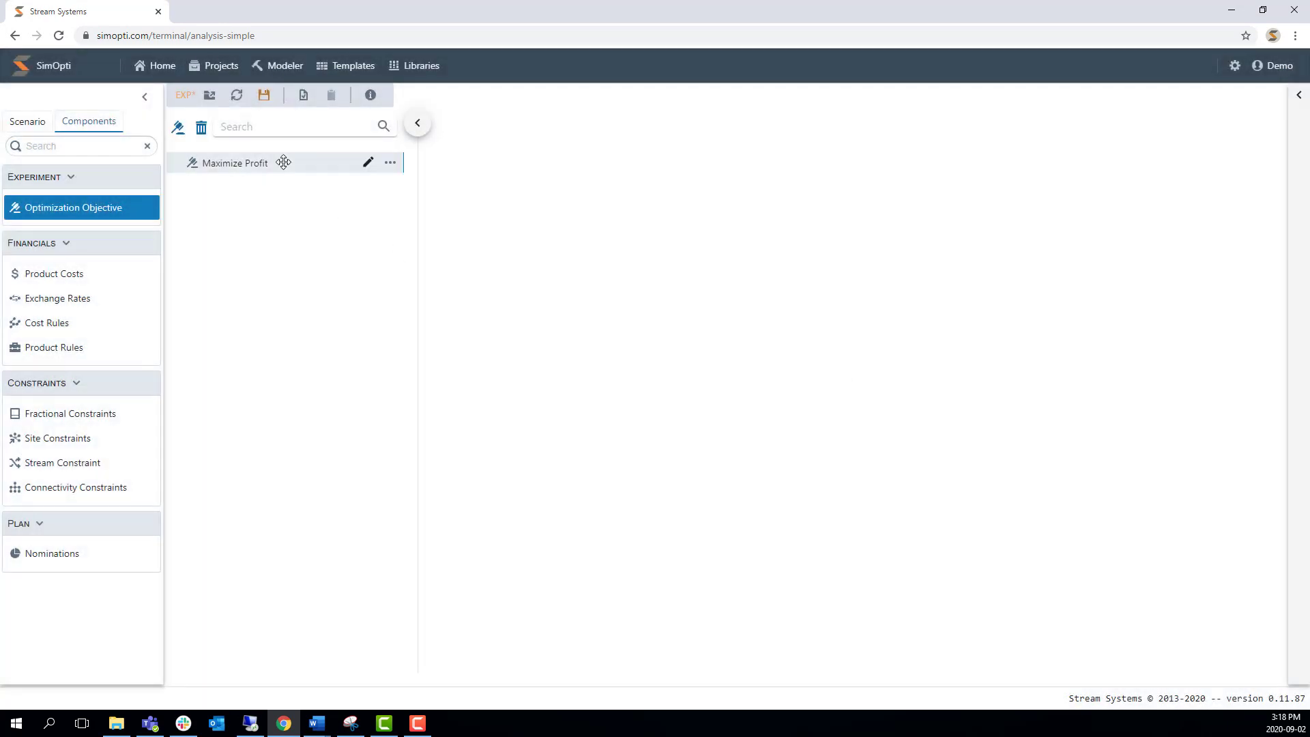
Step: Reopen the Maximize Profit objective and save the experiment
click(283, 163)
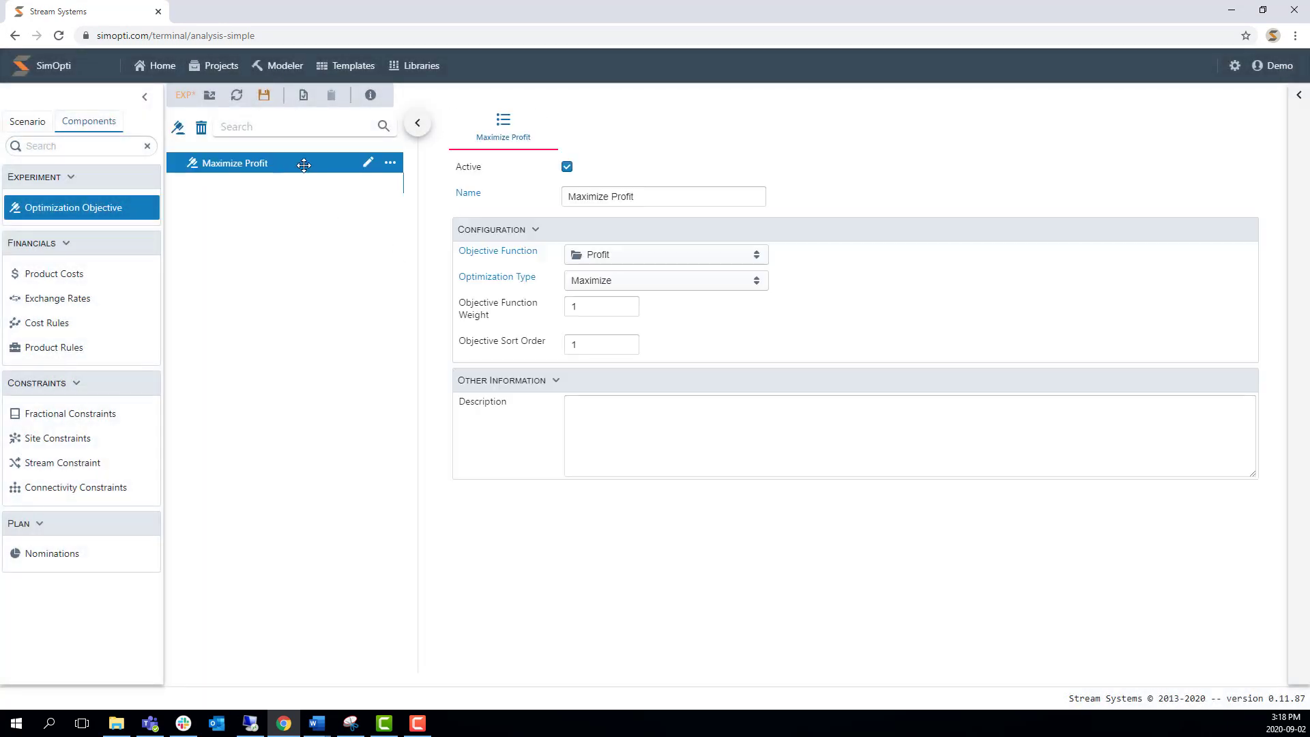
click(265, 100)
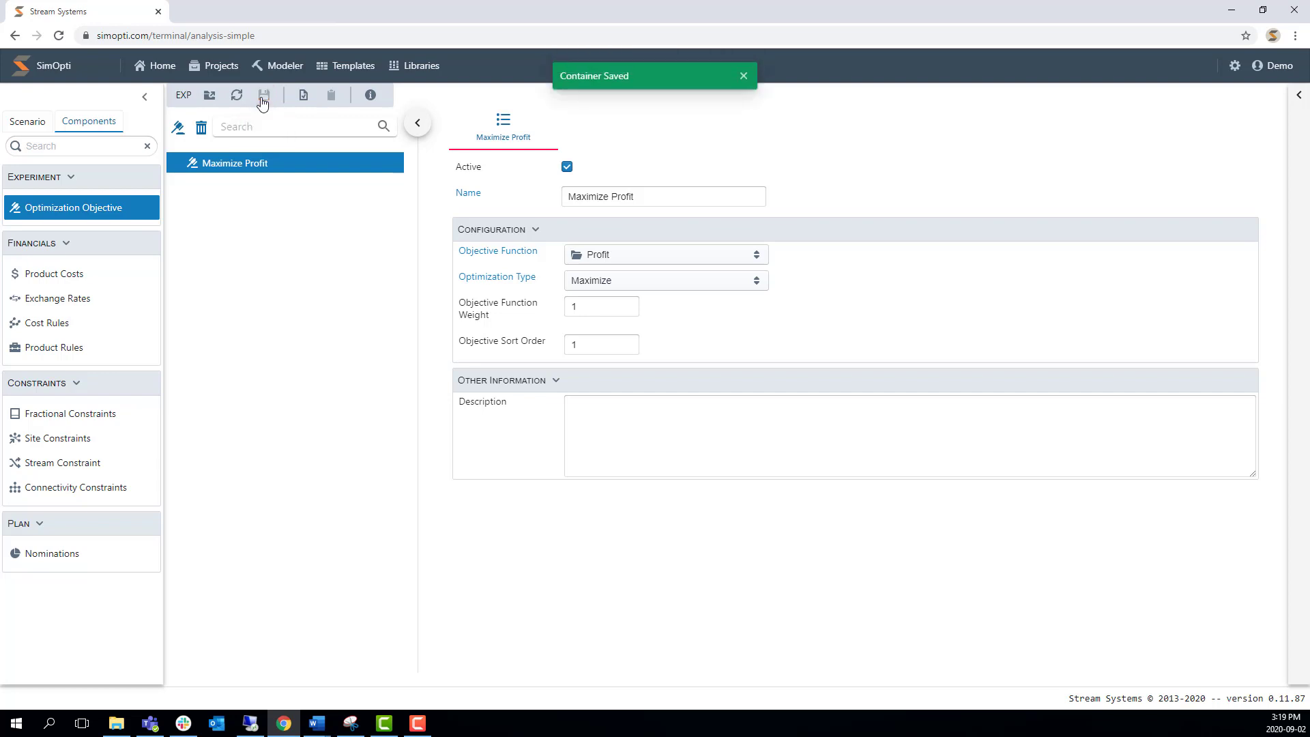
Step: Add a price deck to the experiment's product costs and name it Product Cost Group
click(42, 280)
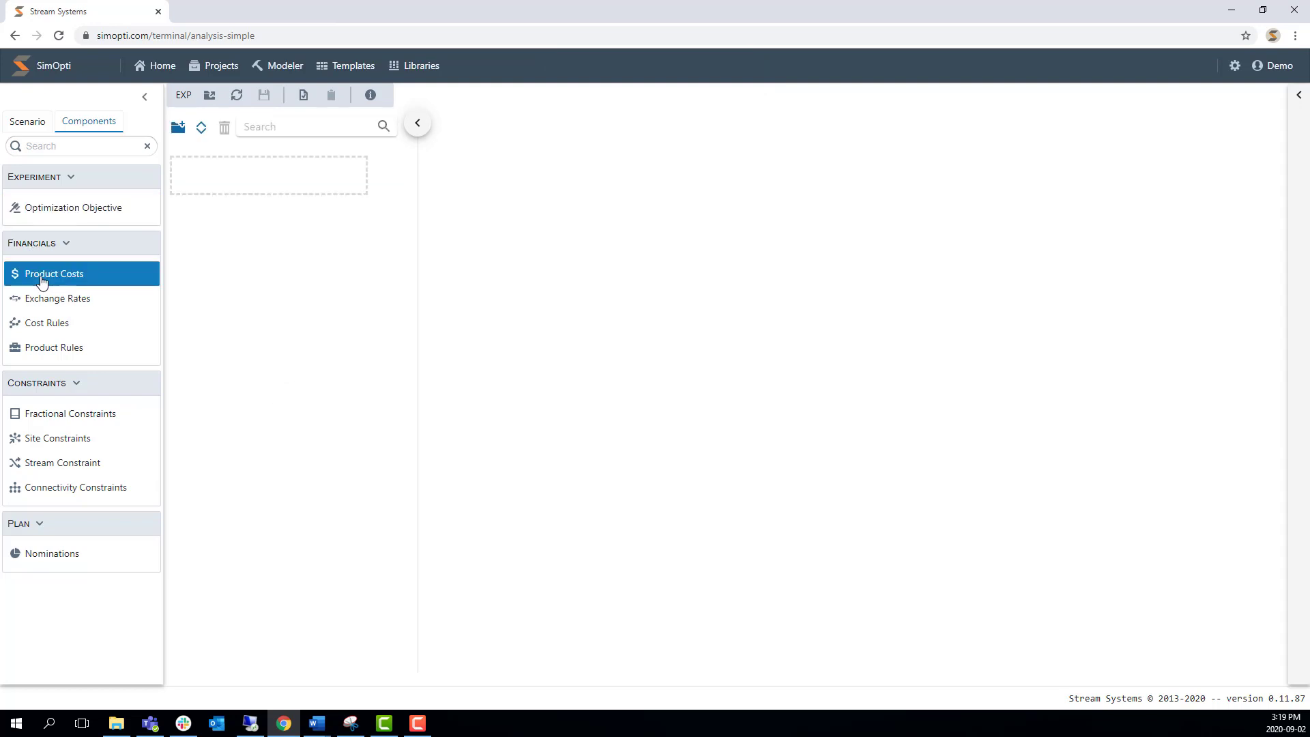
click(179, 130)
click(346, 164)
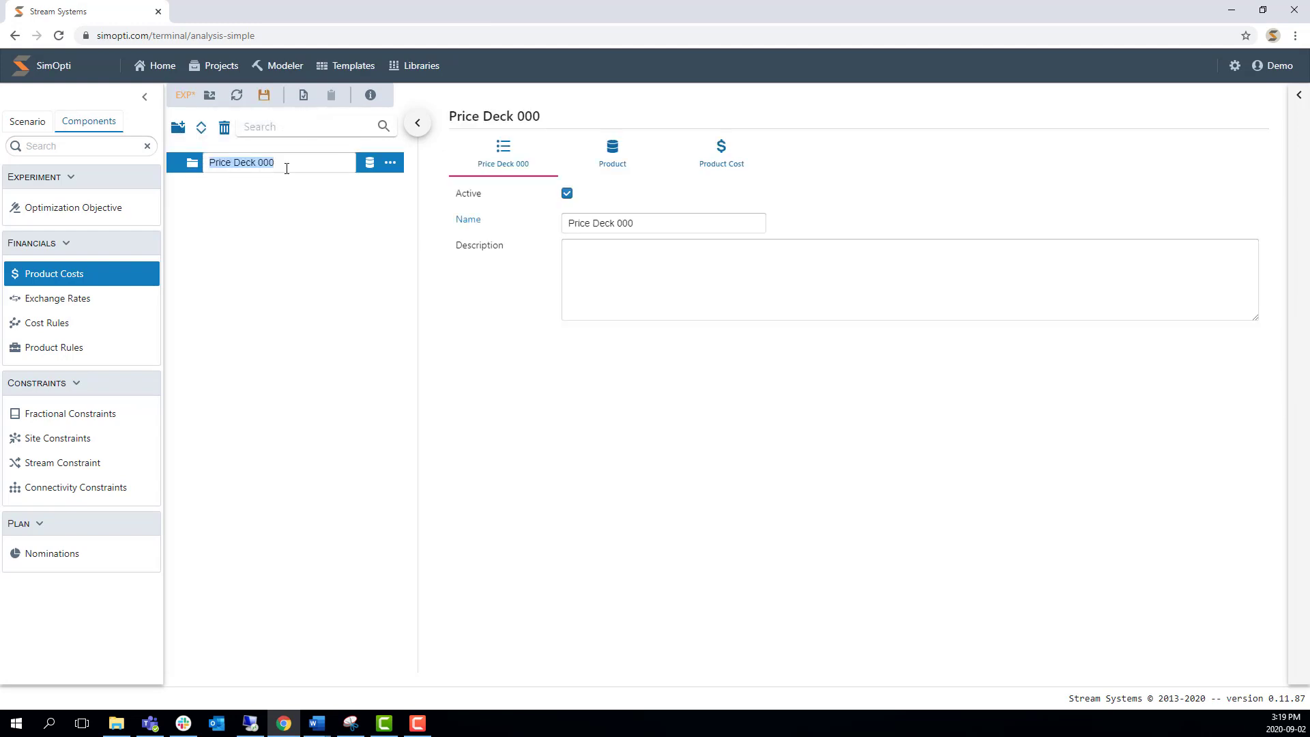
text(Prod)
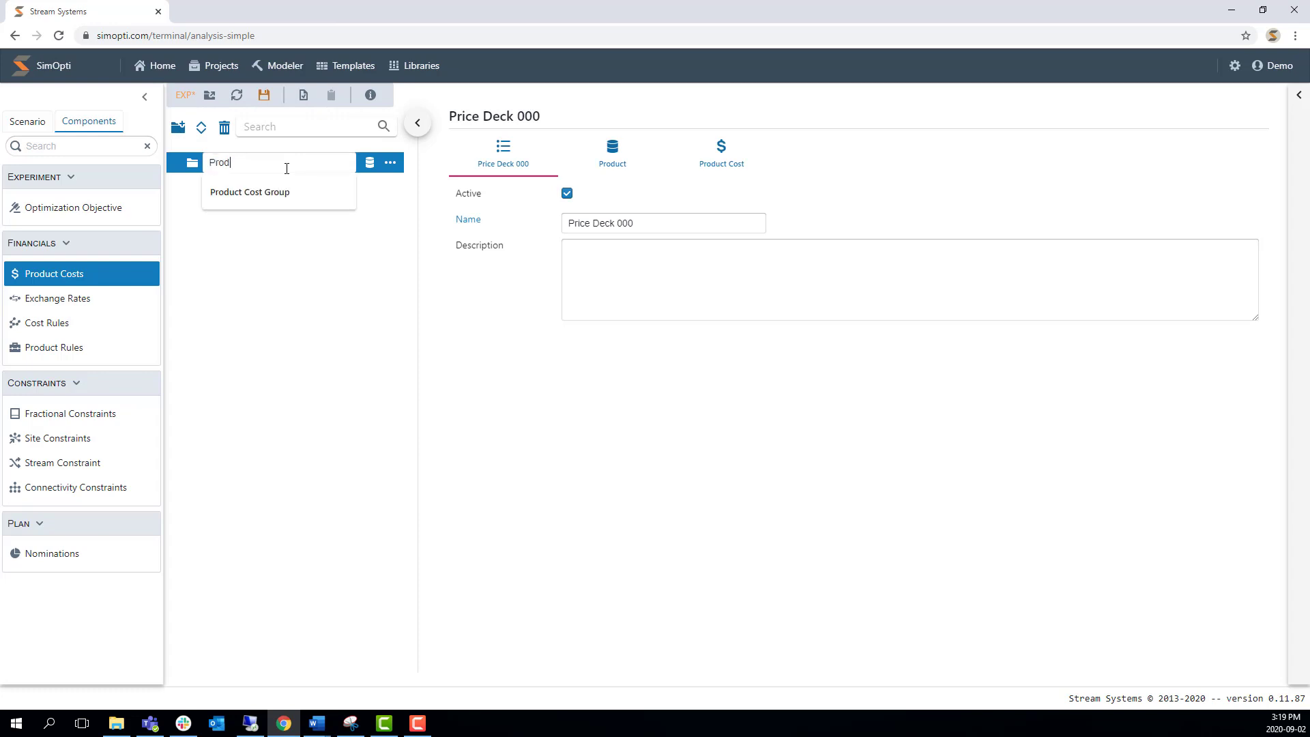
text(uct Cost Group)
click(301, 203)
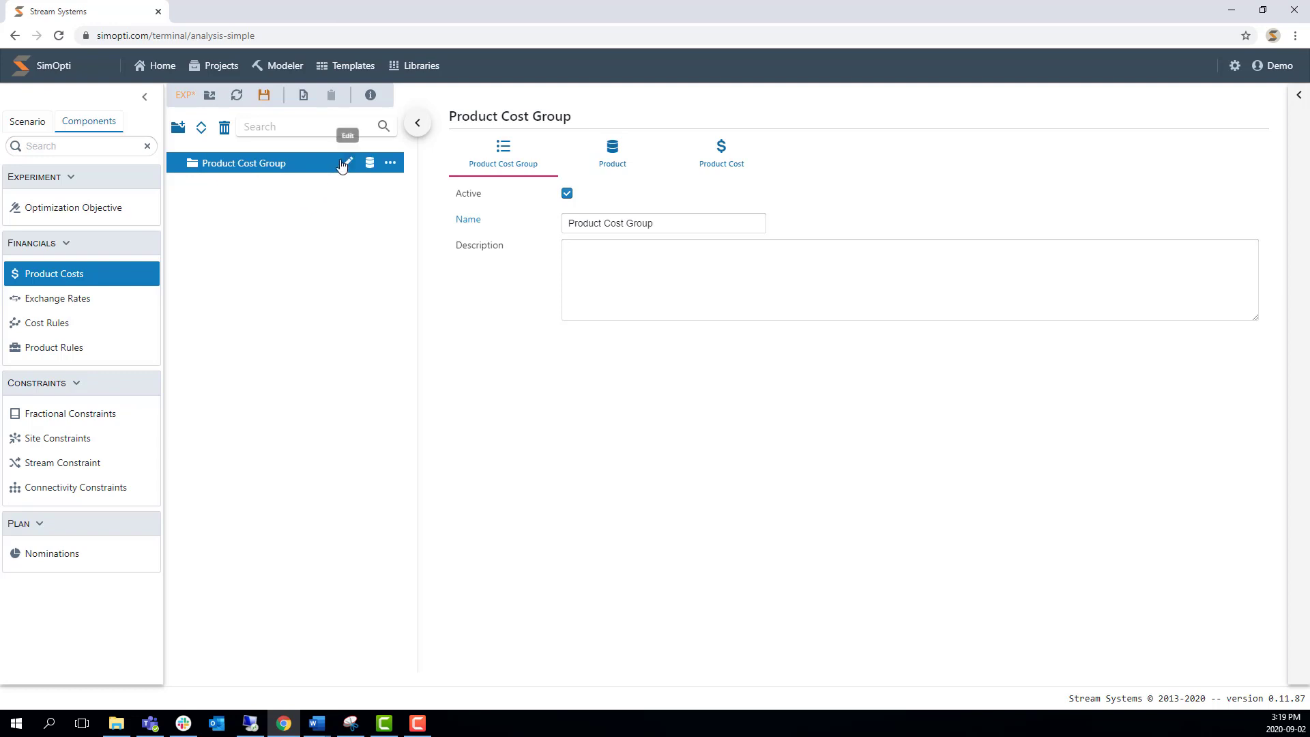
Step: Add a product entry to Product Cost Group, assign product WTI and name it West Texas Intermediate
click(370, 167)
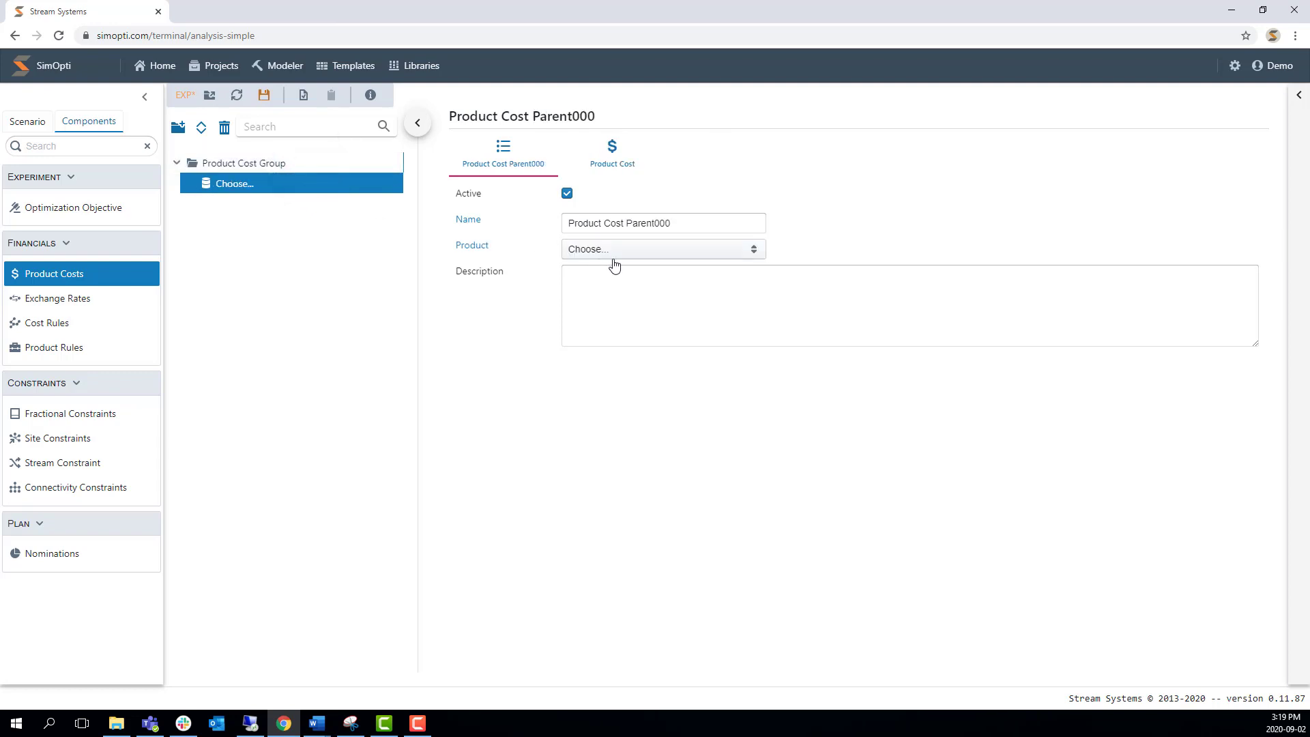
click(632, 251)
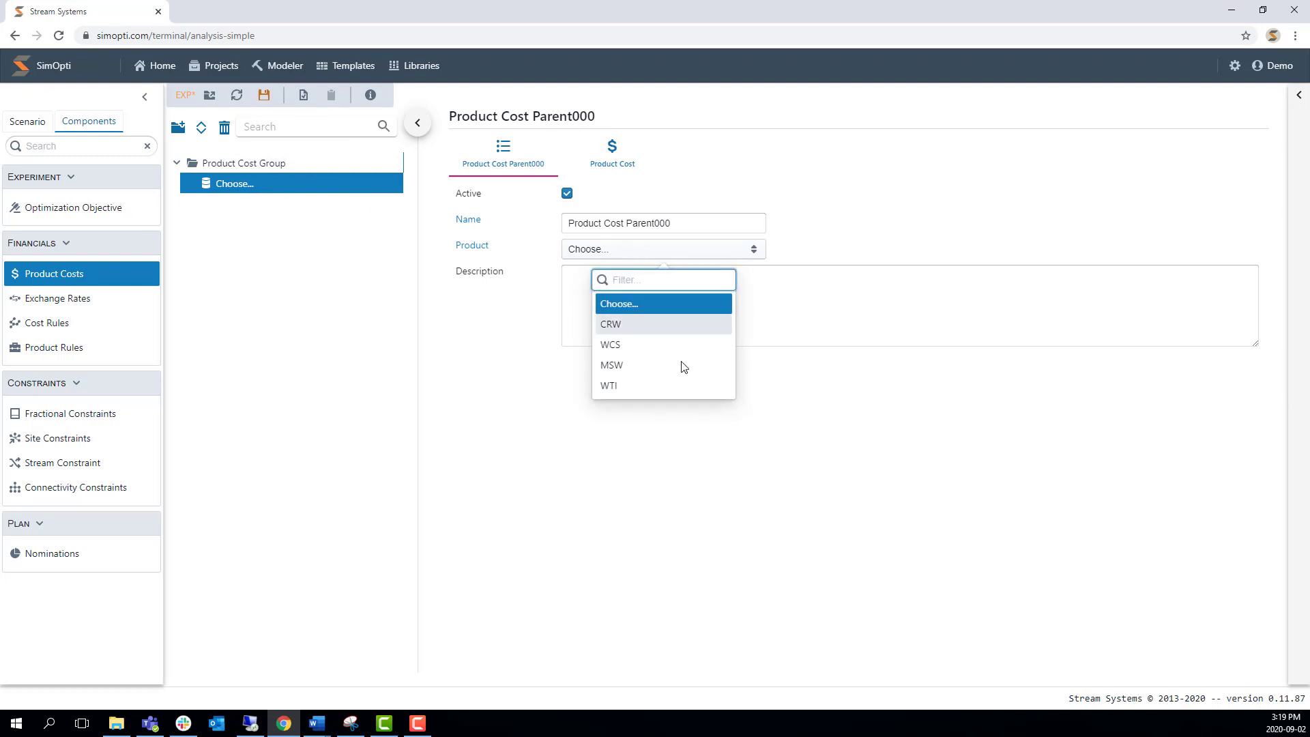
click(623, 388)
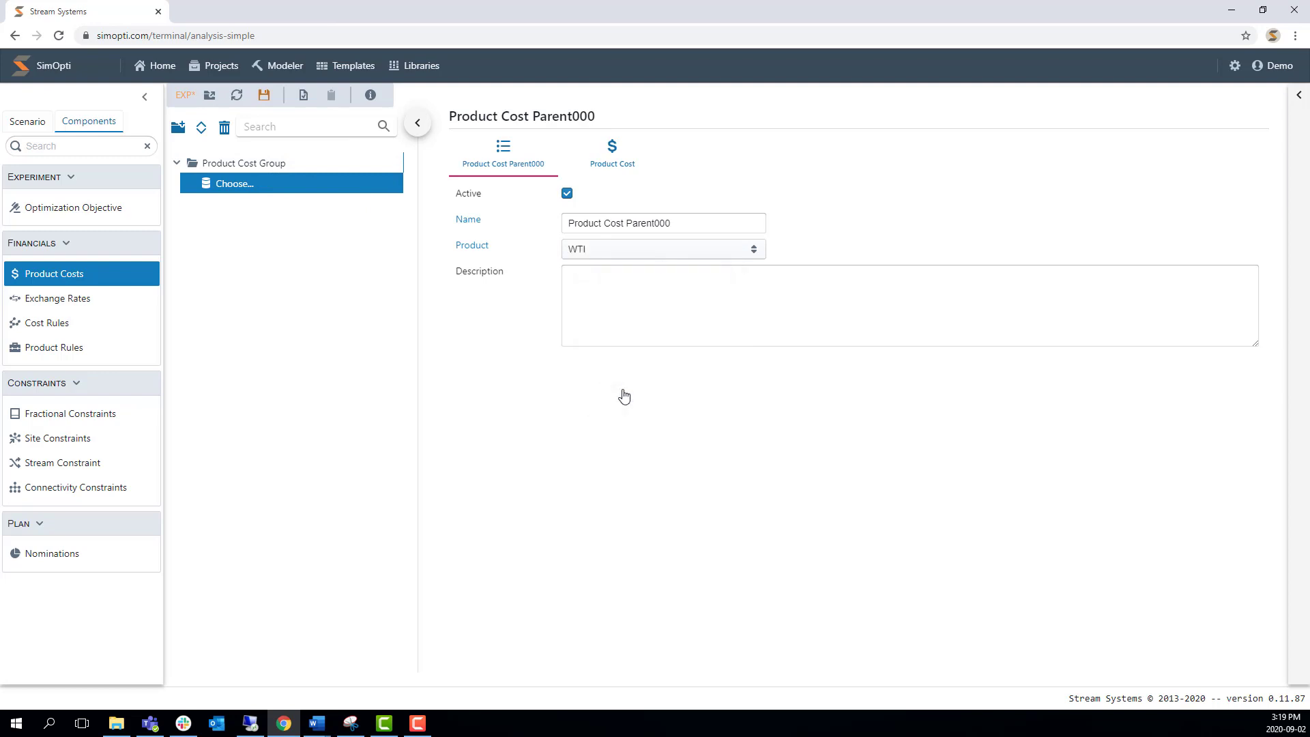
click(617, 223)
text(W)
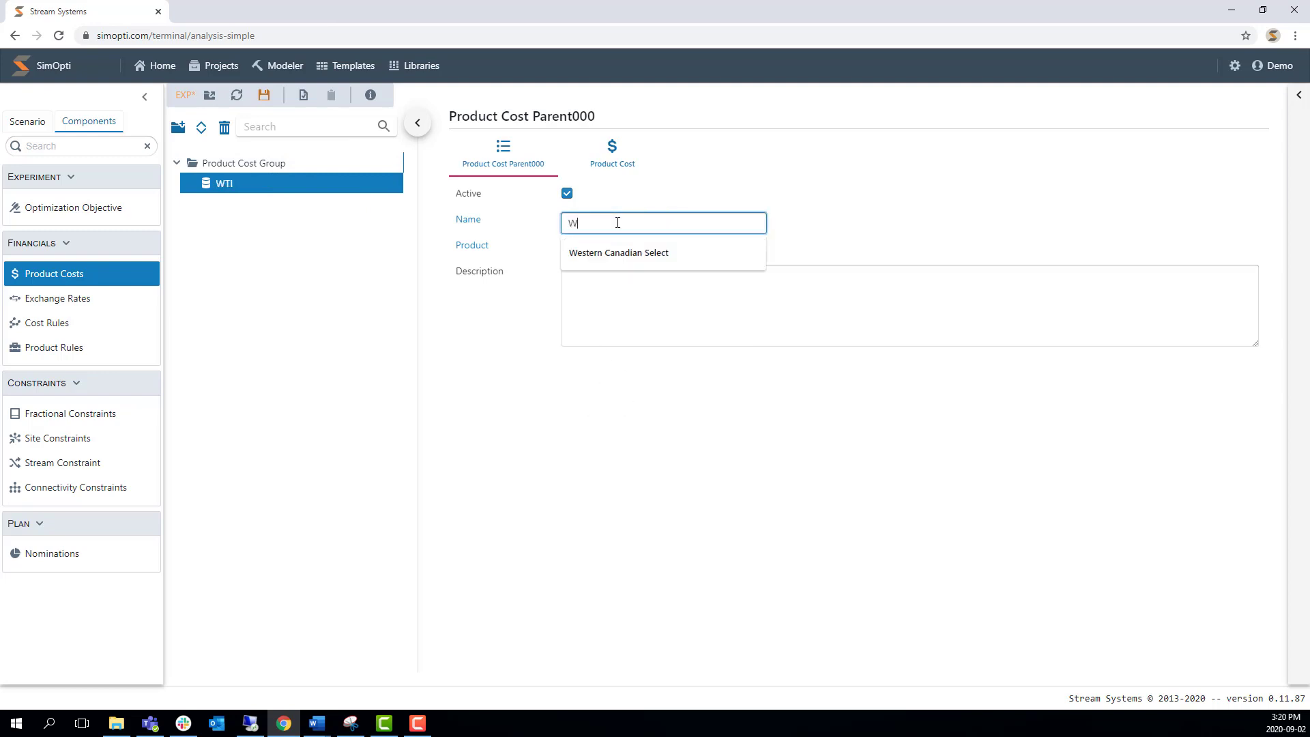
text(est Texas)
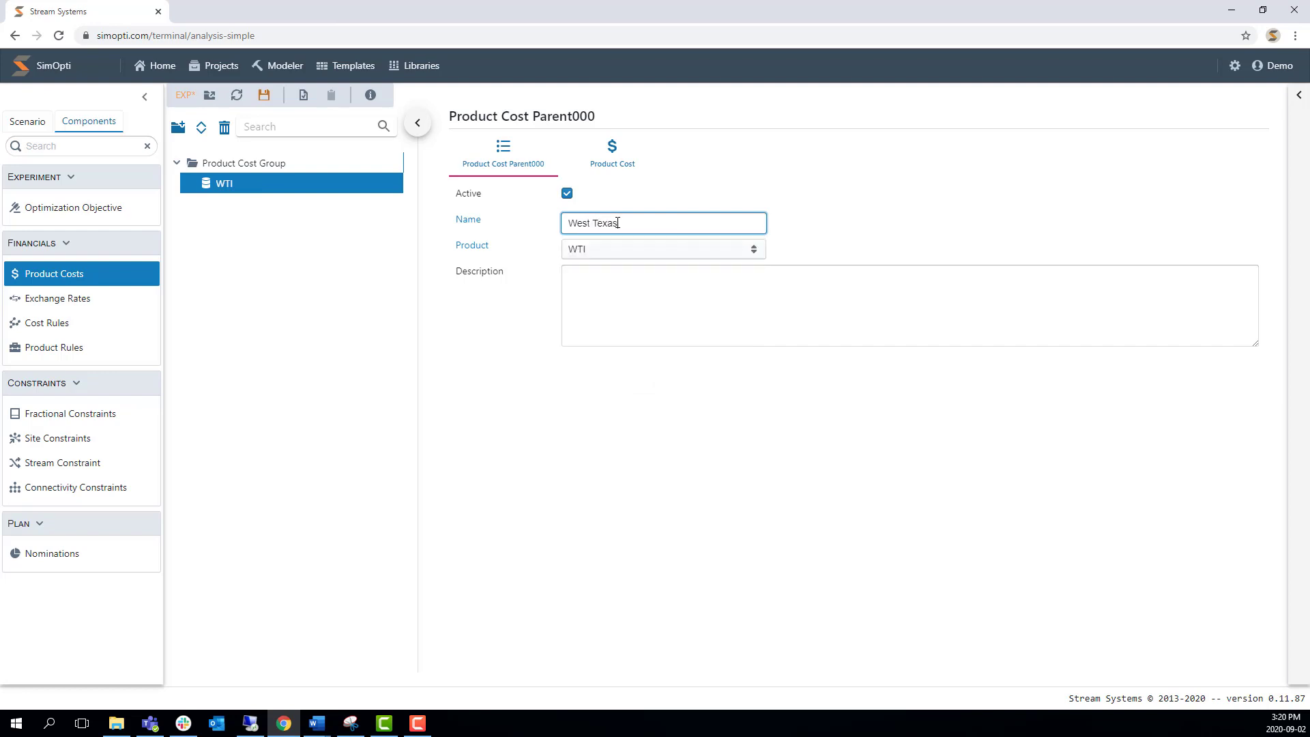
text( Intermediate)
click(643, 305)
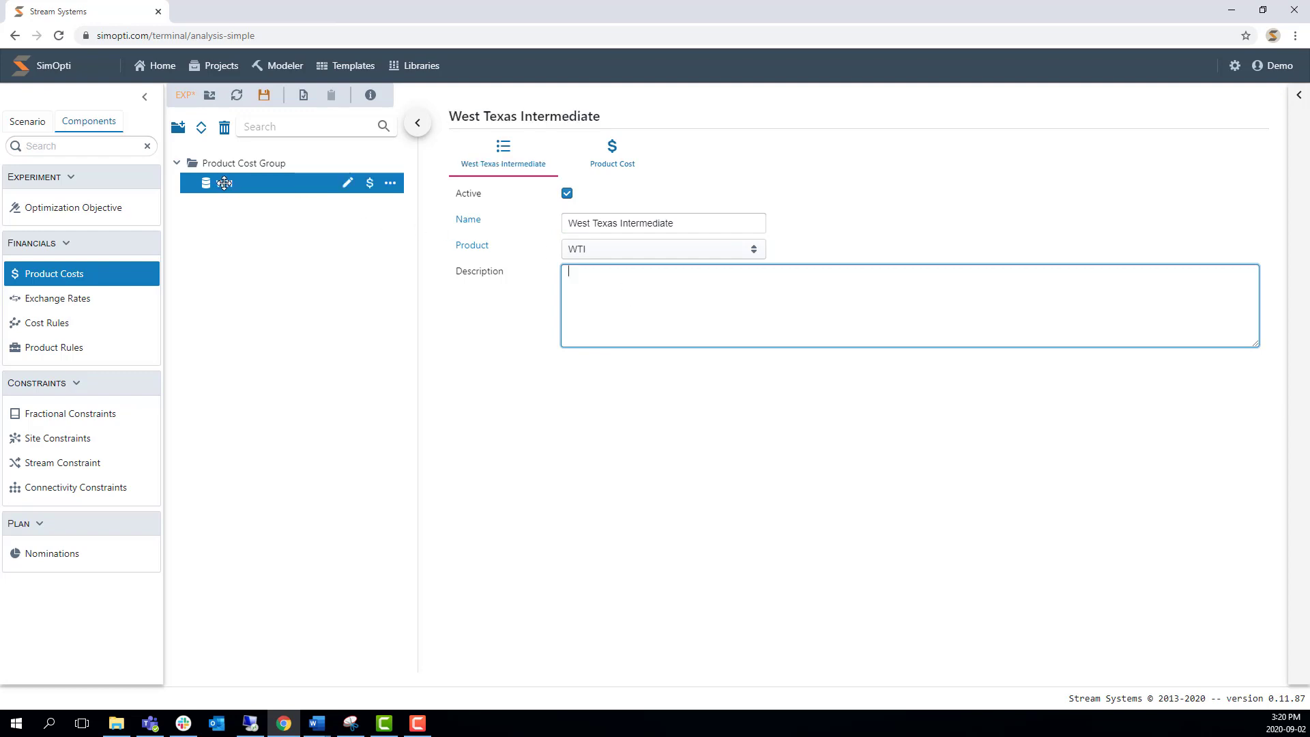
Step: Add a product cost under the WTI entry and name it WTI Index
click(369, 184)
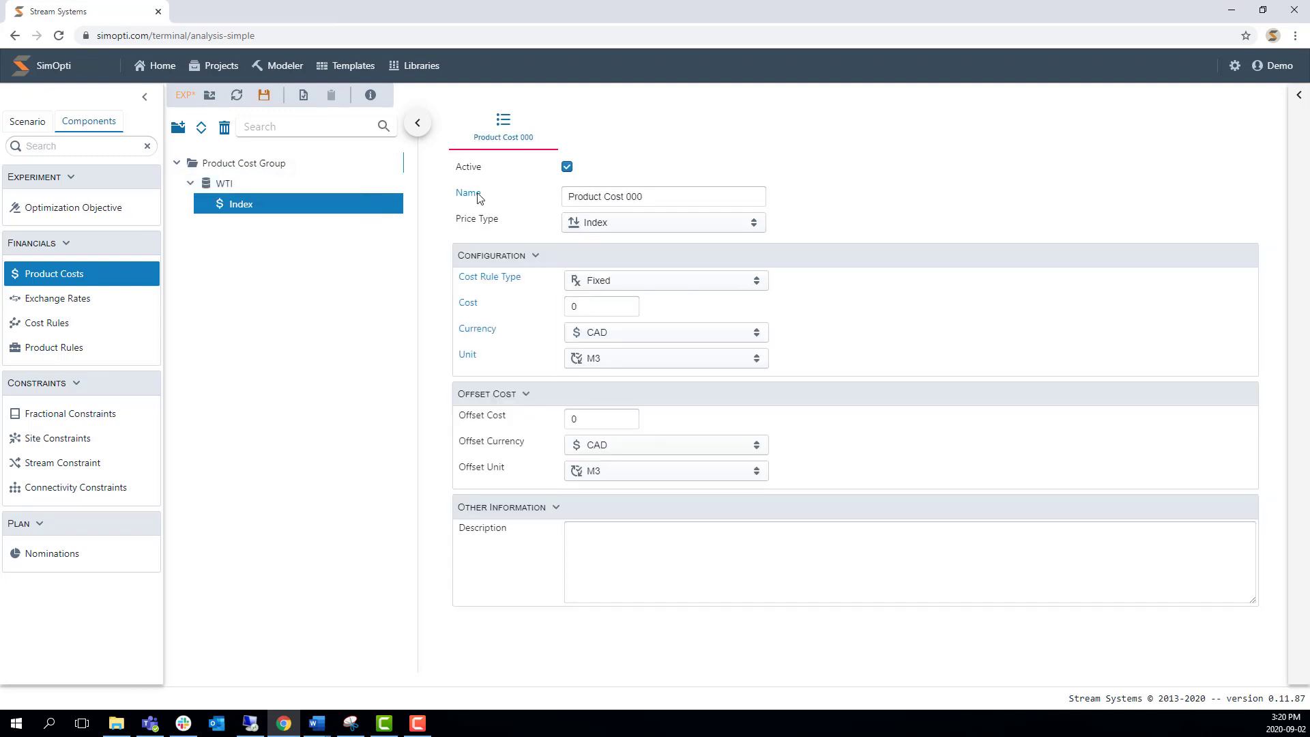
triple_click(619, 202)
text(W)
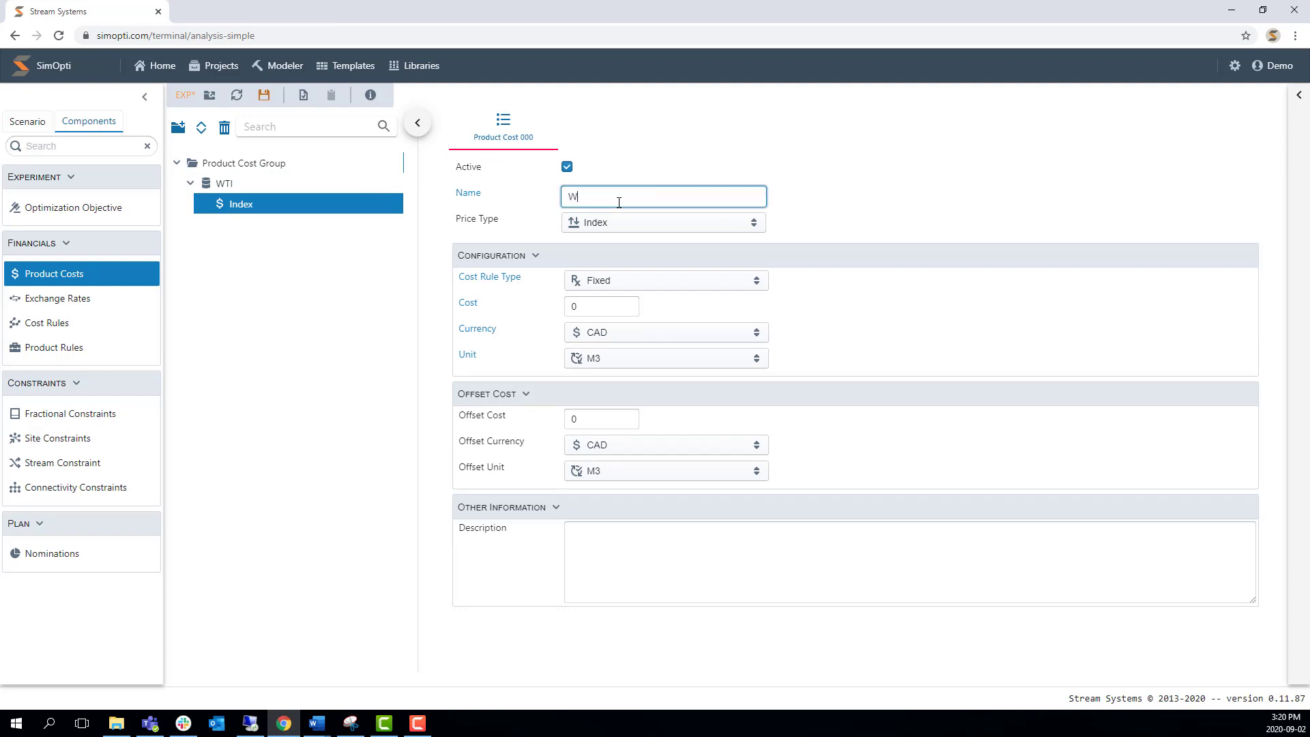
text(TI Index)
click(858, 203)
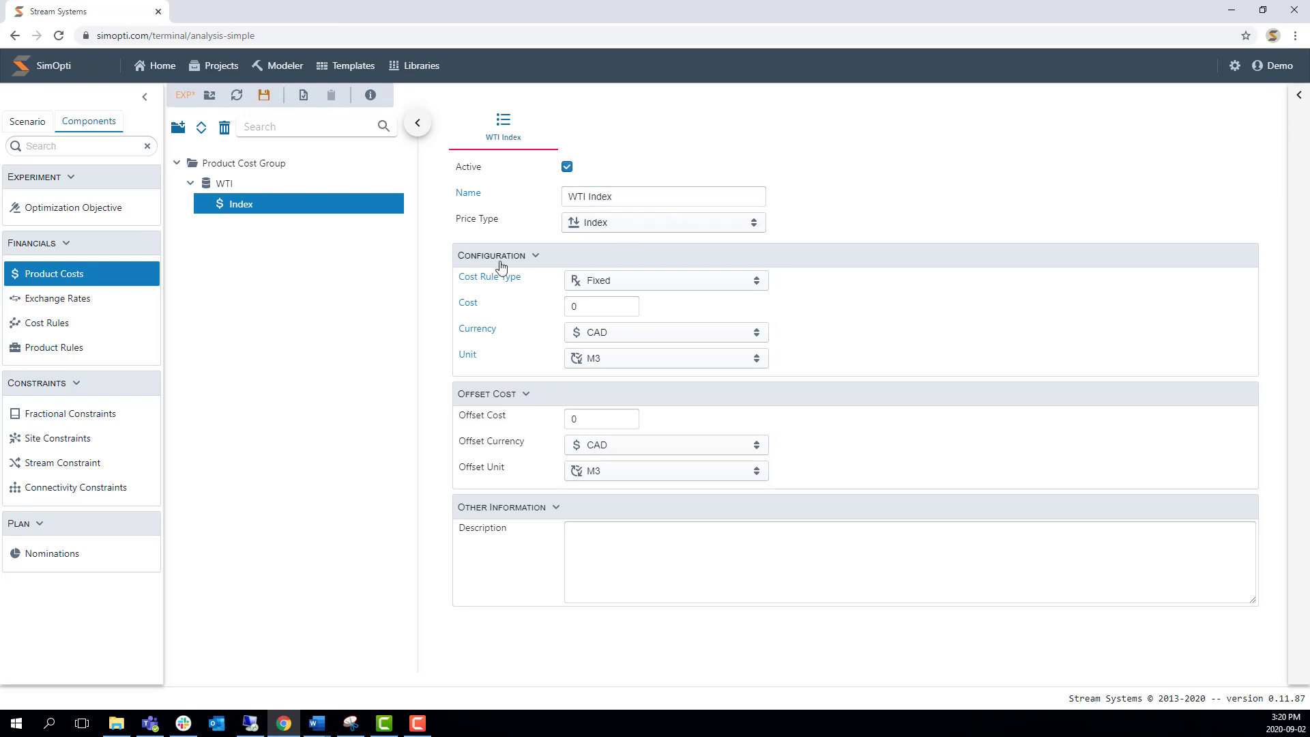
Step: Configure WTI Index as a fixed cost of 66 USD per BBL and save the experiment
click(639, 283)
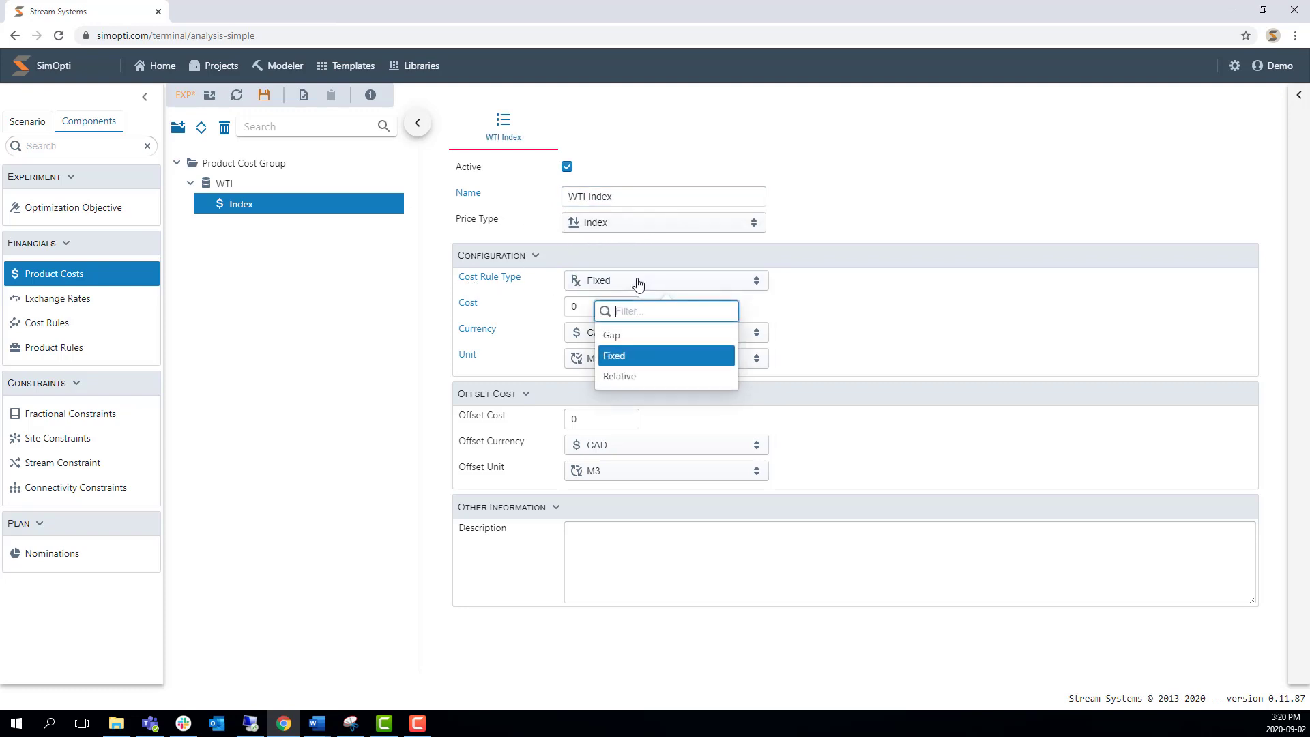
click(623, 357)
click(598, 304)
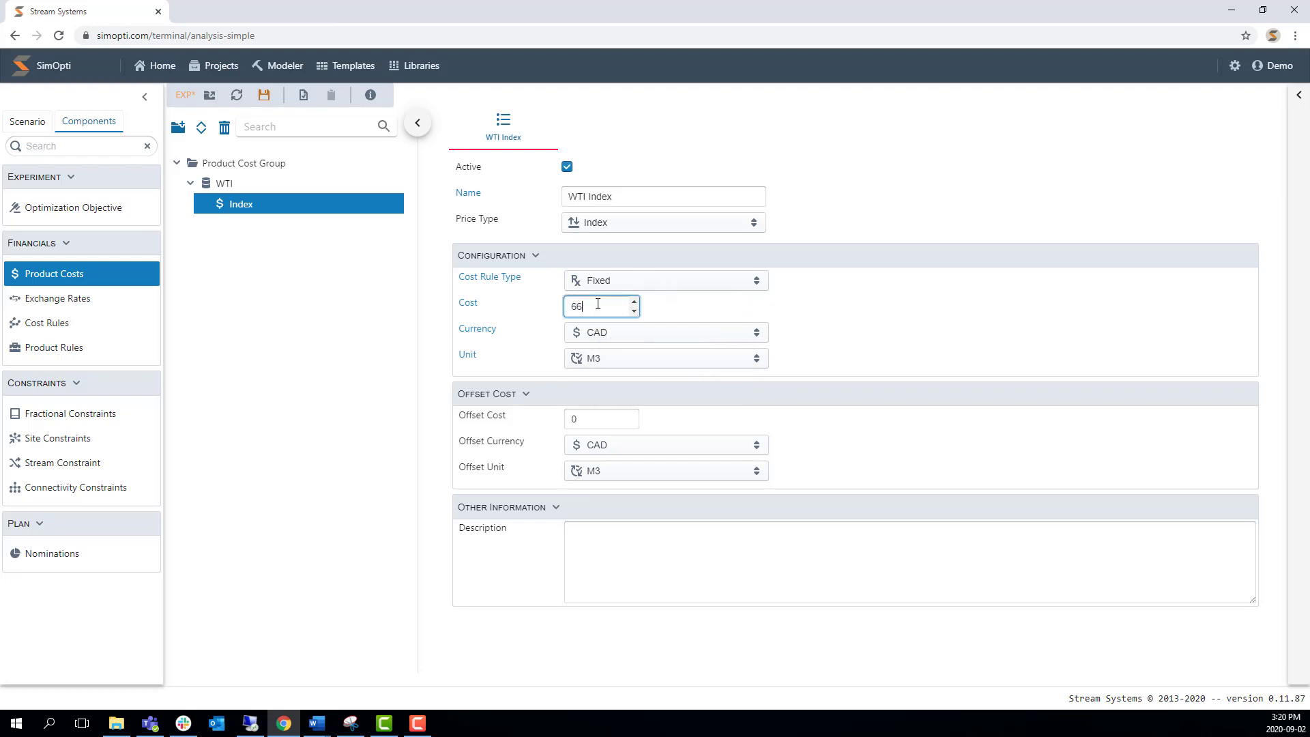
text(66)
click(611, 332)
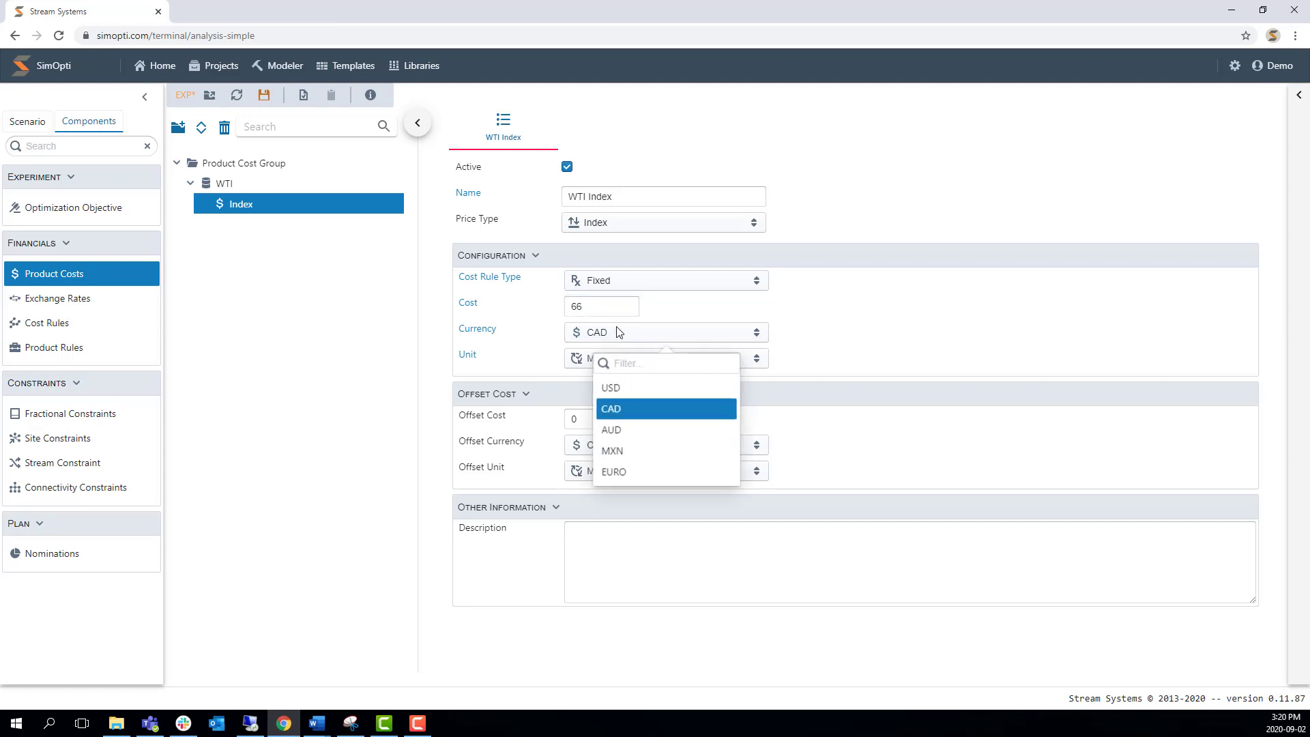
click(629, 395)
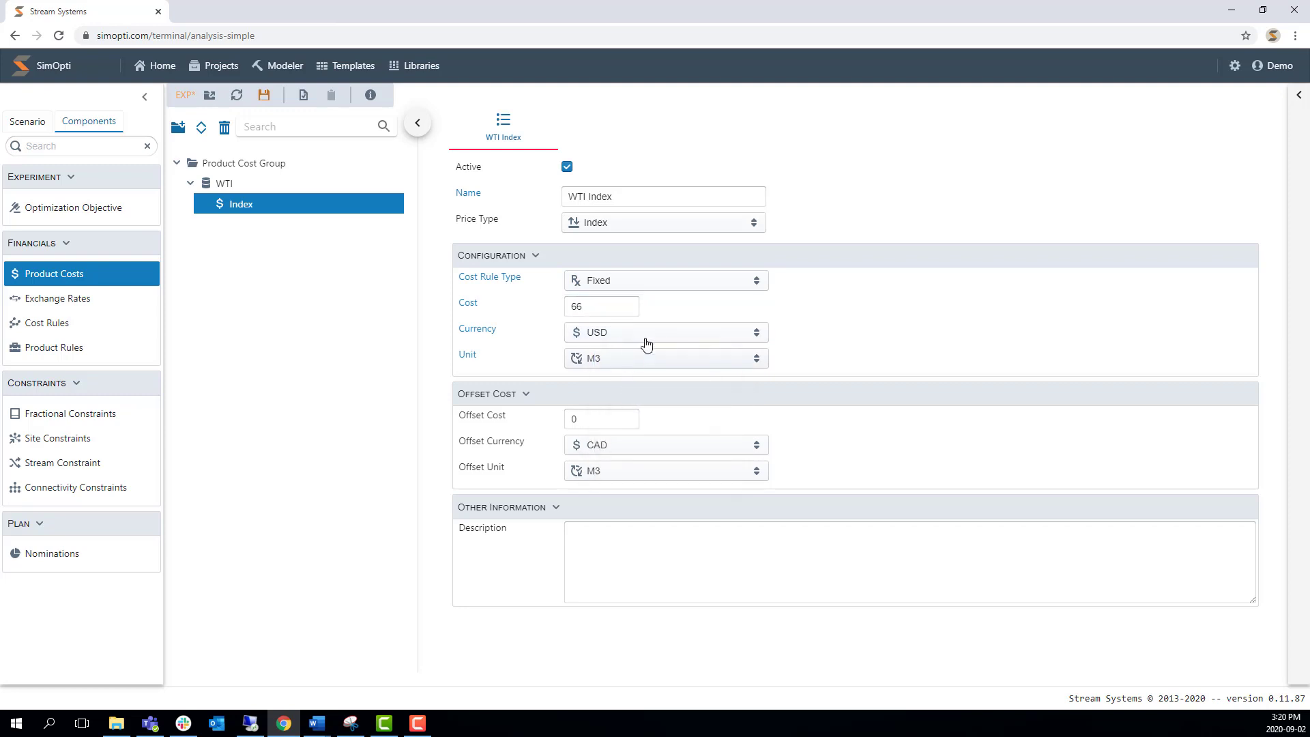
click(621, 365)
click(612, 437)
click(263, 93)
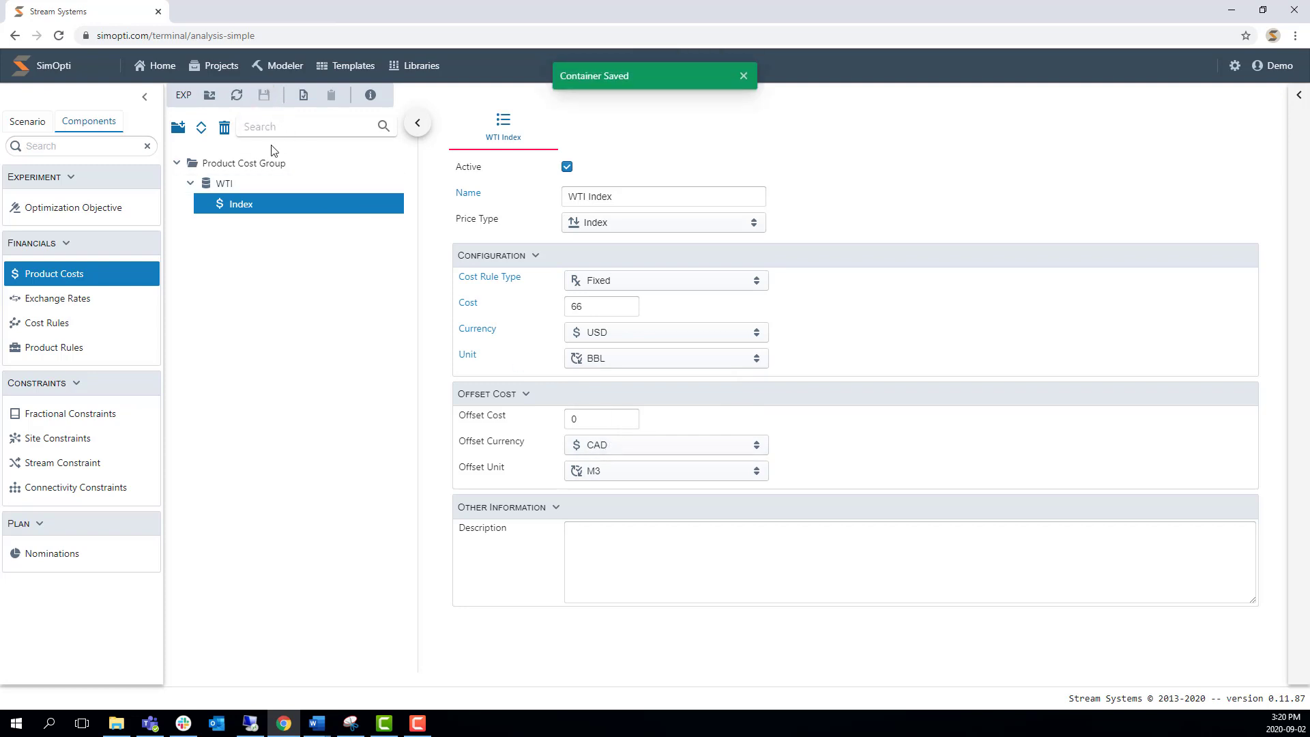
Step: Add a second product entry to Product Cost Group, assign product WCS and name it Western Canadian Select
click(259, 165)
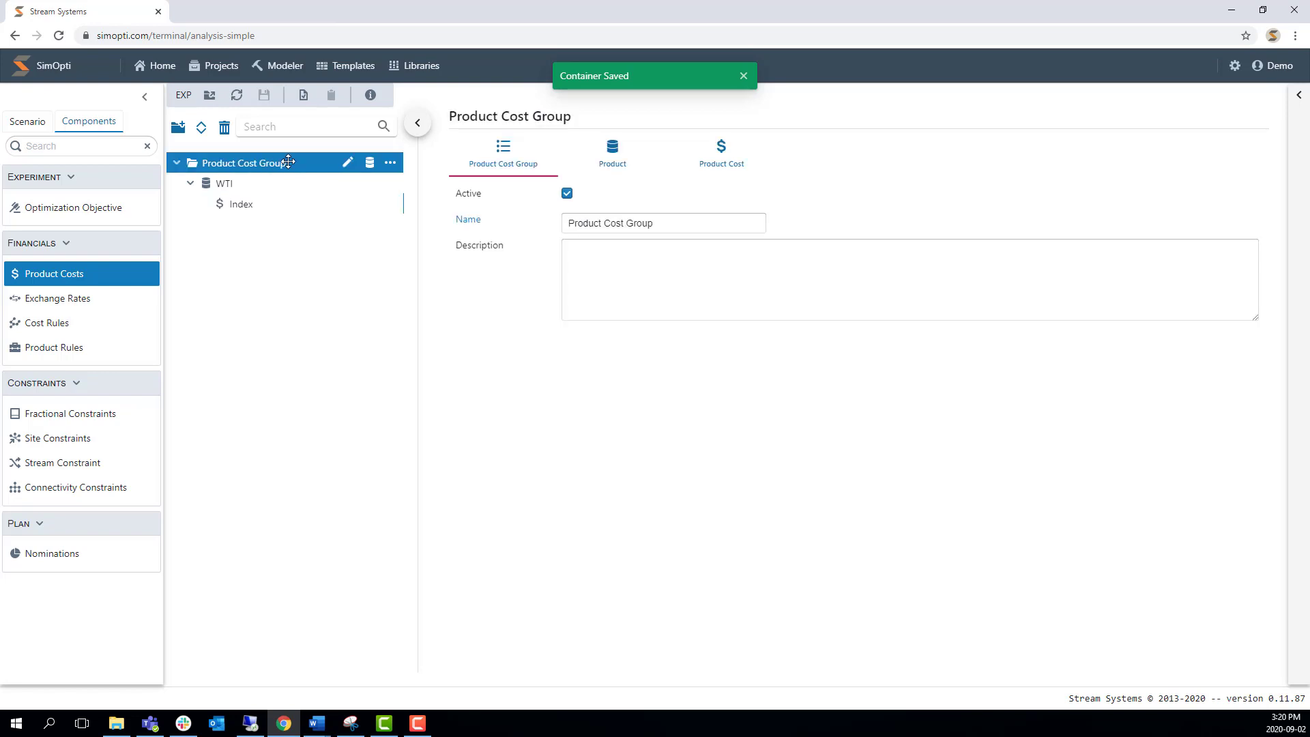
click(369, 165)
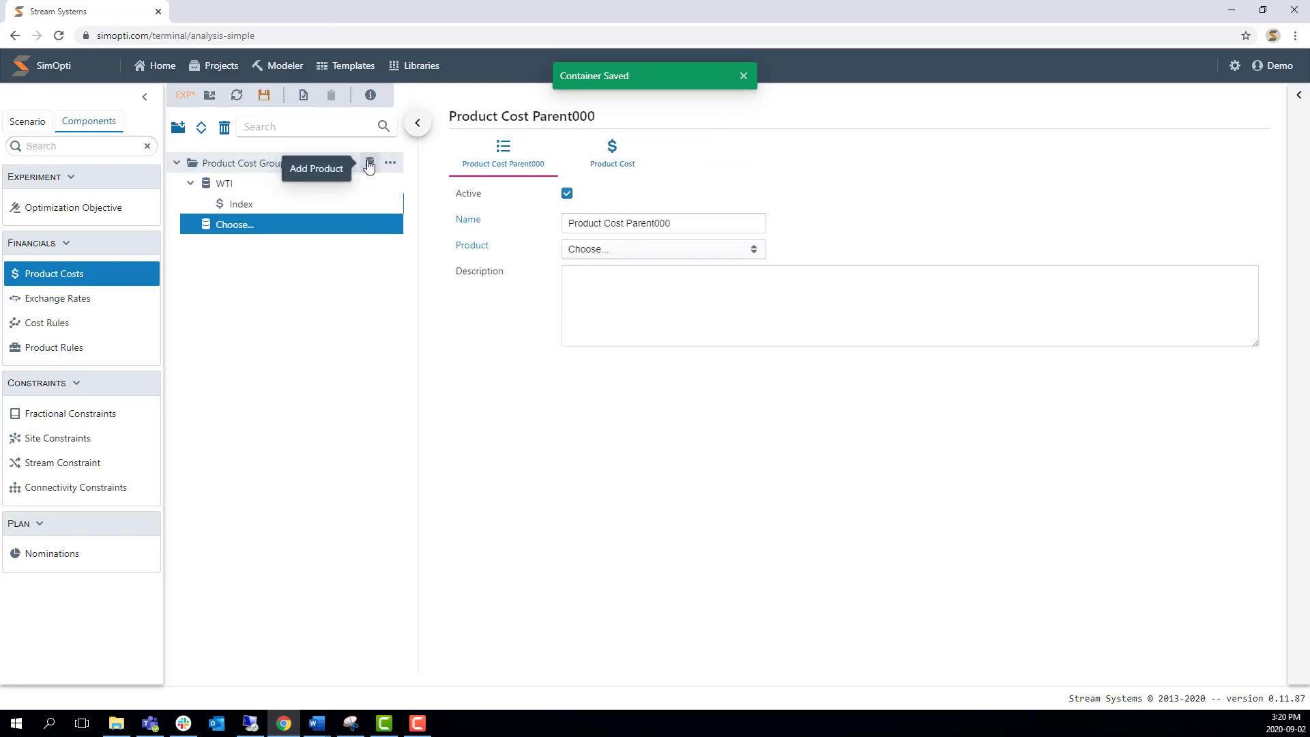
click(633, 253)
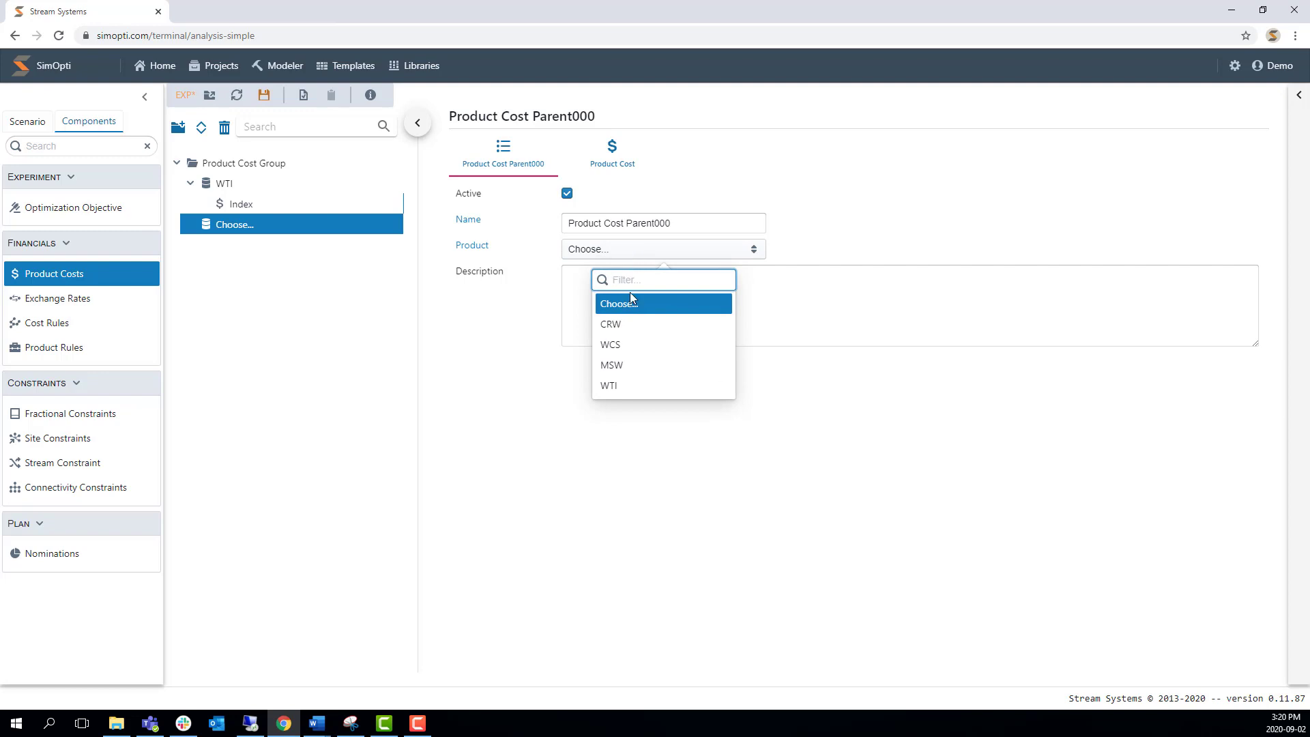
click(611, 344)
triple_click(631, 222)
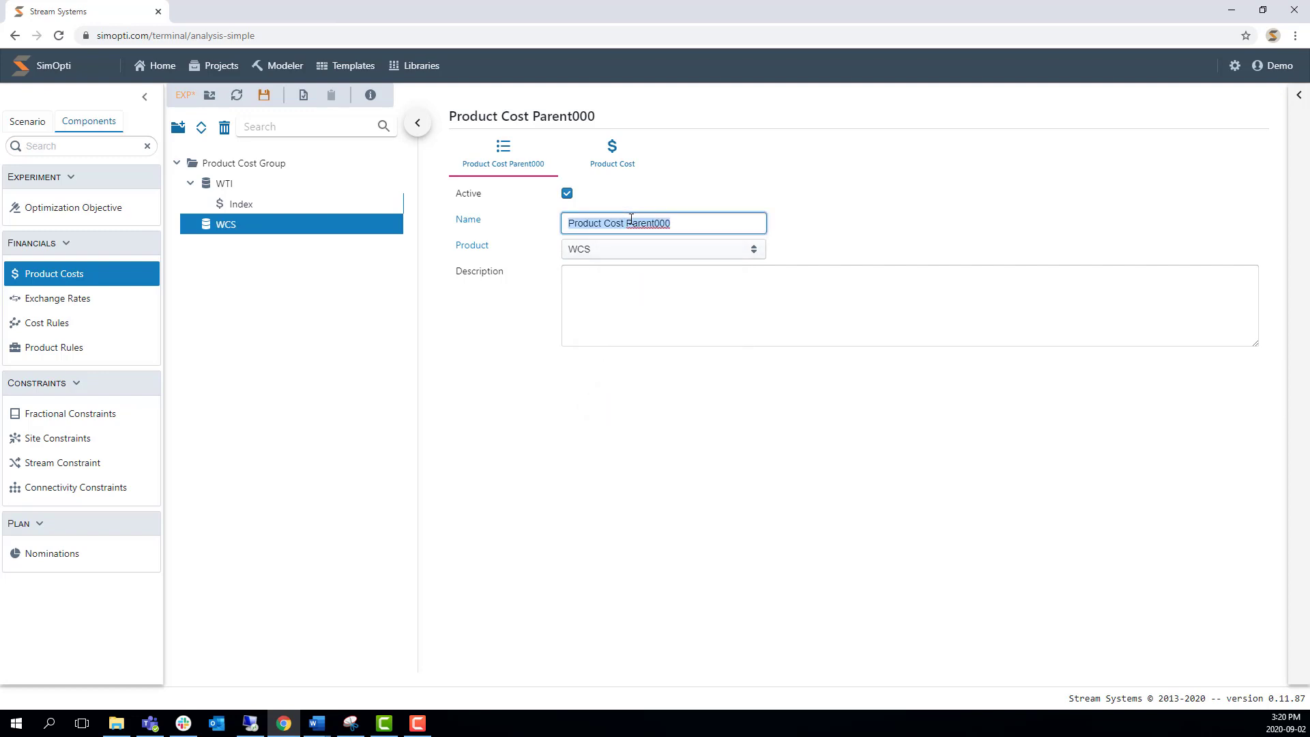
text(West)
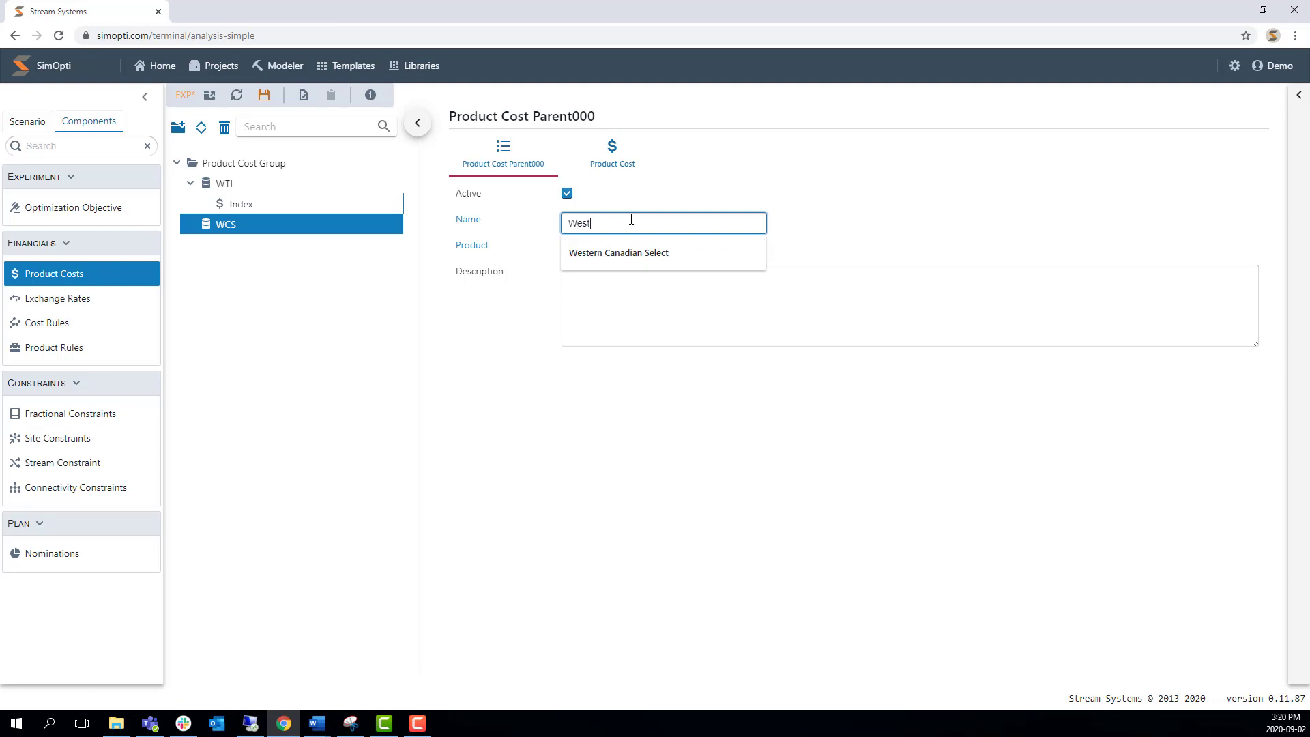
text(ern Canadian Select)
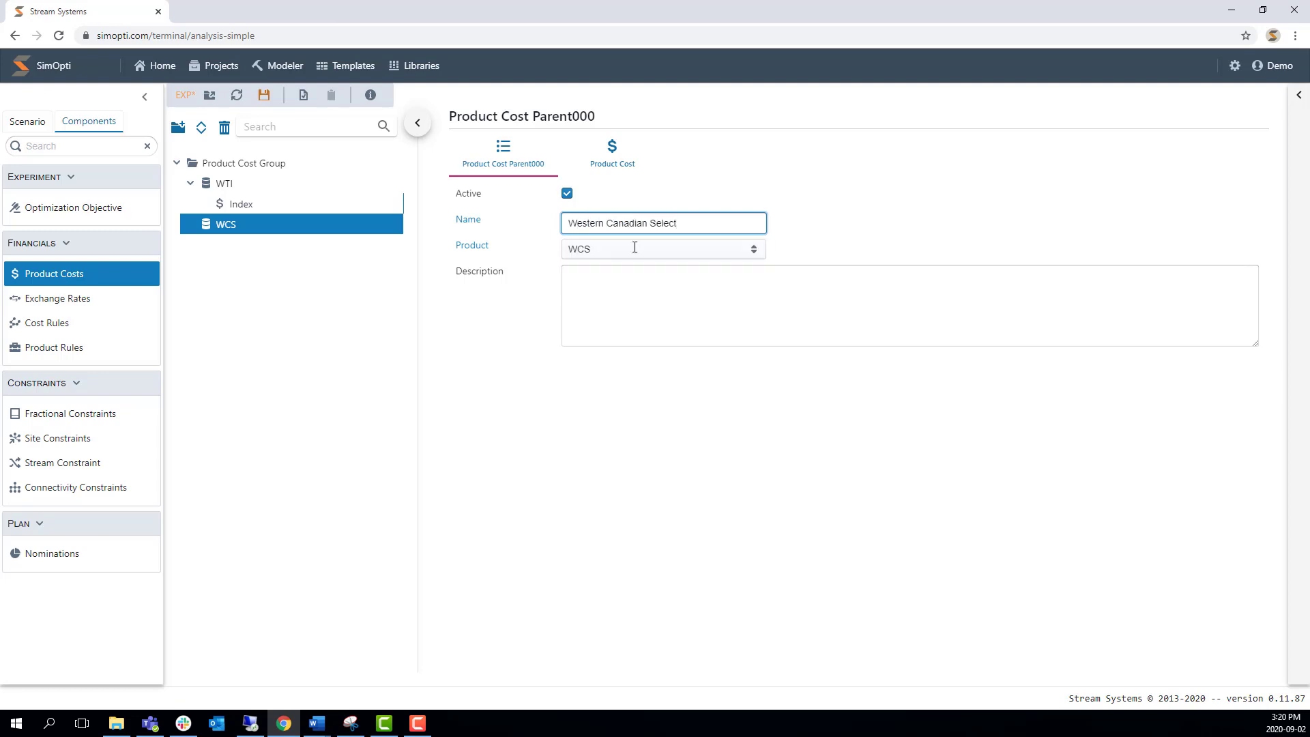
click(613, 274)
Step: Add a product cost under the WCS entry and name it WCS Gap
mouse_move(372, 232)
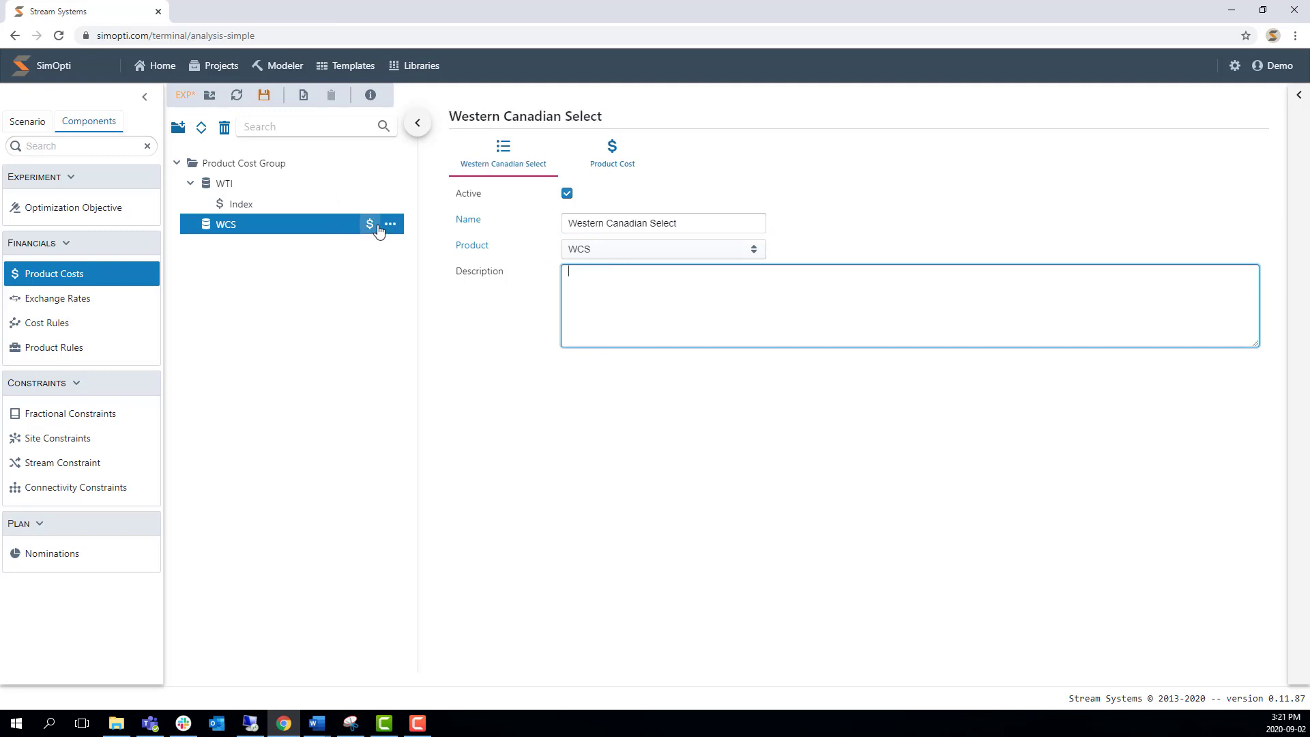
click(370, 226)
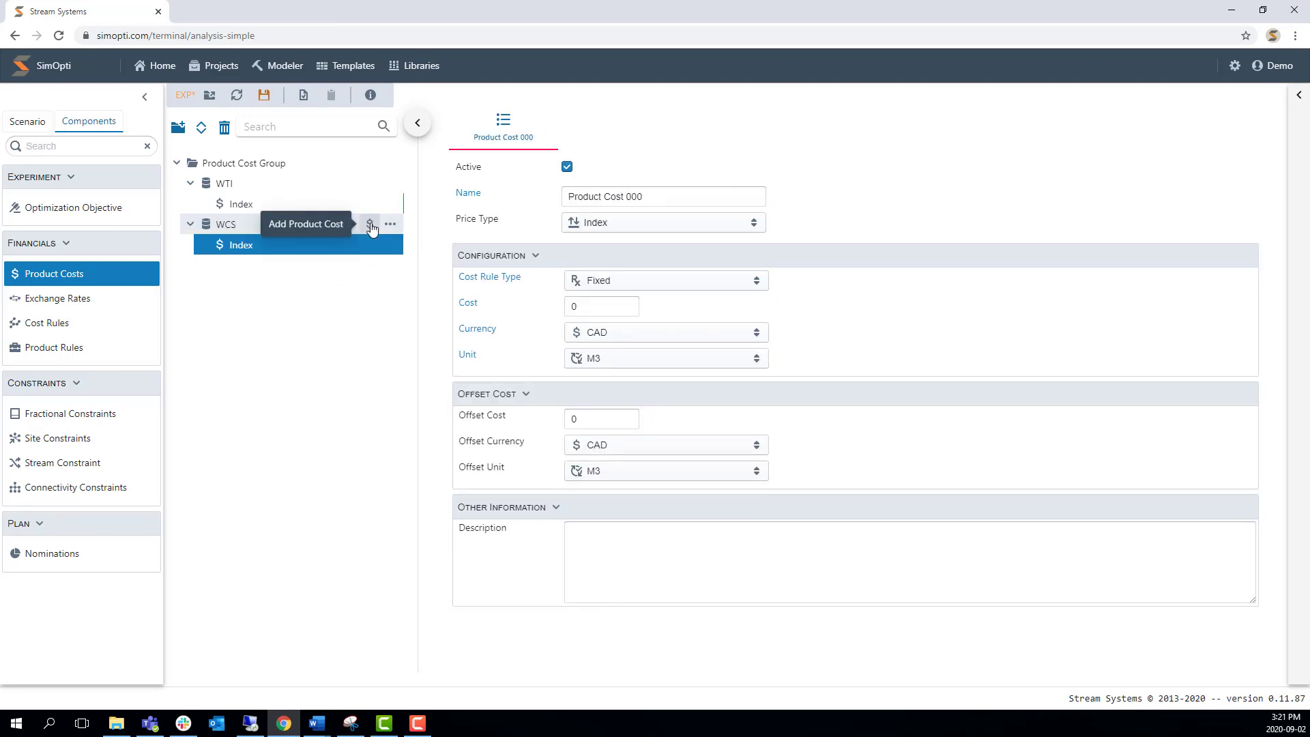
triple_click(623, 195)
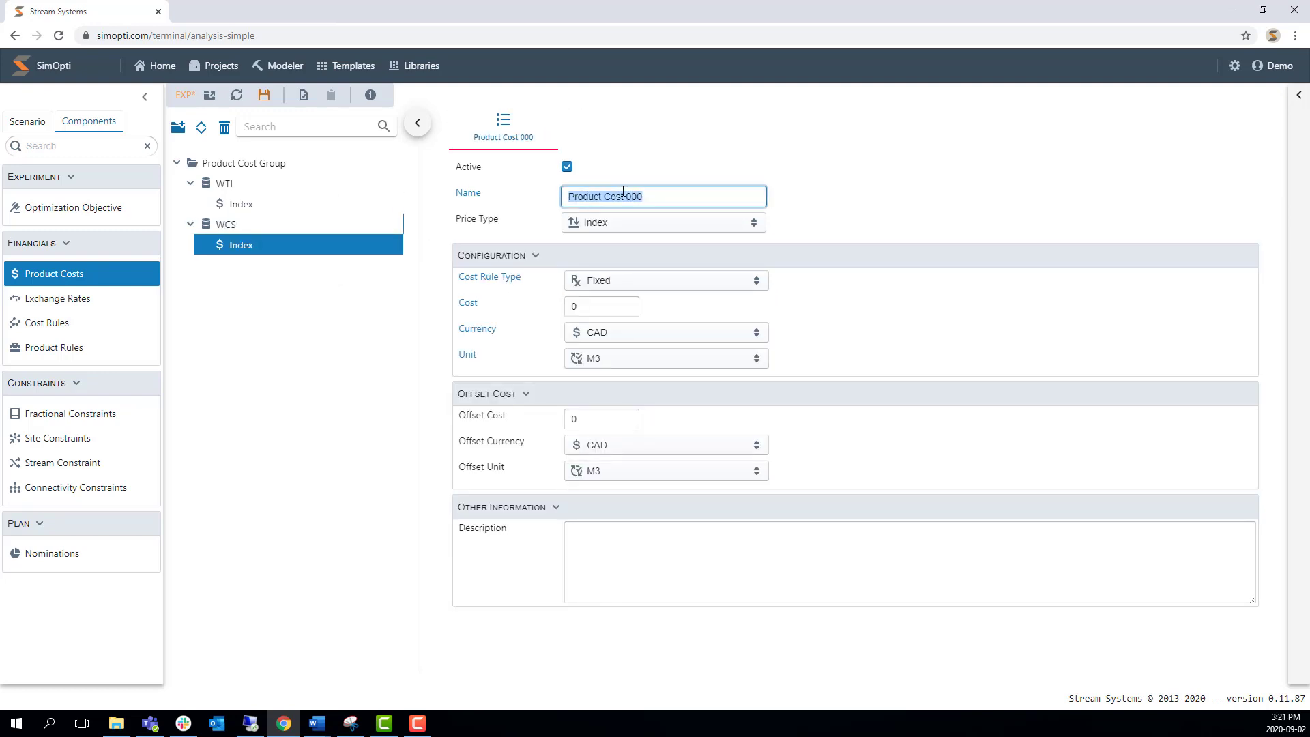
text(W)
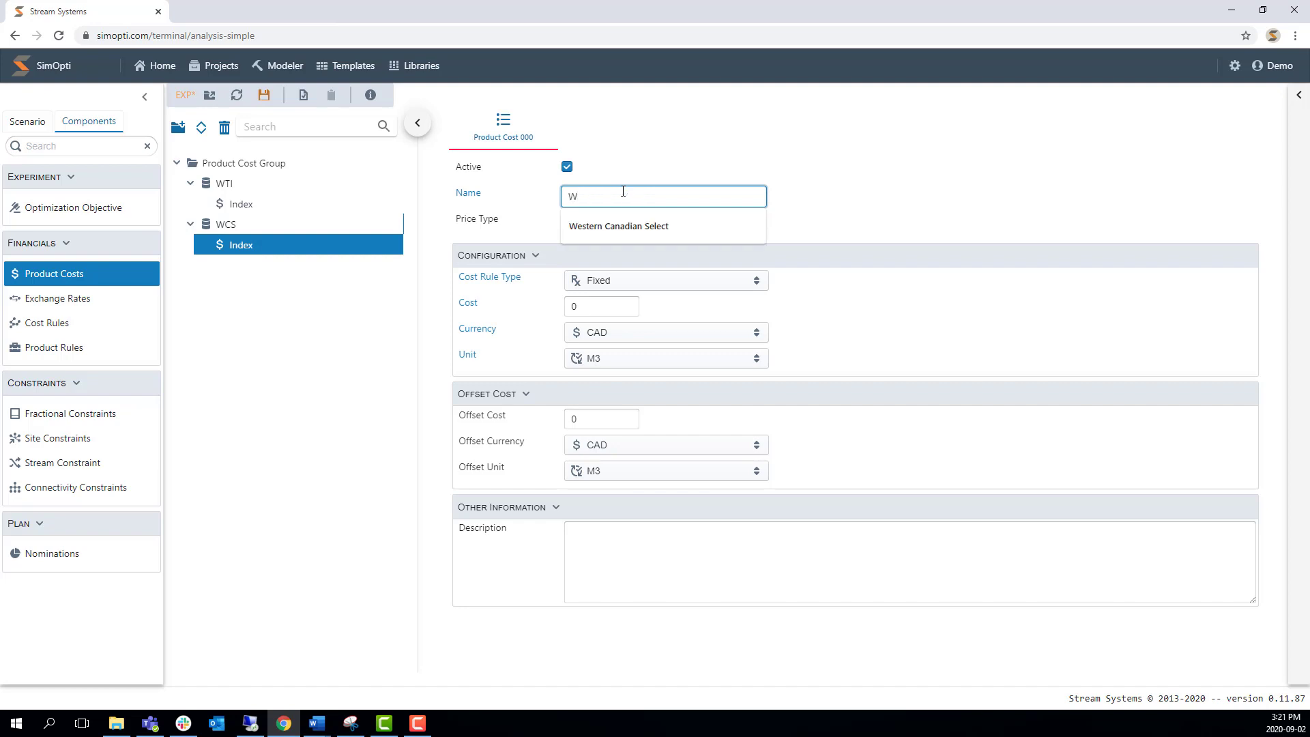
text(CS Gap)
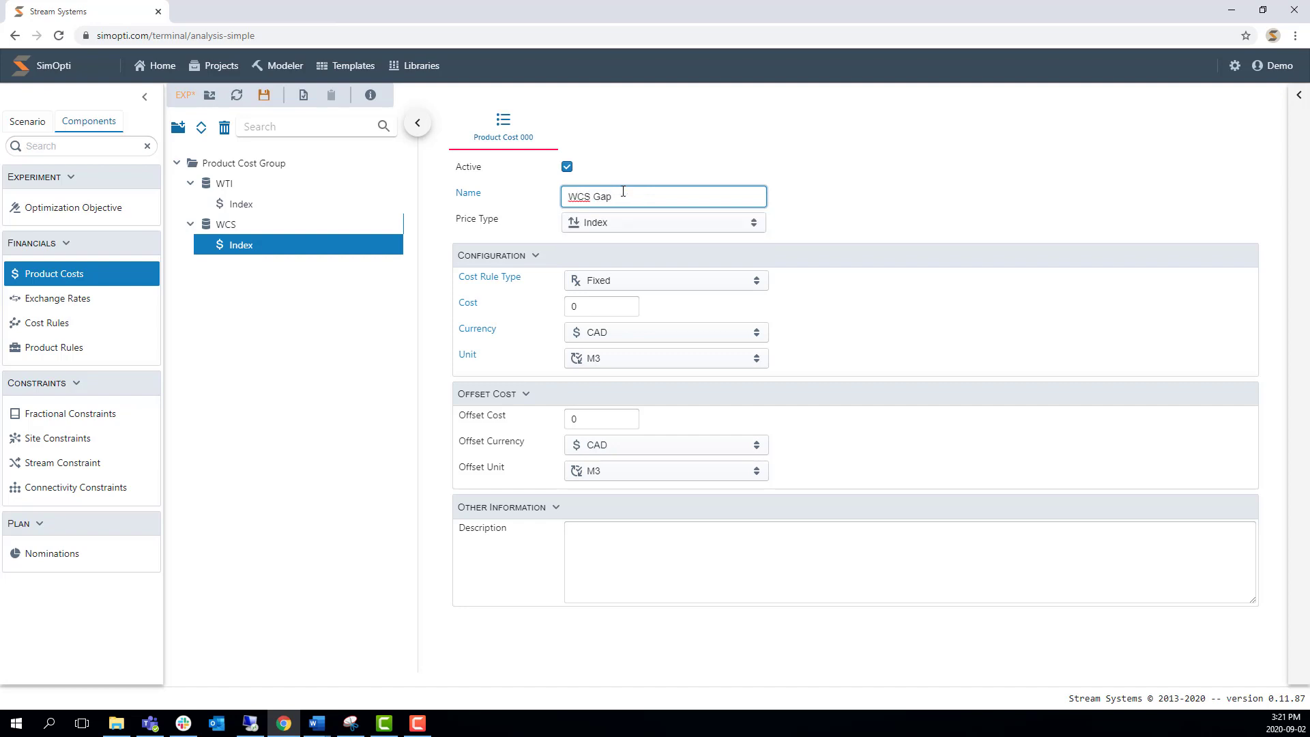
click(834, 202)
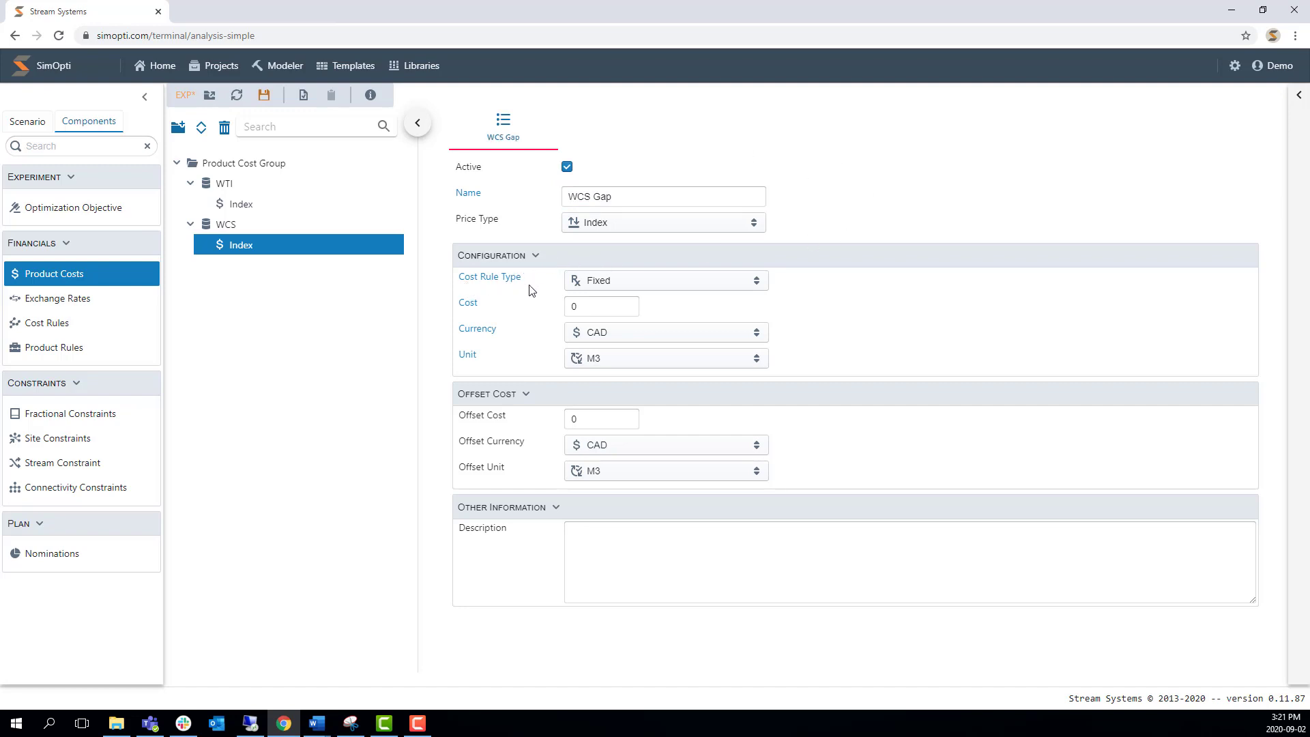
Step: Set WCS Gap's cost rule type to Gap with WTI Index under West Texas Intermediate as the reference product
click(635, 287)
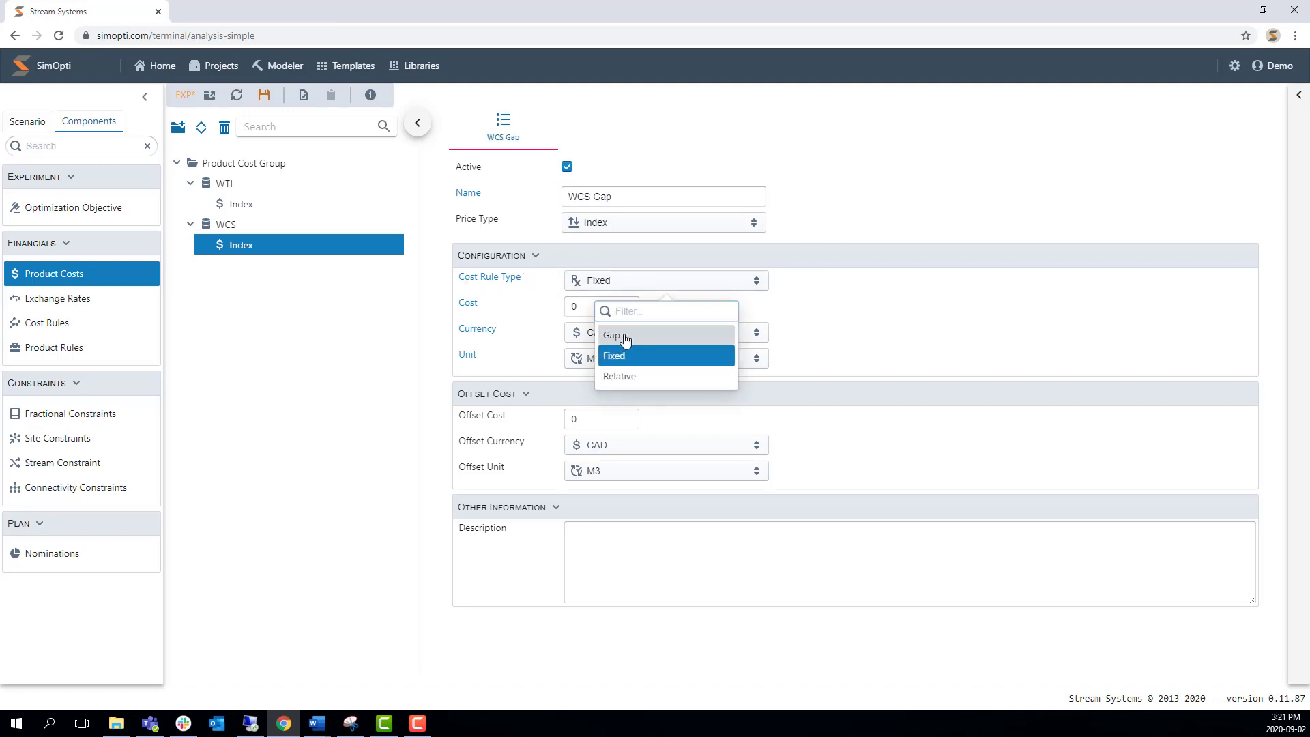
click(618, 337)
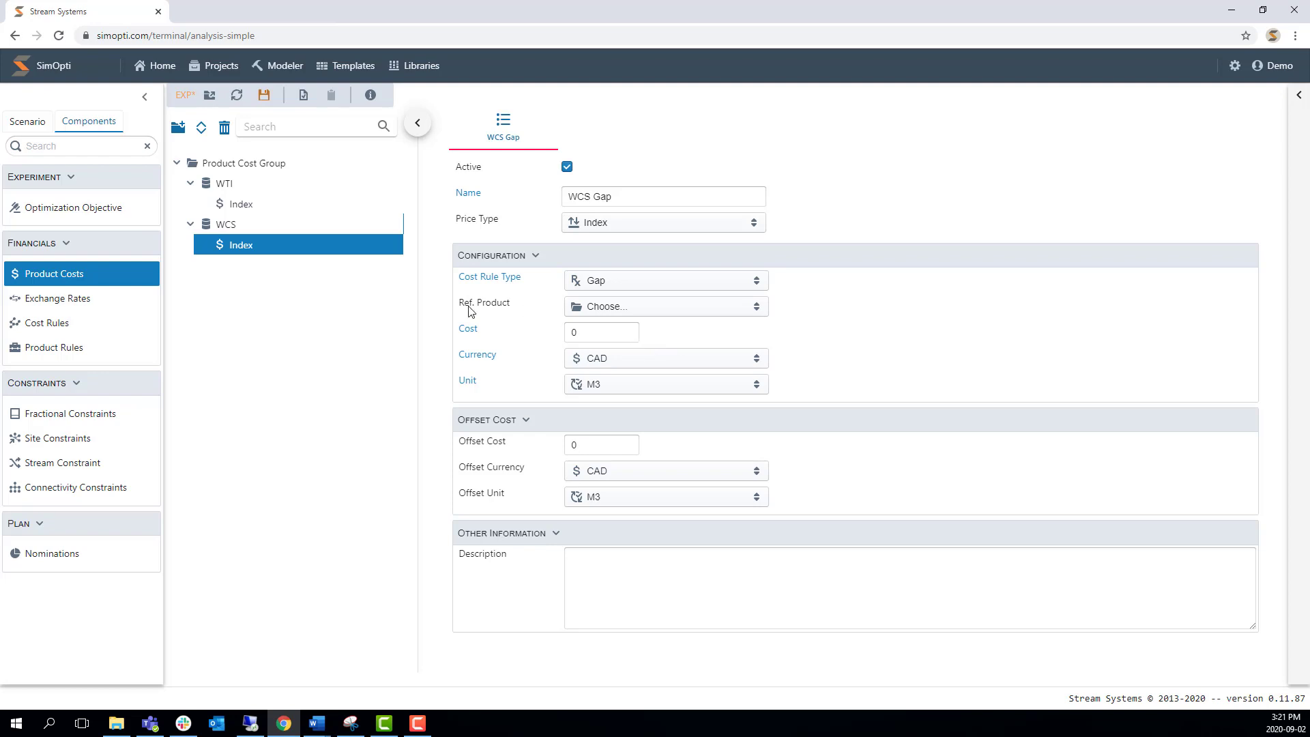
click(637, 314)
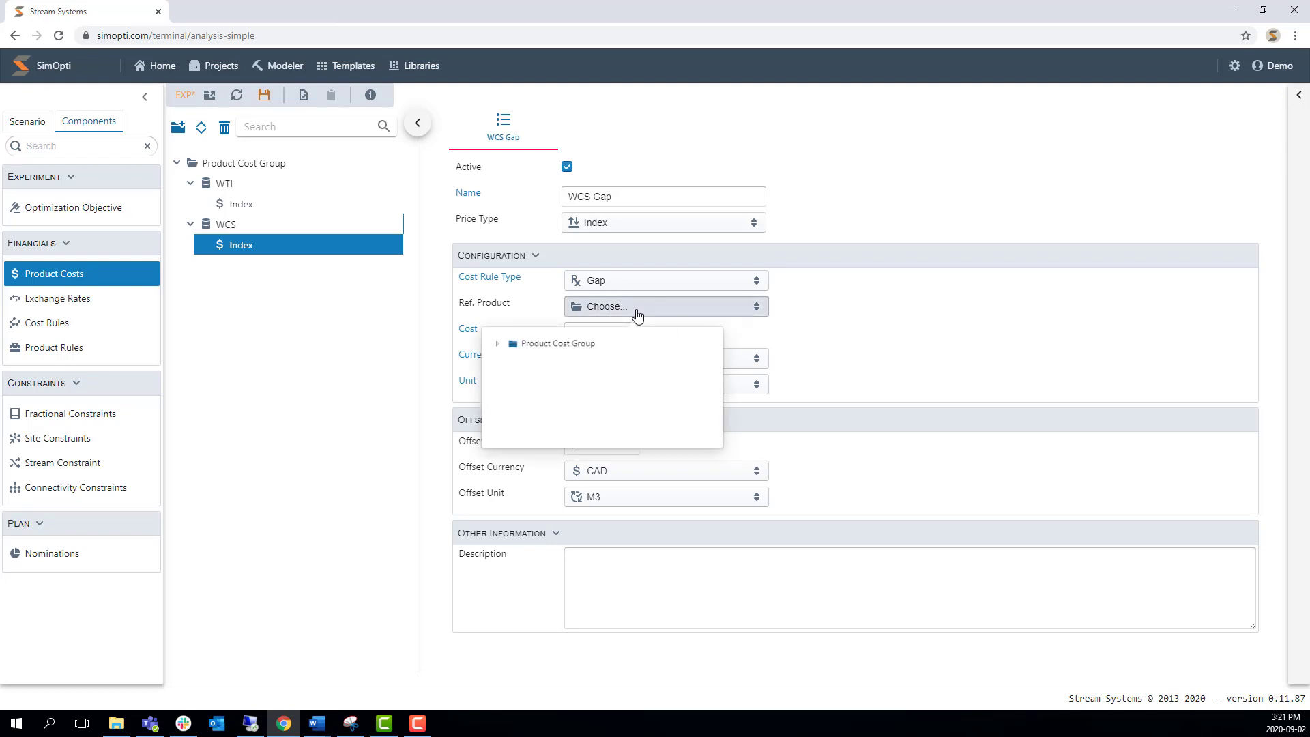
click(497, 343)
click(500, 362)
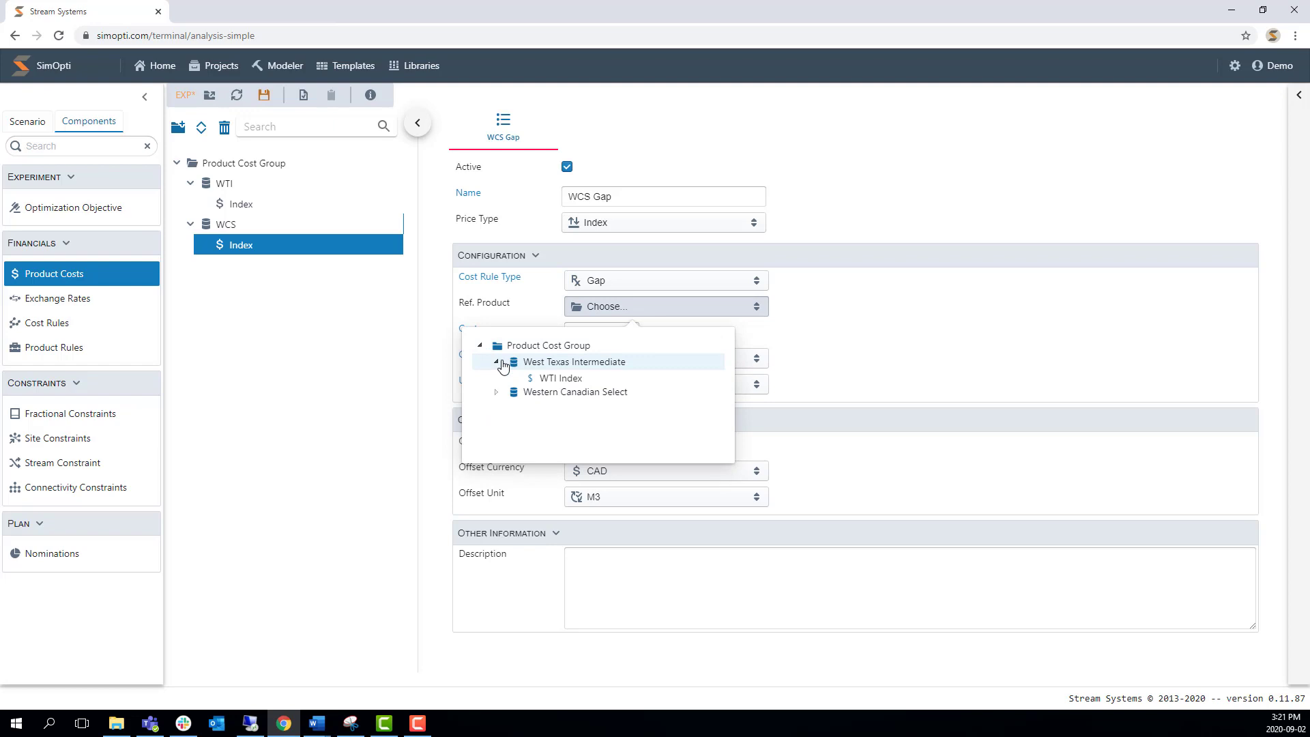
click(572, 384)
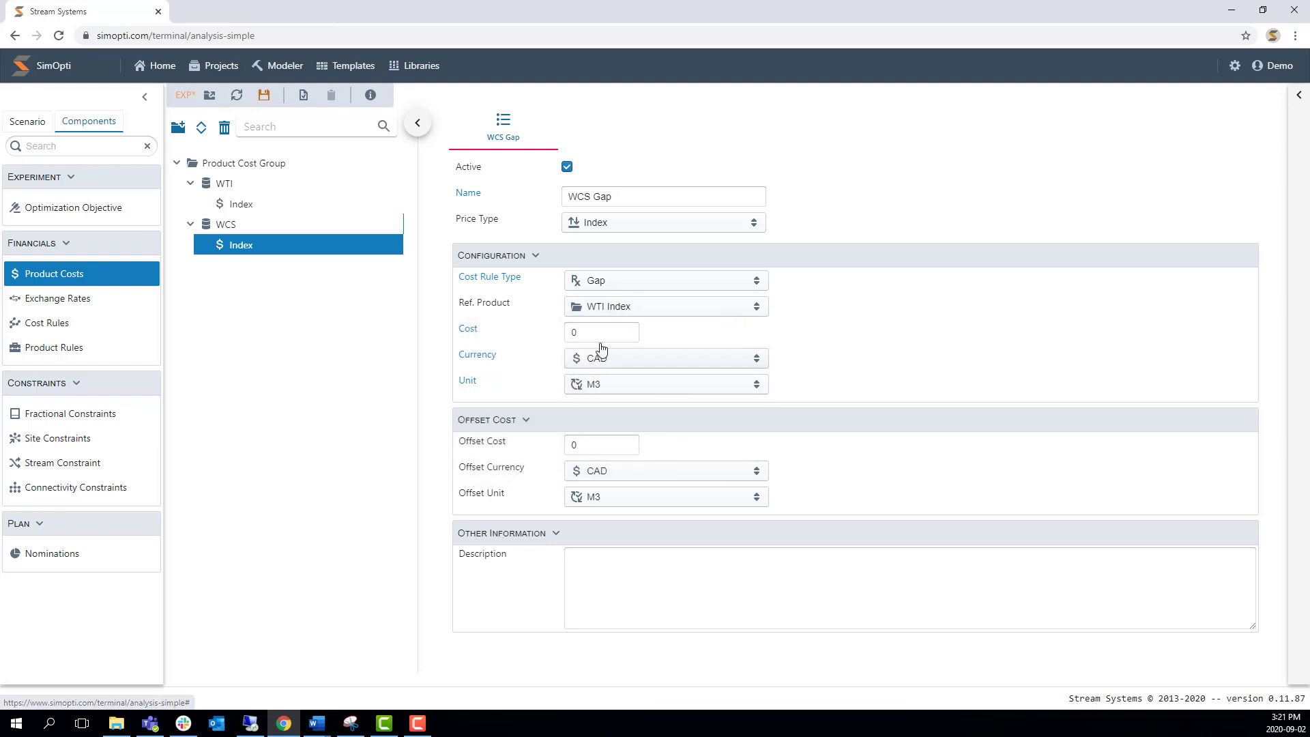
Step: Set WCS Gap's cost to -26 USD per BBL and save the experiment
click(584, 328)
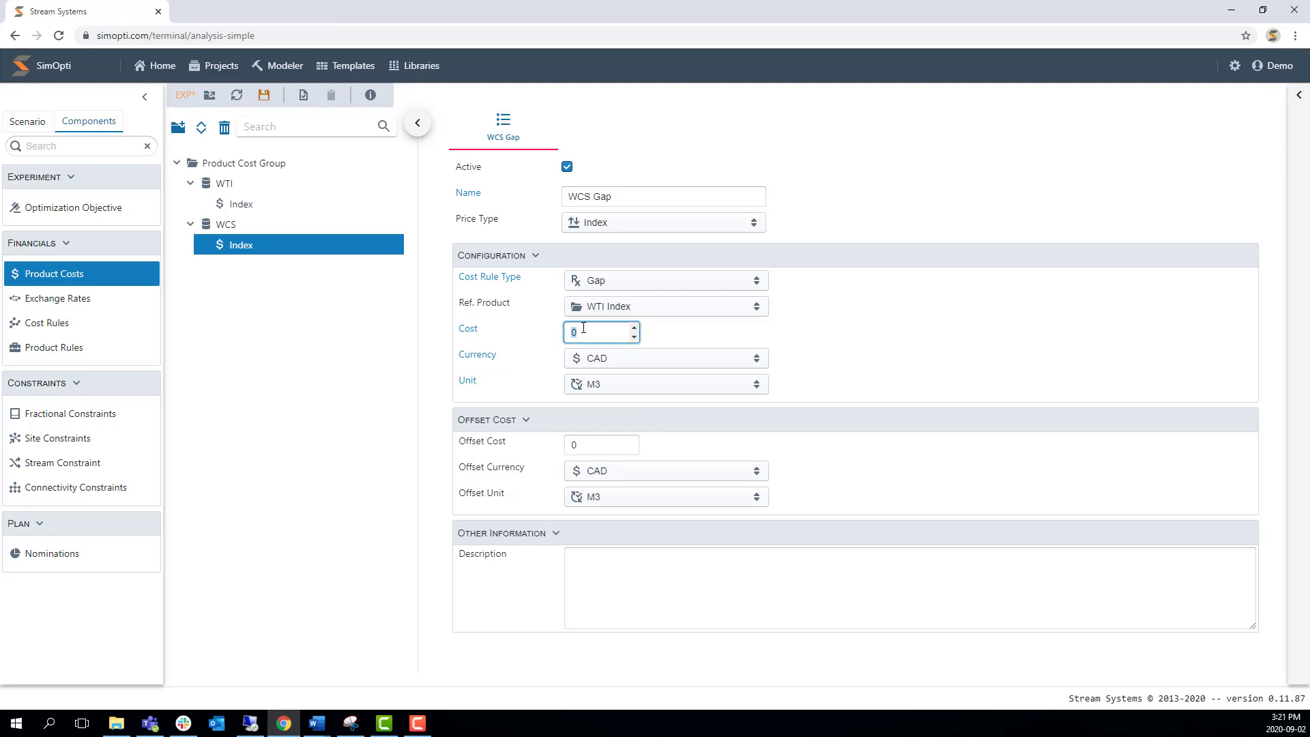
text(-26)
click(703, 337)
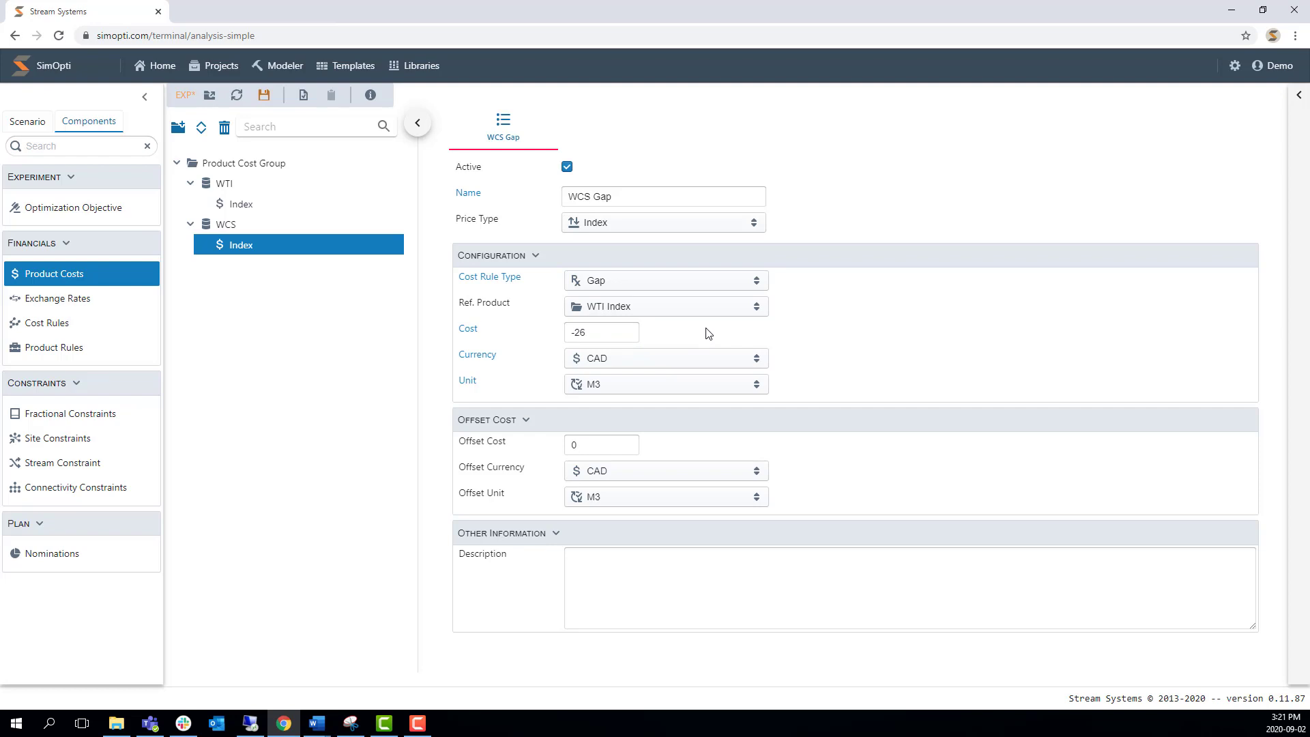
click(676, 359)
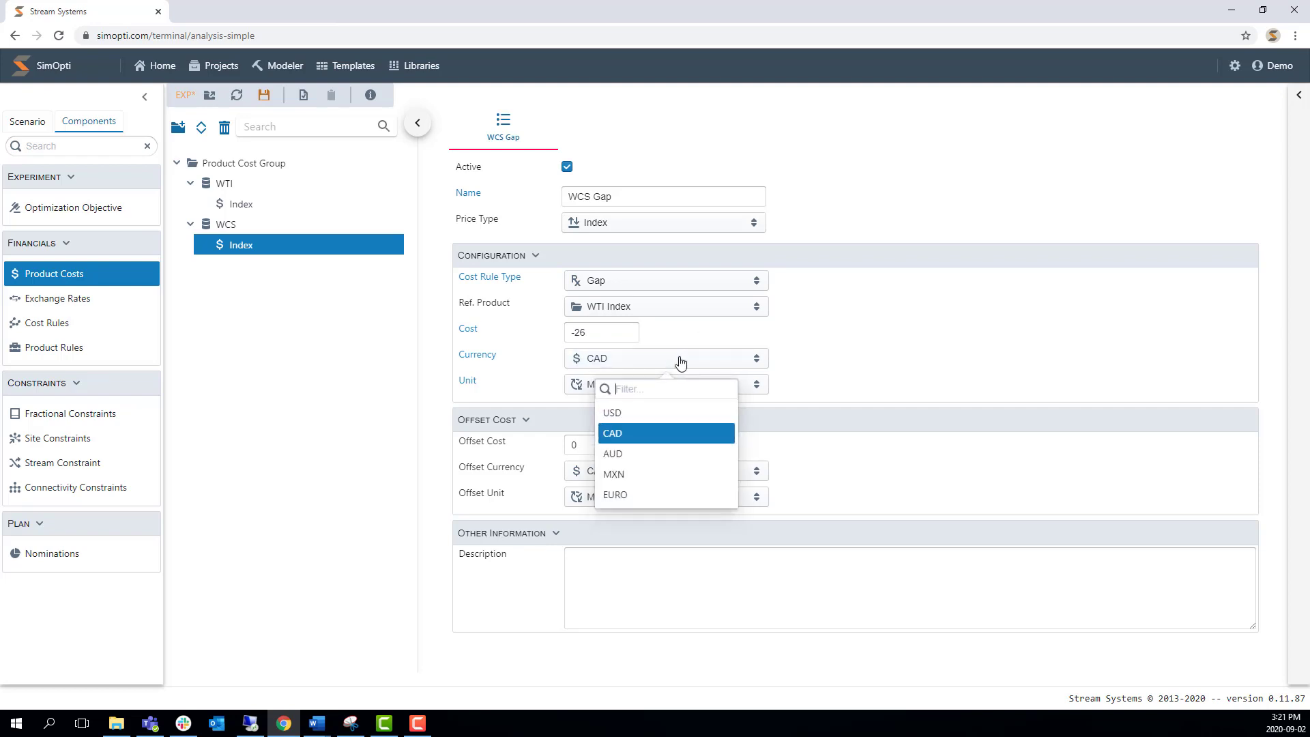
click(632, 415)
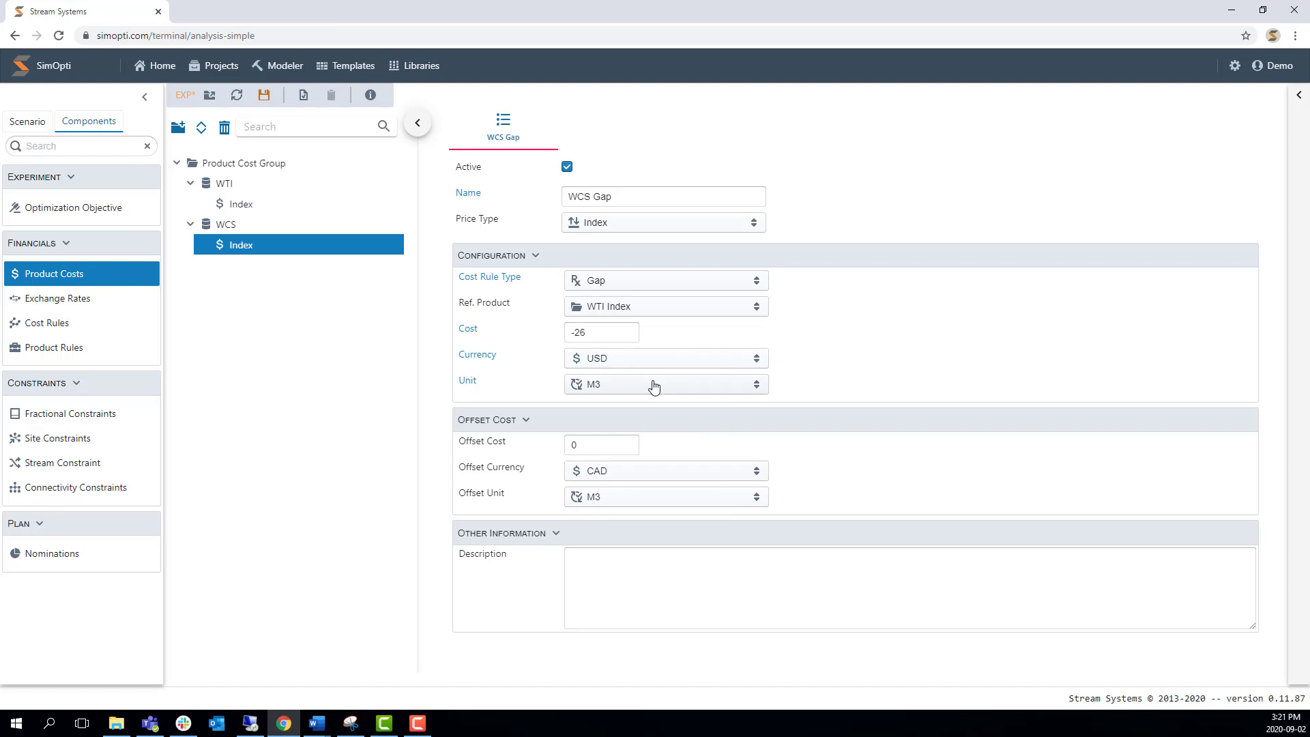
click(654, 386)
click(618, 465)
click(266, 97)
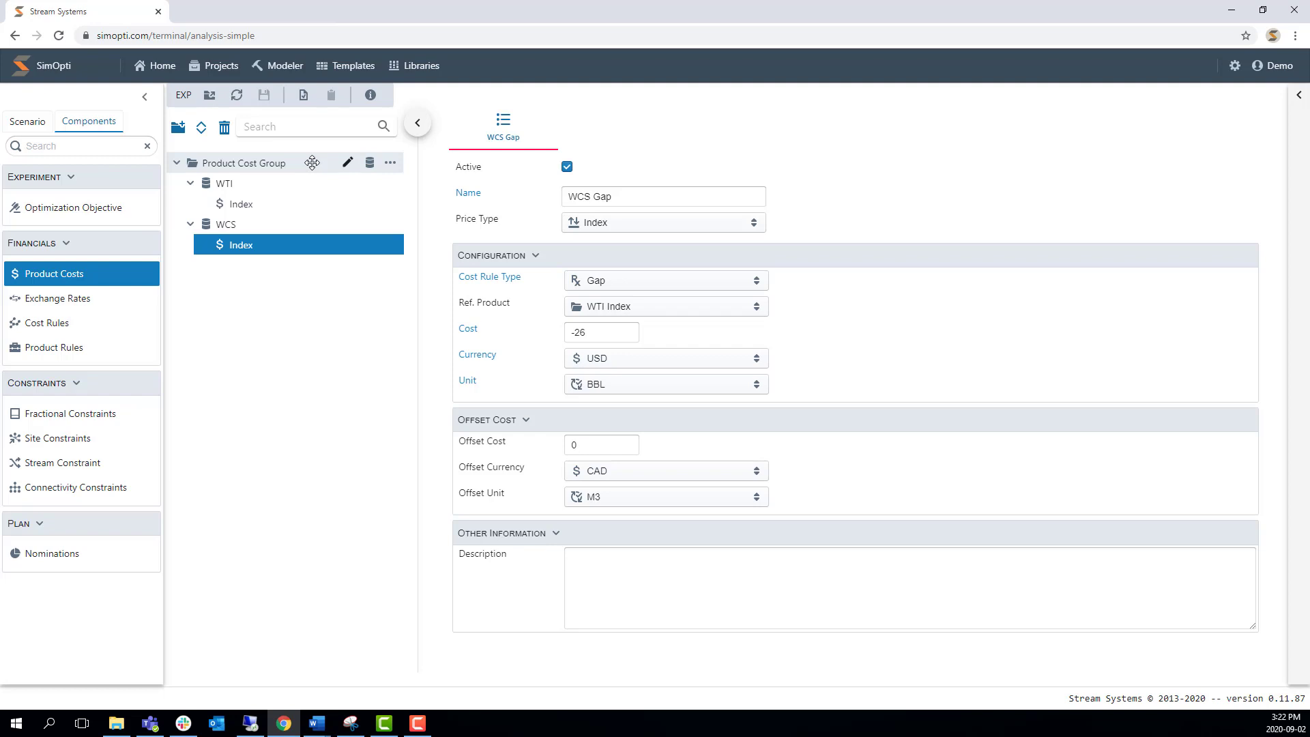
Step: Add a third product entry to Product Cost Group, assign product CRW and name it Condensate Blend
click(369, 163)
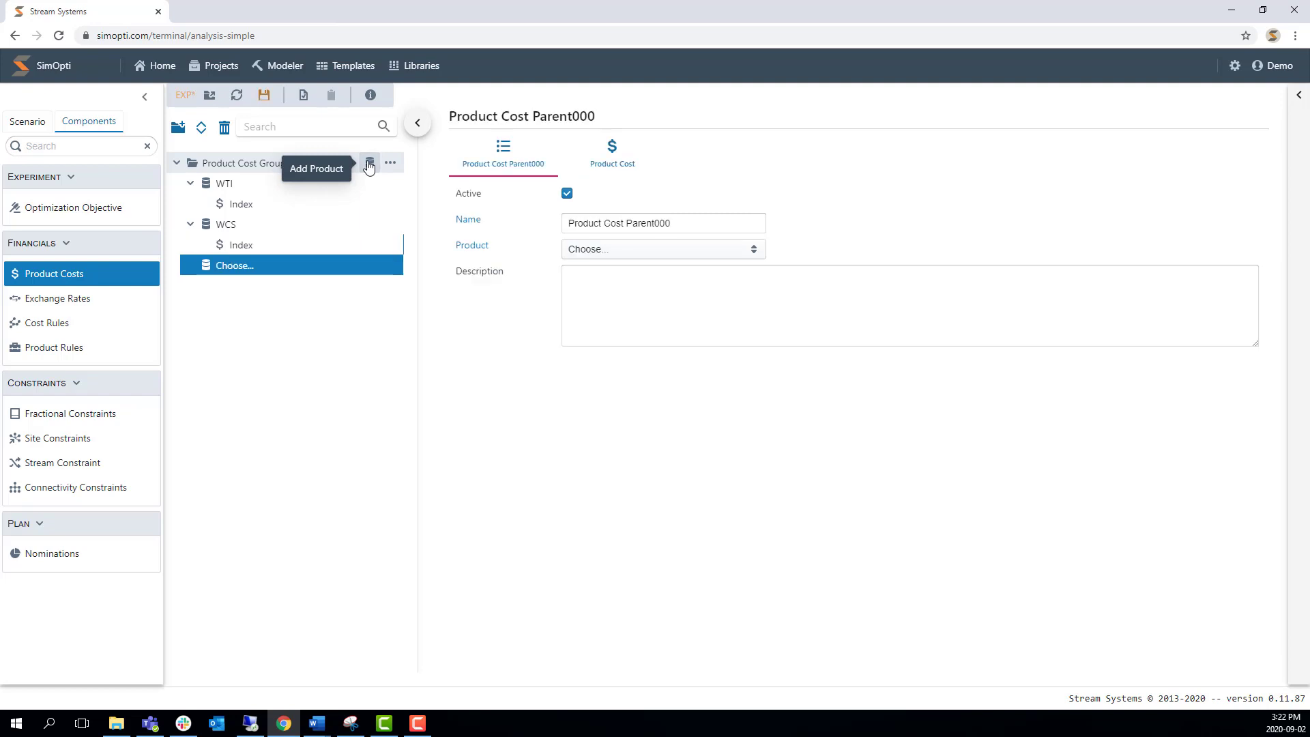
click(619, 249)
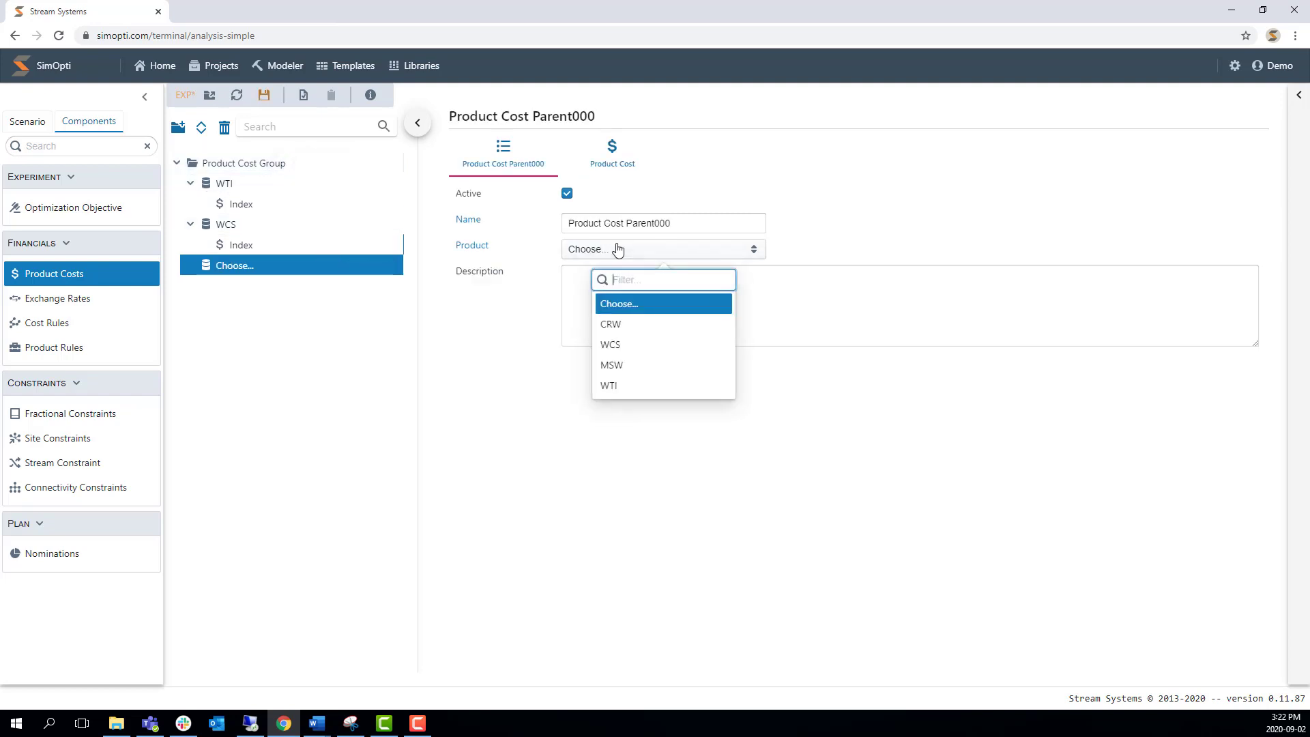
click(620, 326)
click(623, 218)
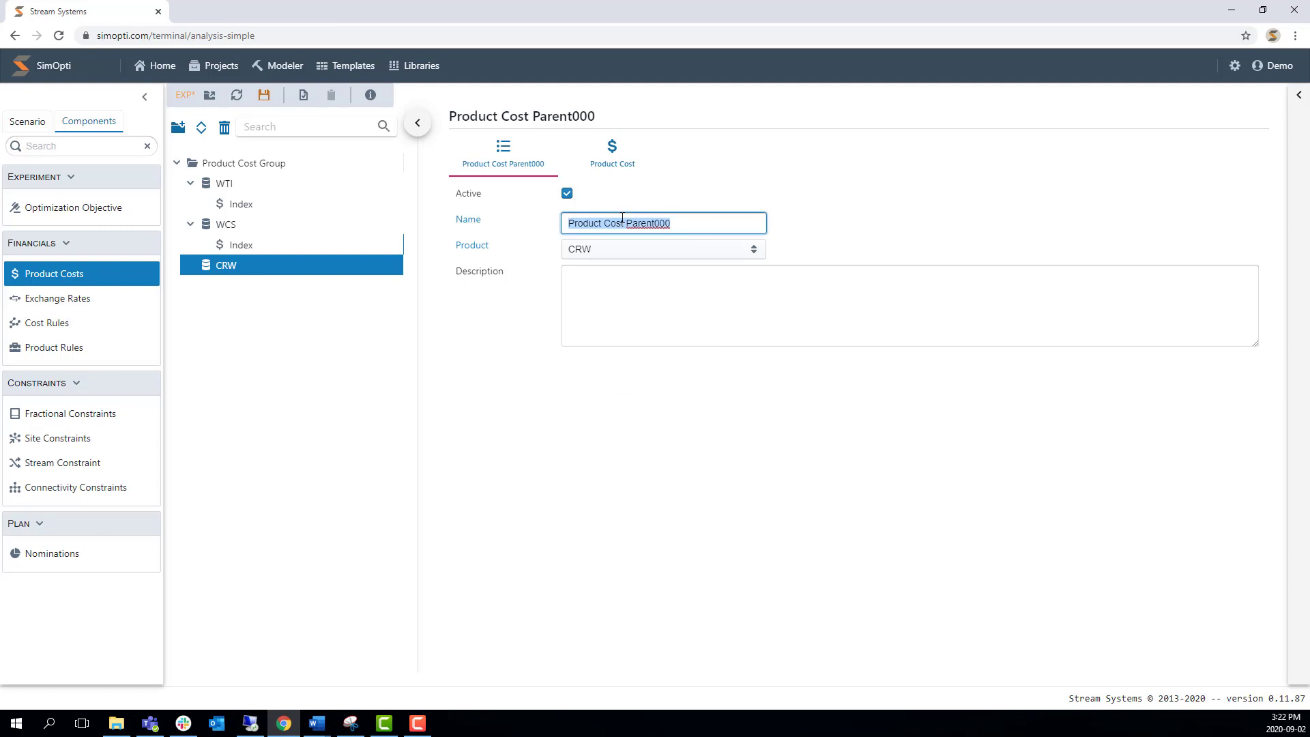
text(Condensate)
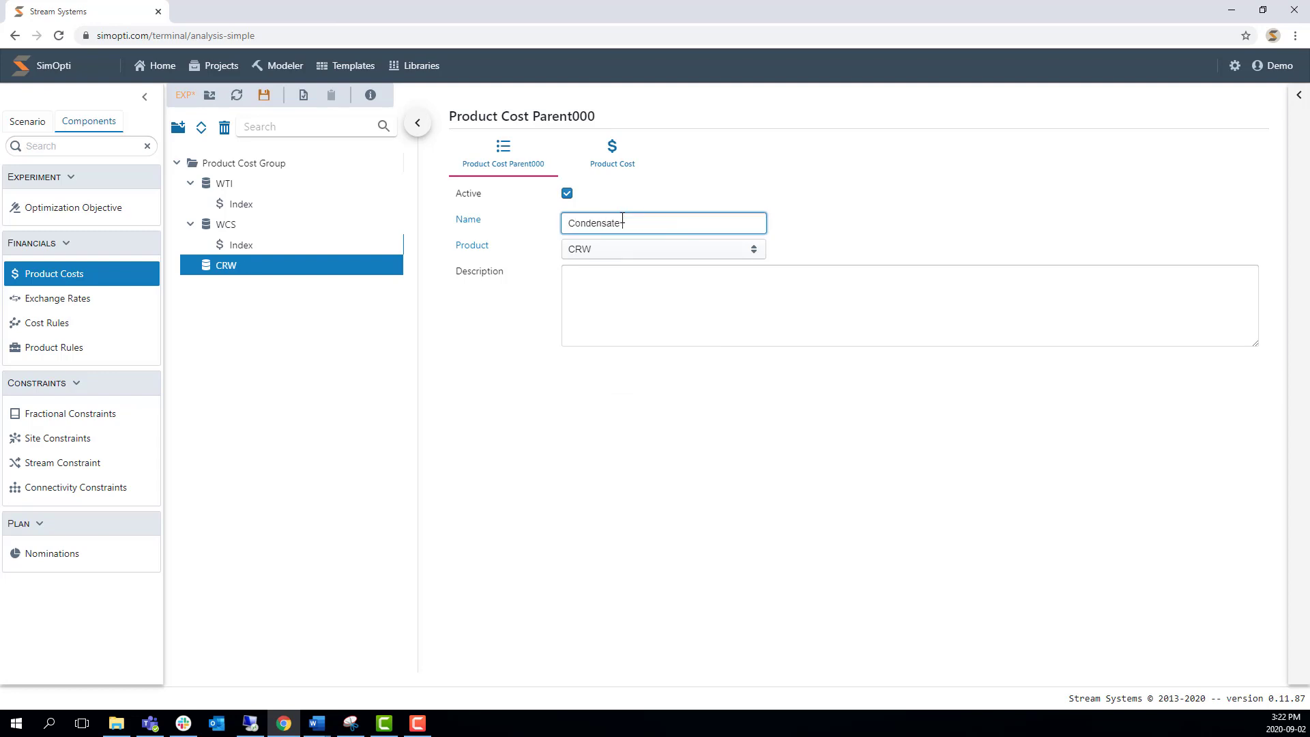
text( Blend)
click(599, 299)
Step: Add a product cost under the CRW entry and name it CRW Gap
click(367, 267)
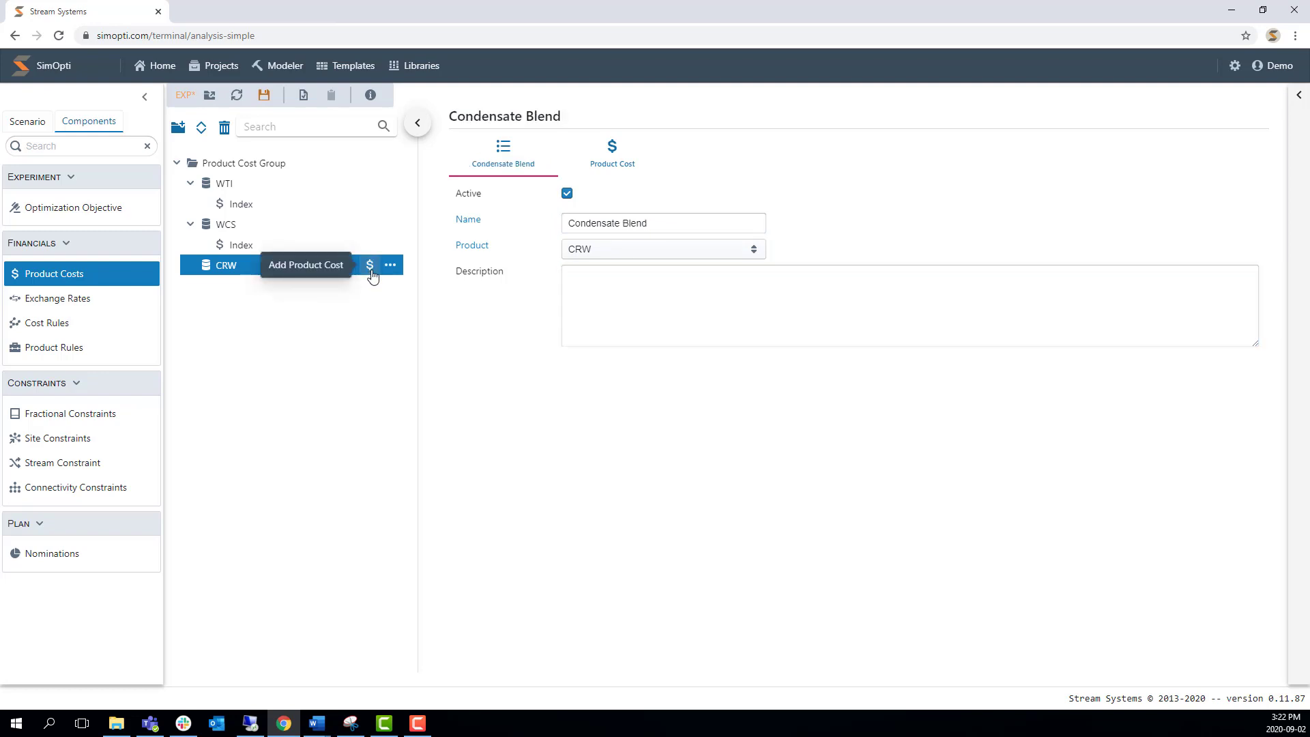
triple_click(645, 196)
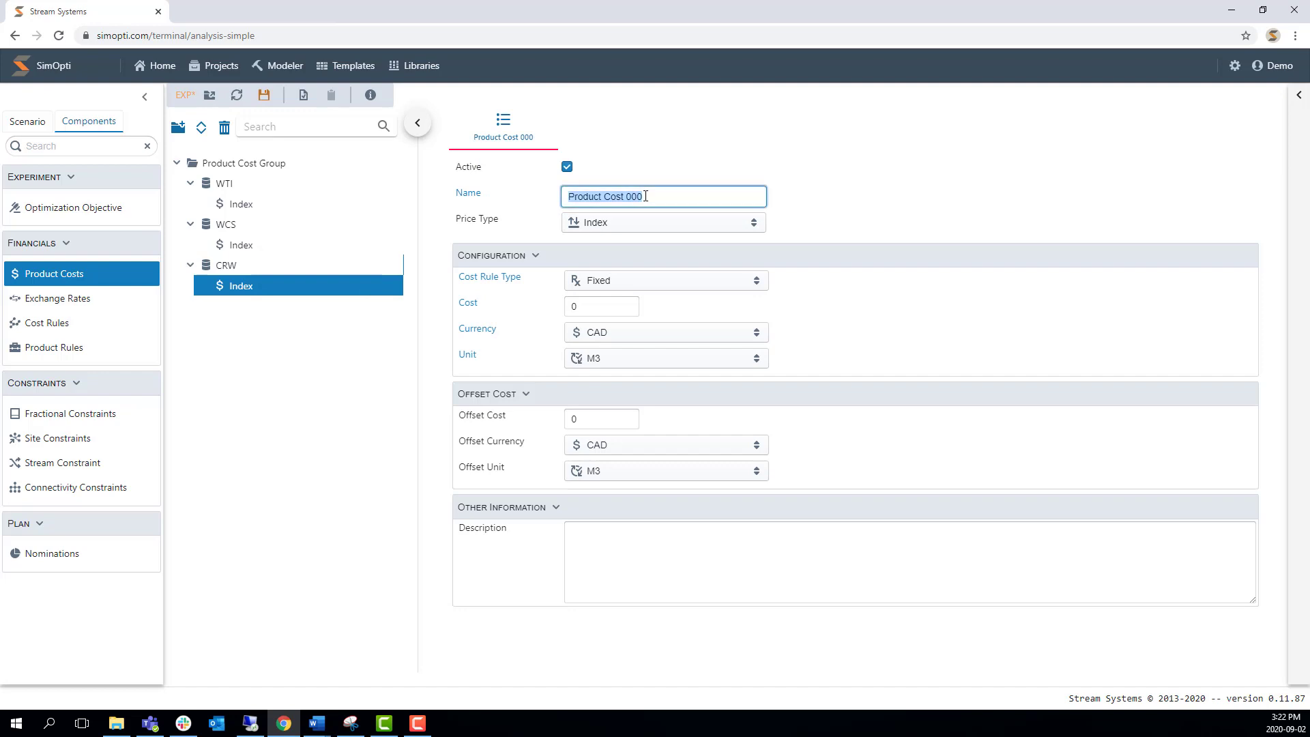
text(CRW Gap)
Step: Set CRW Gap's cost rule type to Gap with WTI Index under West Texas Intermediate as the reference product
click(611, 281)
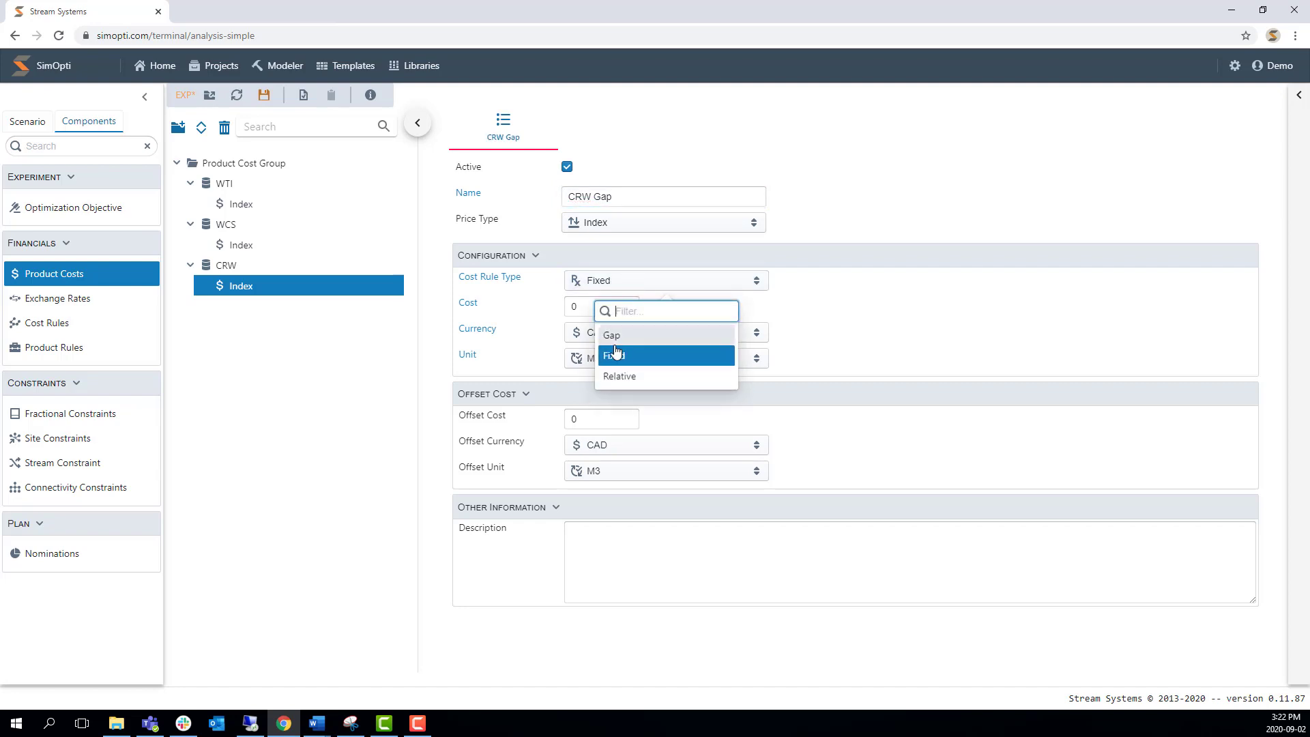
click(613, 336)
click(621, 306)
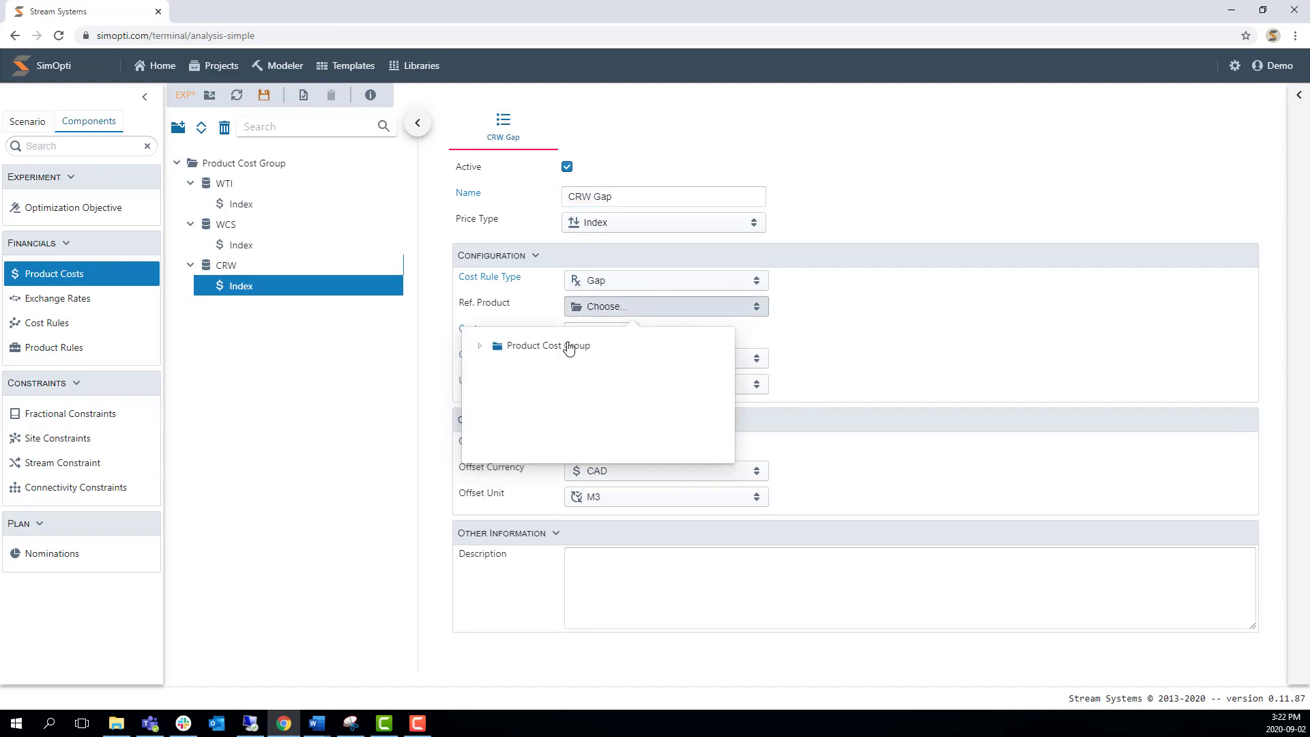
click(480, 345)
click(497, 378)
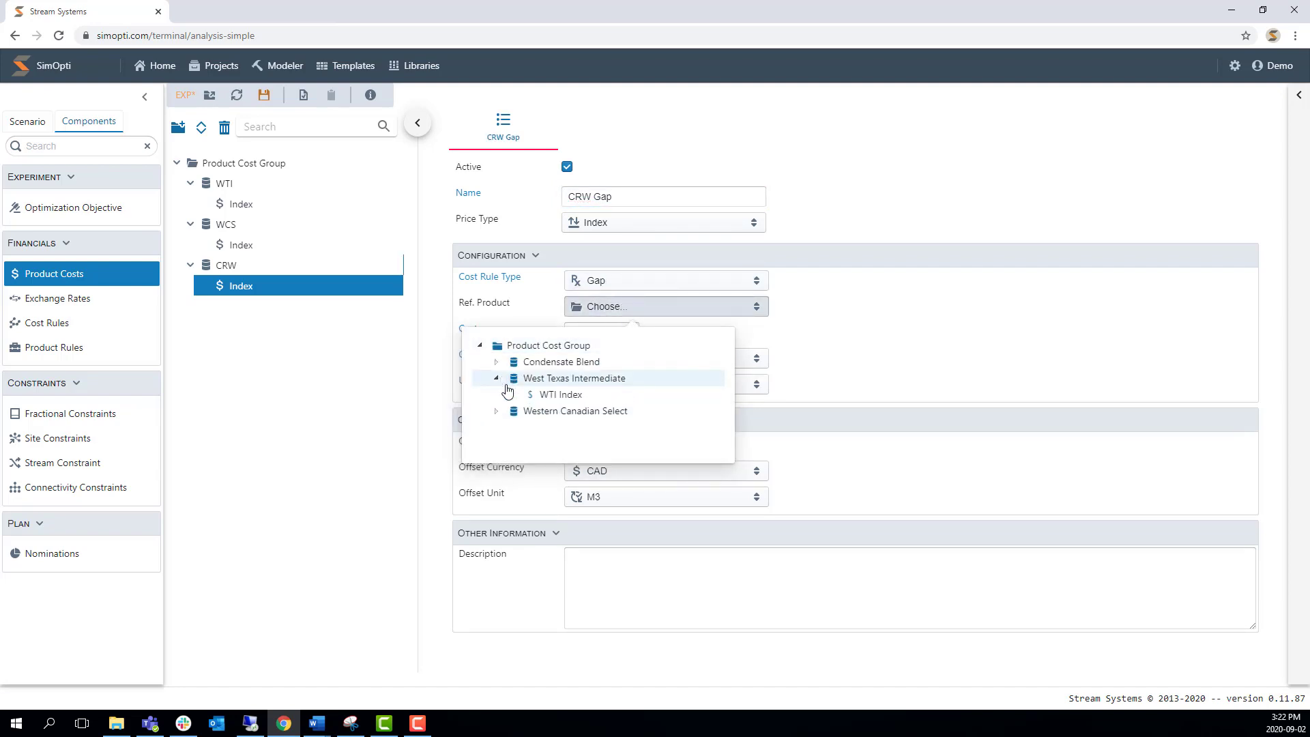
click(549, 394)
Step: Set CRW Gap's cost to -12 USD per BBL and save the experiment
click(606, 332)
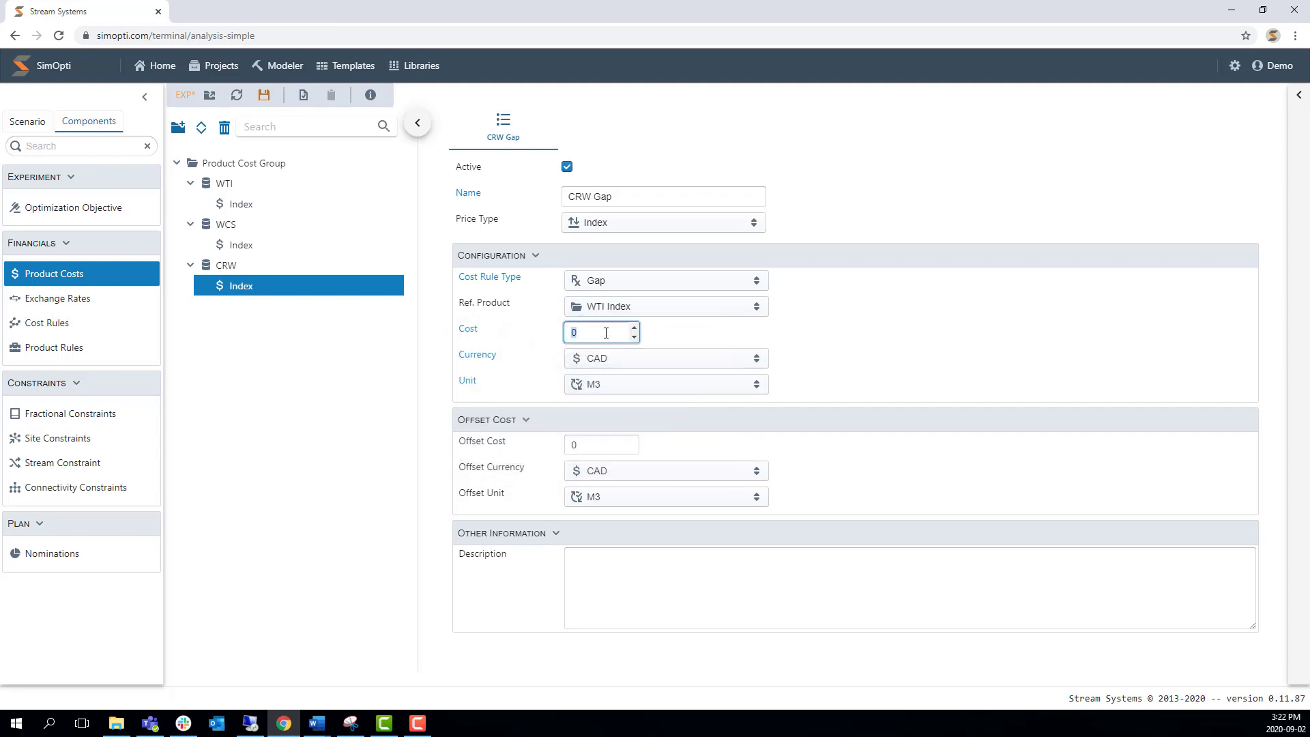
text(-12)
click(669, 361)
click(626, 413)
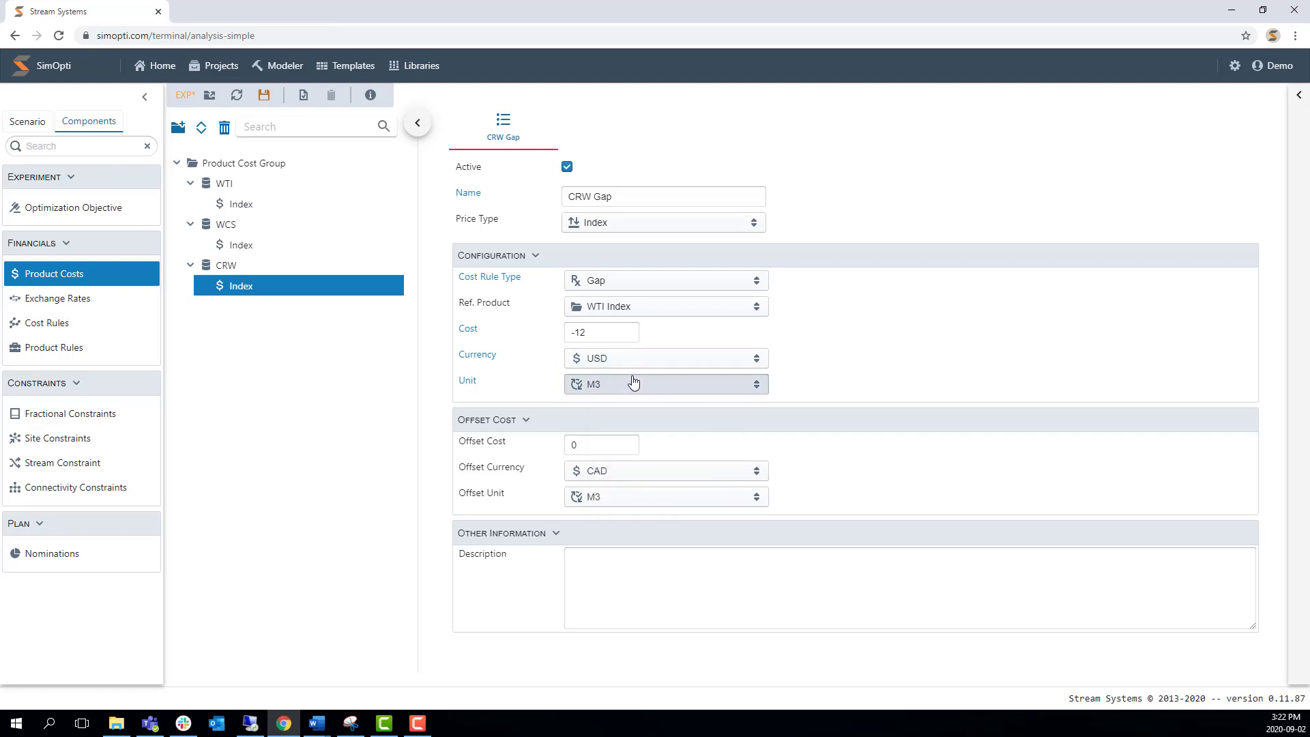
click(631, 382)
click(614, 462)
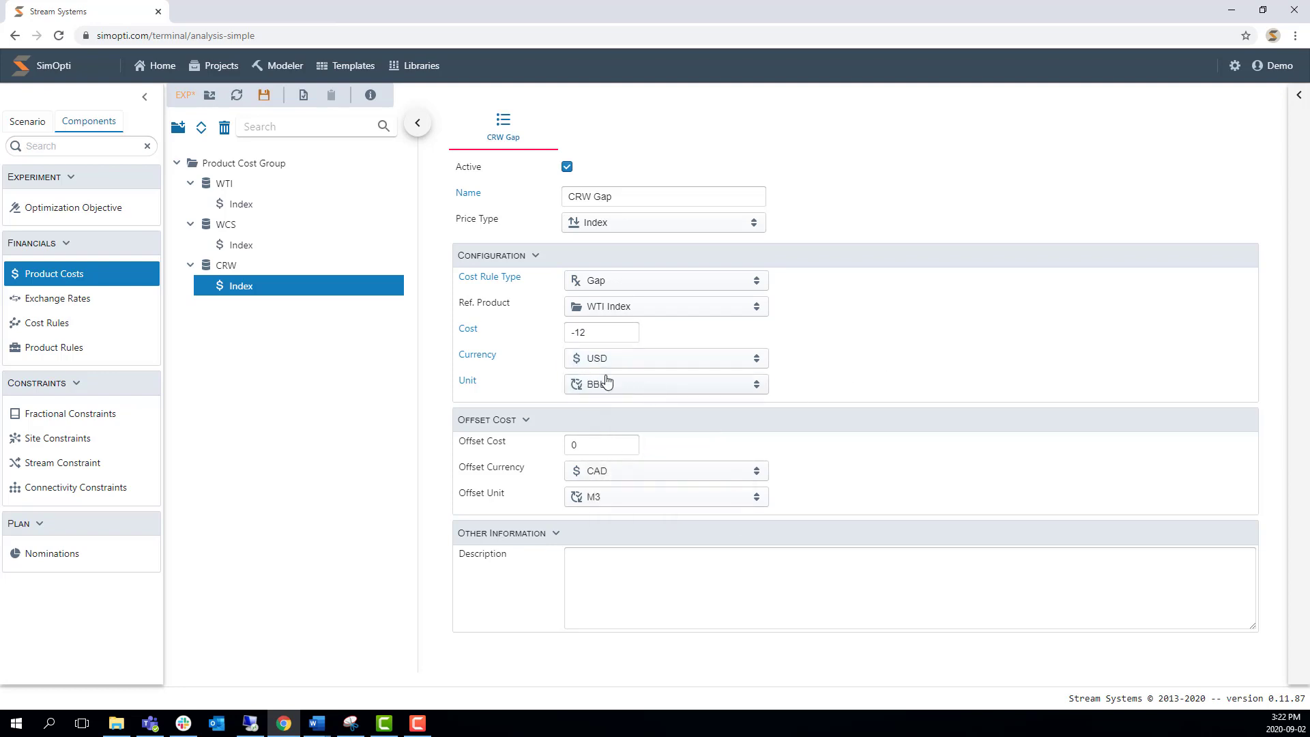
click(260, 98)
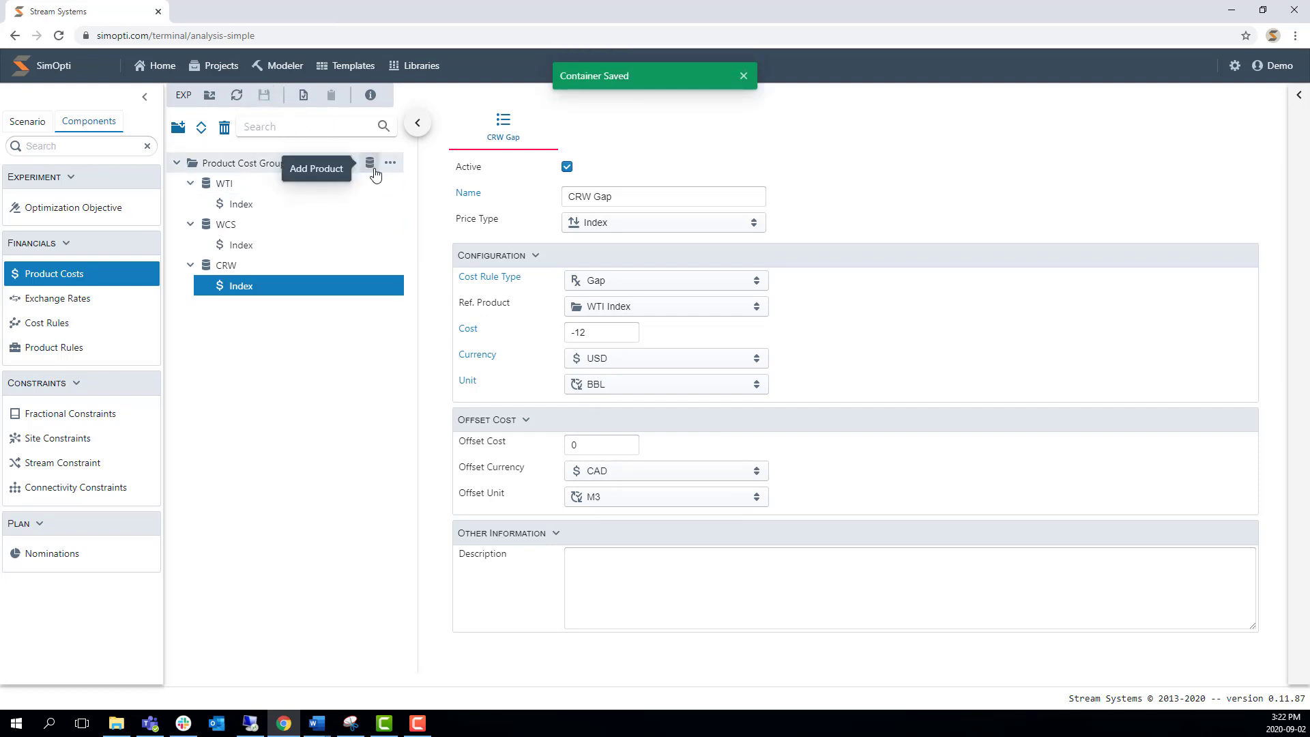
Step: Add a fourth product entry to Product Cost Group, assign product MSW and name it Mixed Blend Sweet
click(370, 167)
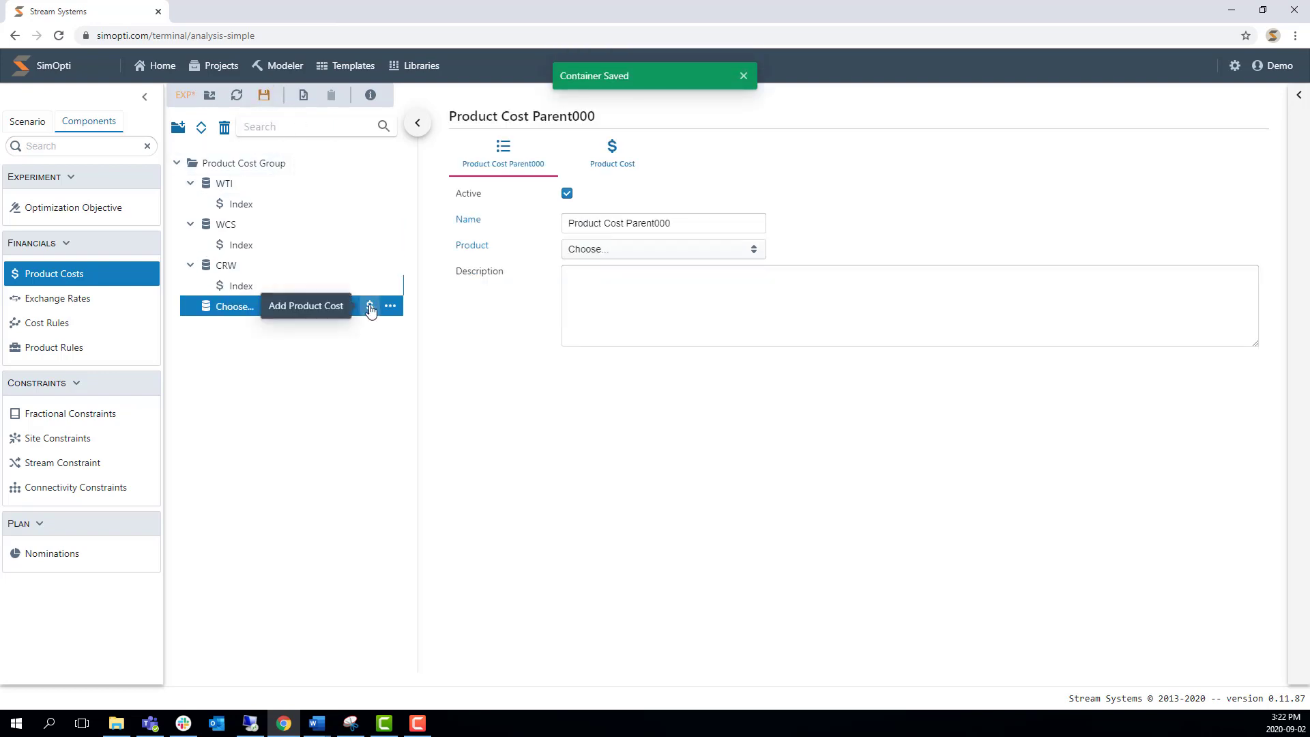
click(629, 251)
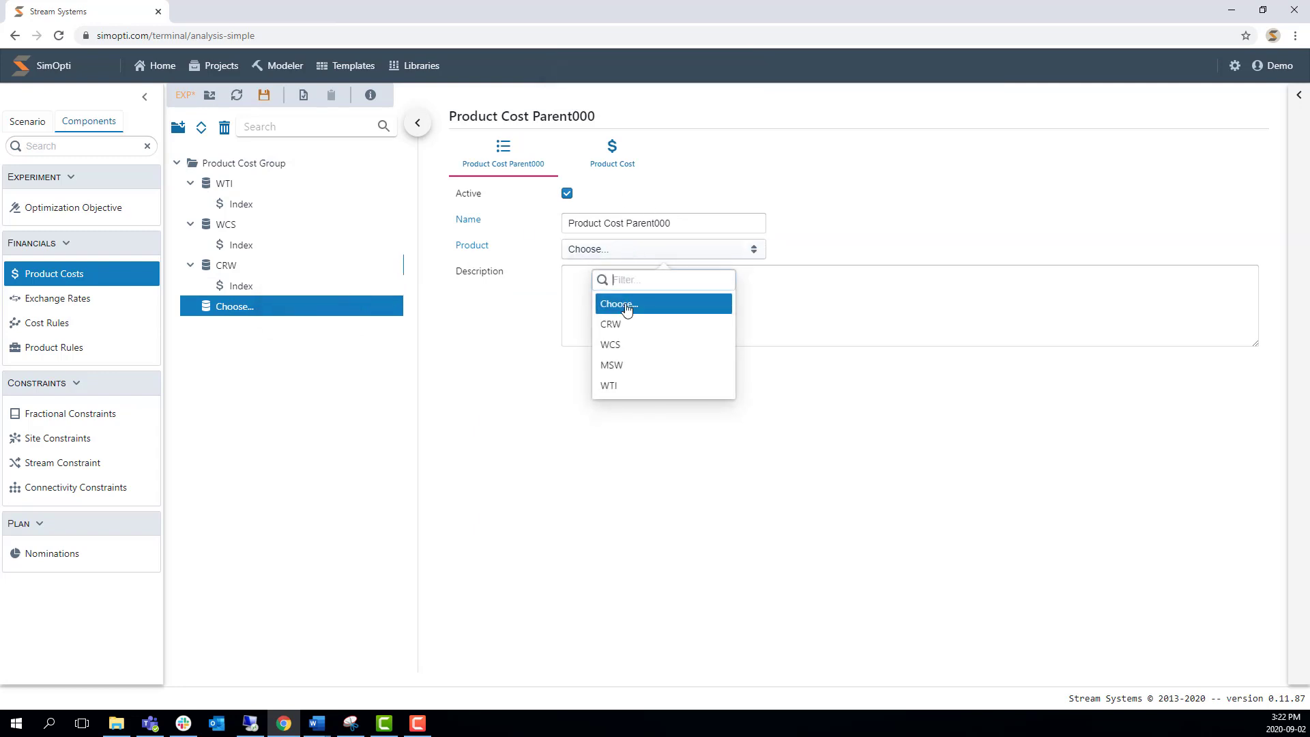
click(614, 365)
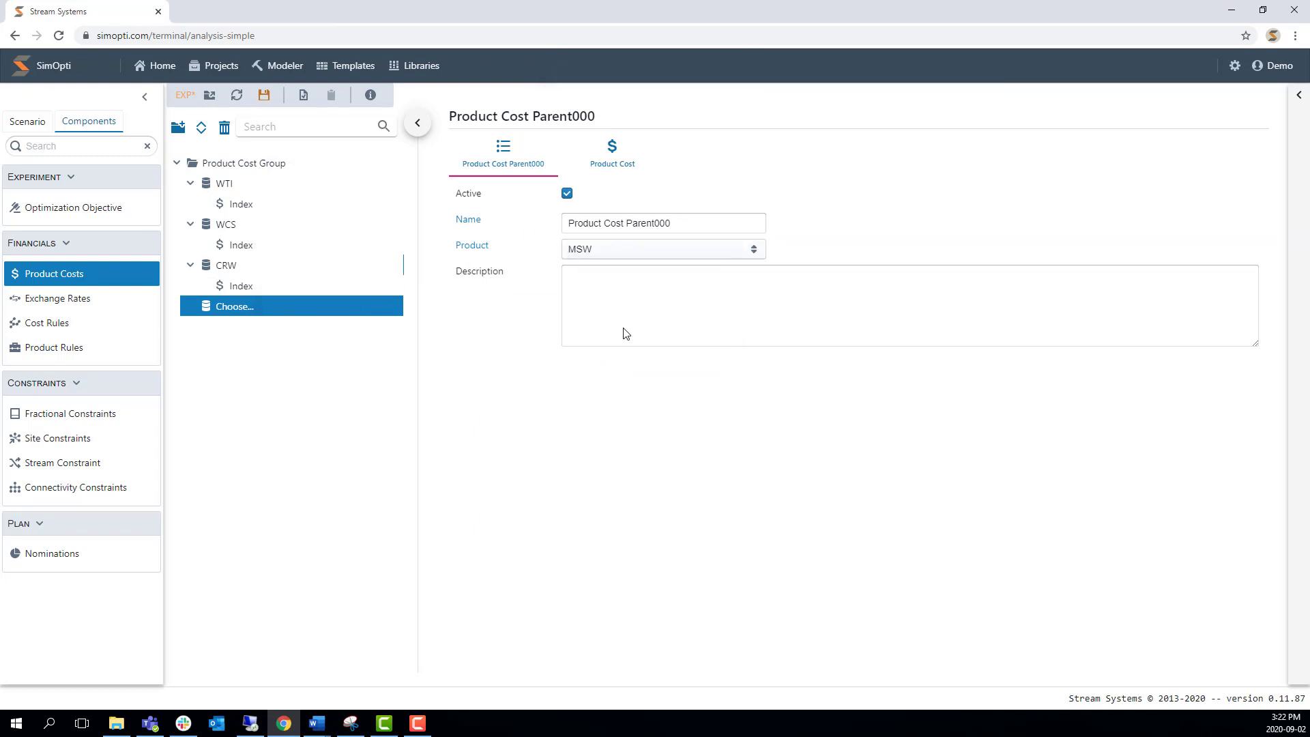
triple_click(629, 223)
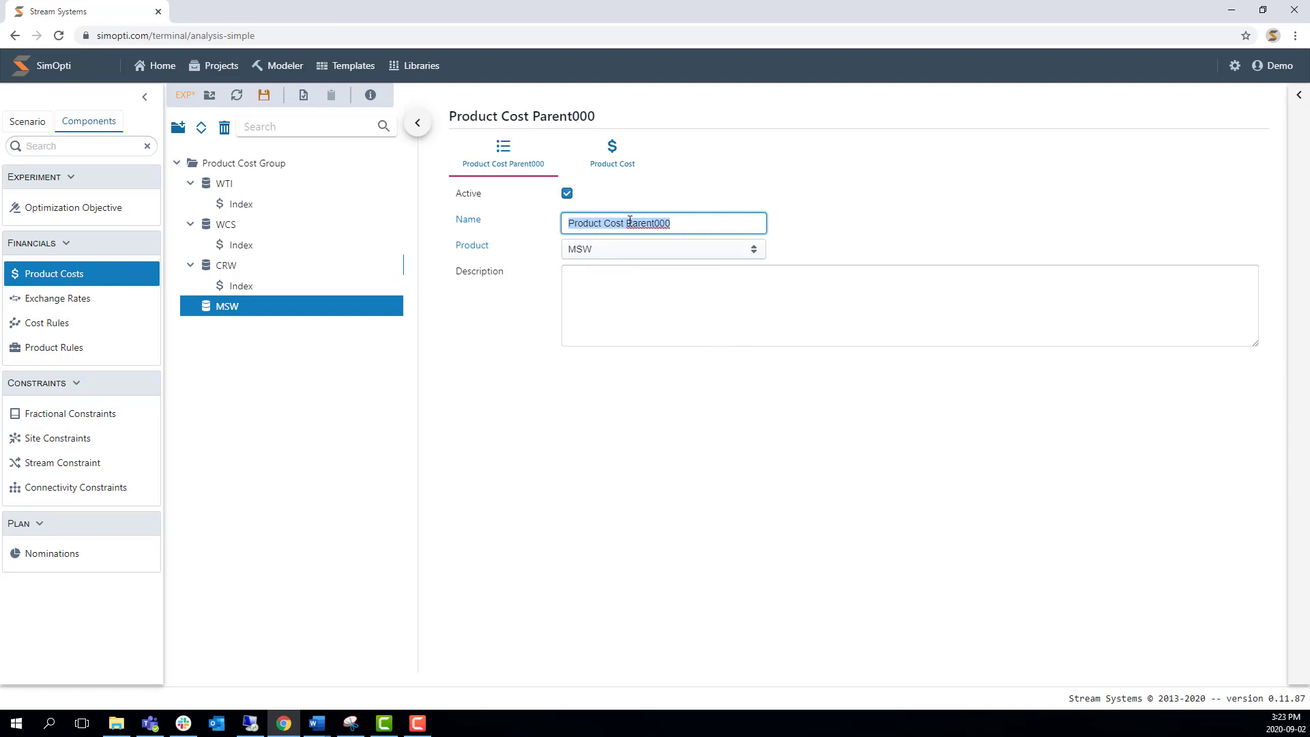
text(Mixed Blend Sweet)
click(624, 277)
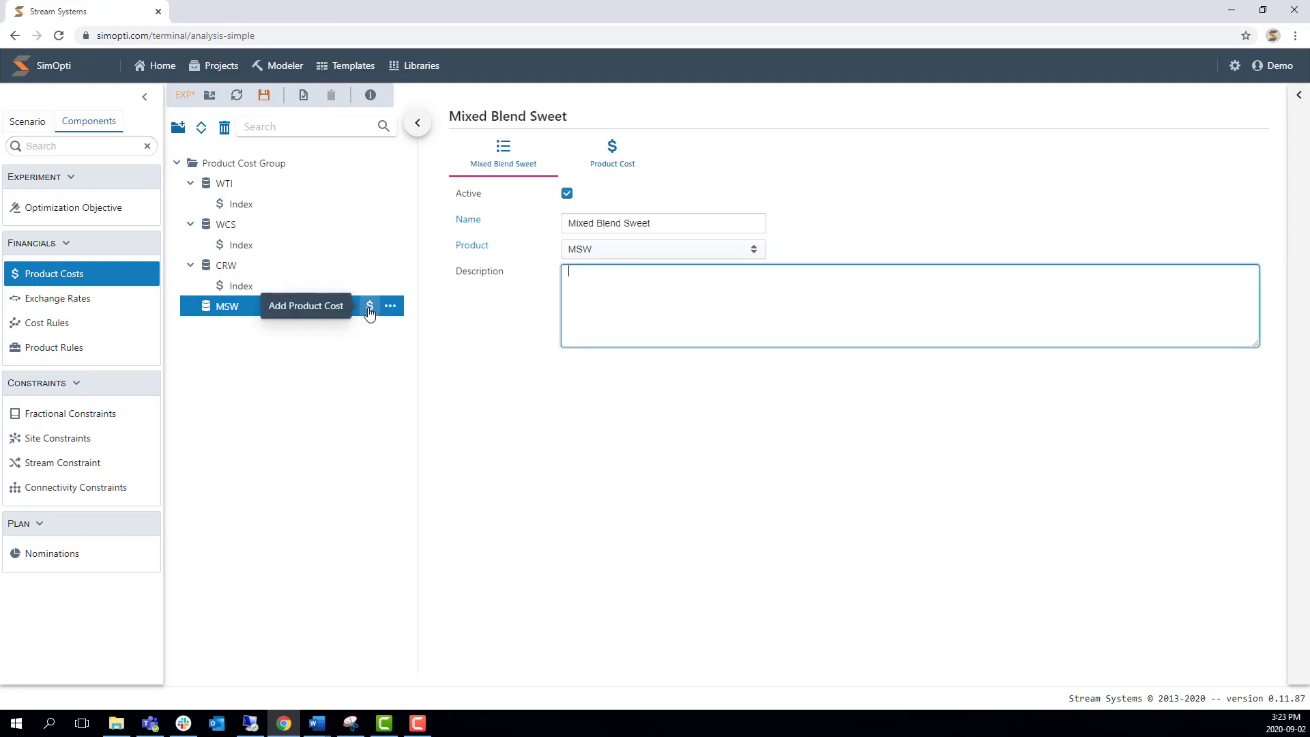
Step: Add a product cost under the MSW entry and name it MSW Gap
click(370, 312)
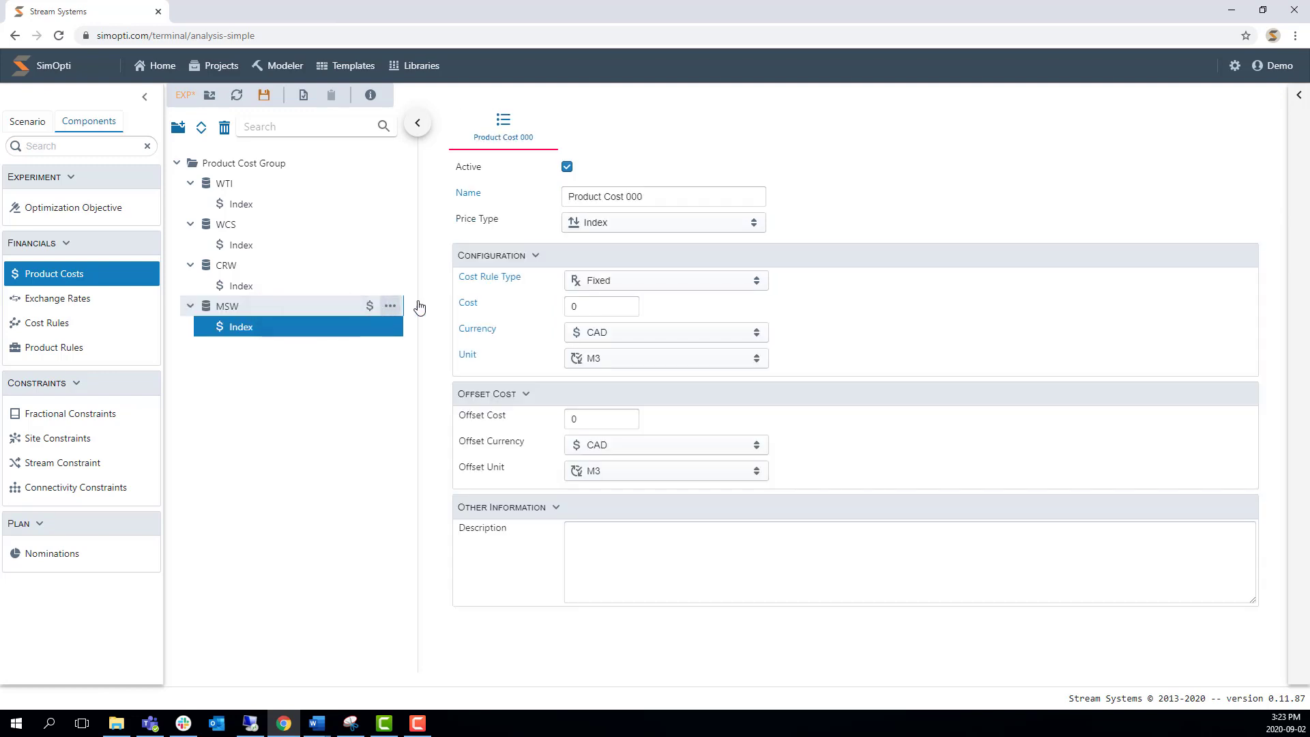
triple_click(630, 198)
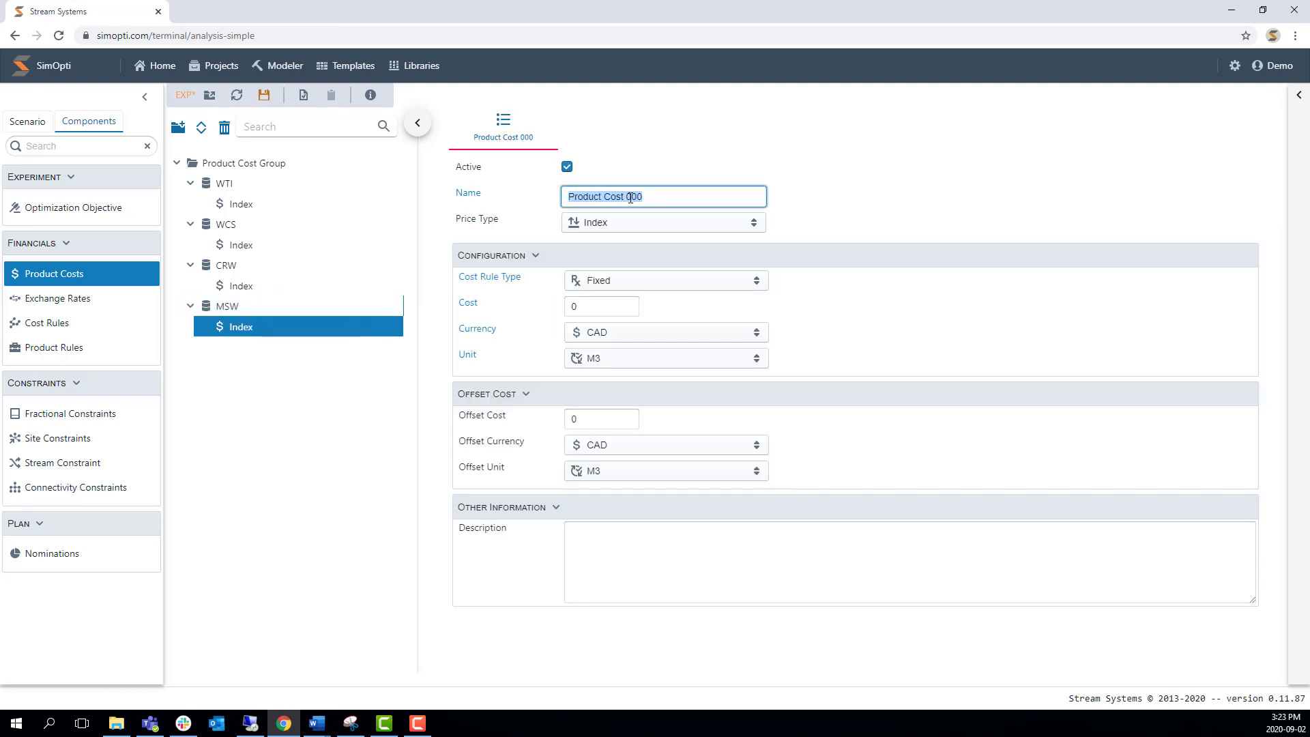
text(MSW Gap)
Step: Set MSW Gap's cost rule type to Gap with WTI Index under West Texas Intermediate as the reference product
click(657, 284)
click(610, 335)
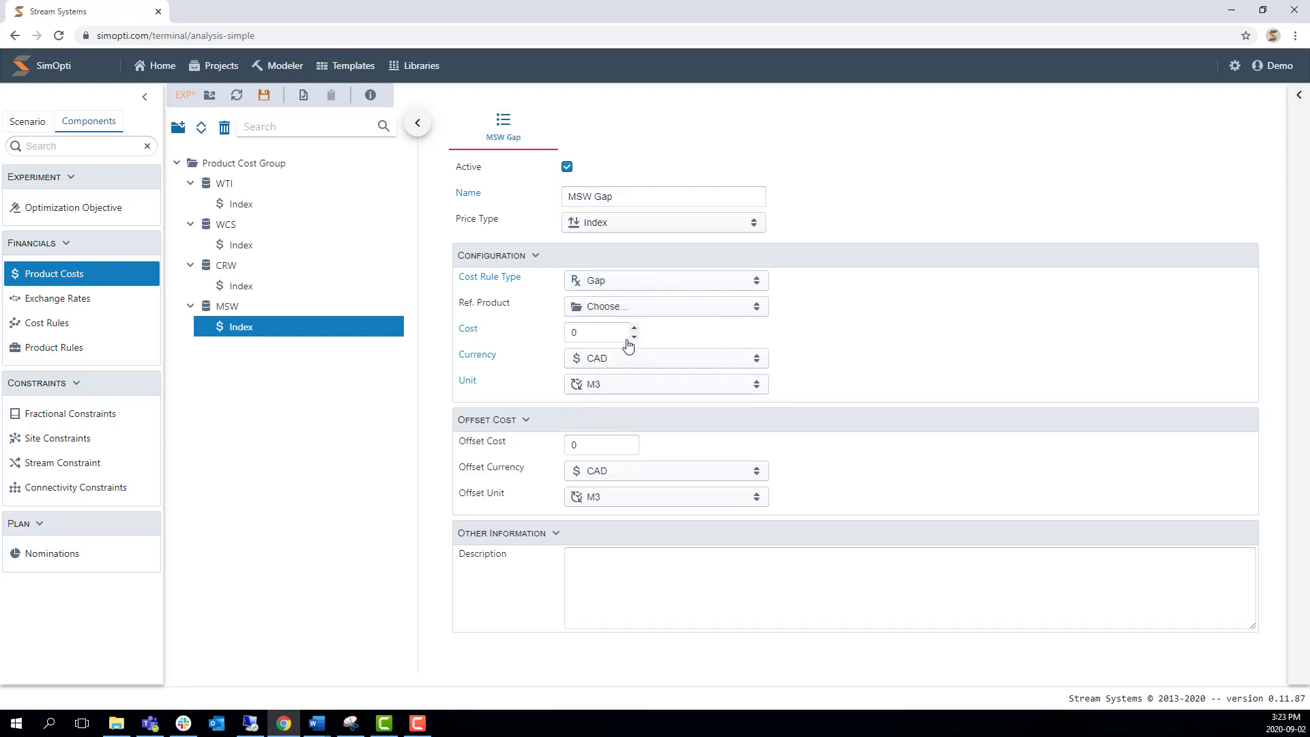
click(614, 312)
click(481, 346)
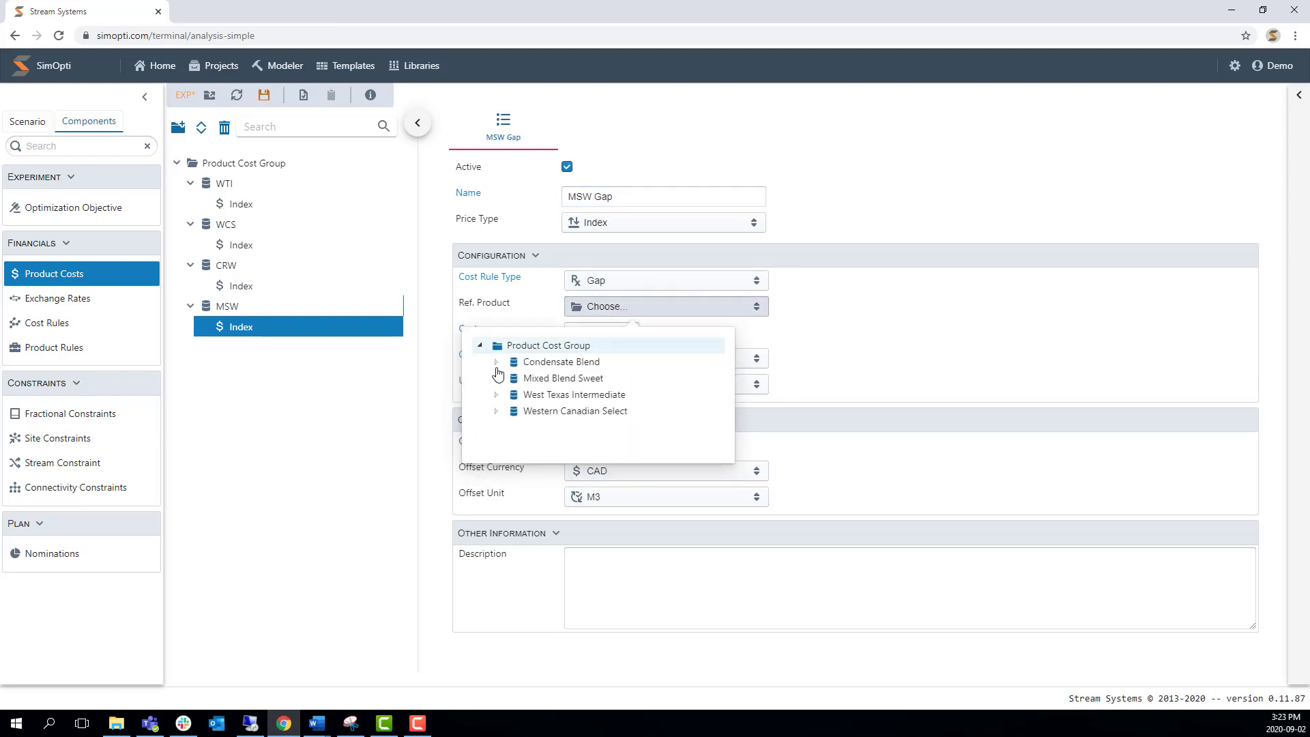
click(496, 395)
click(556, 410)
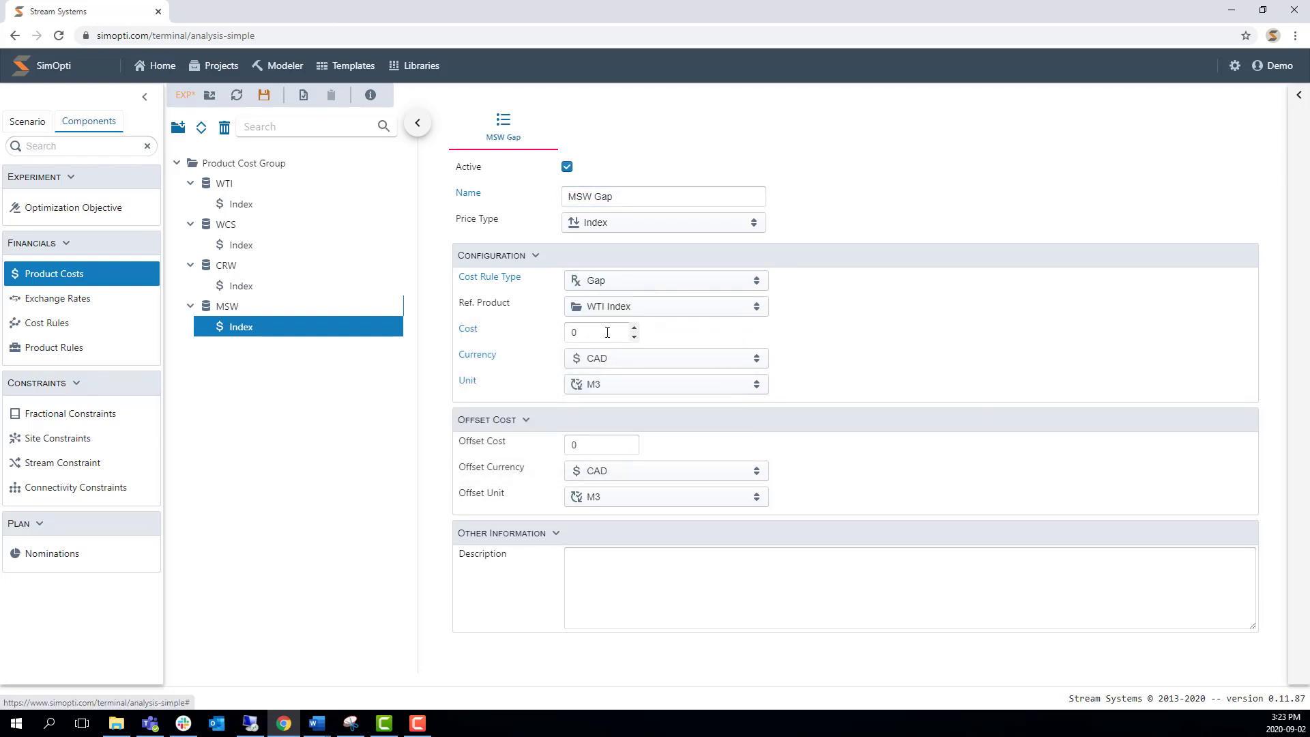
Step: Set MSW Gap's cost to -15 USD per BBL and save the experiment
click(607, 331)
text(-15)
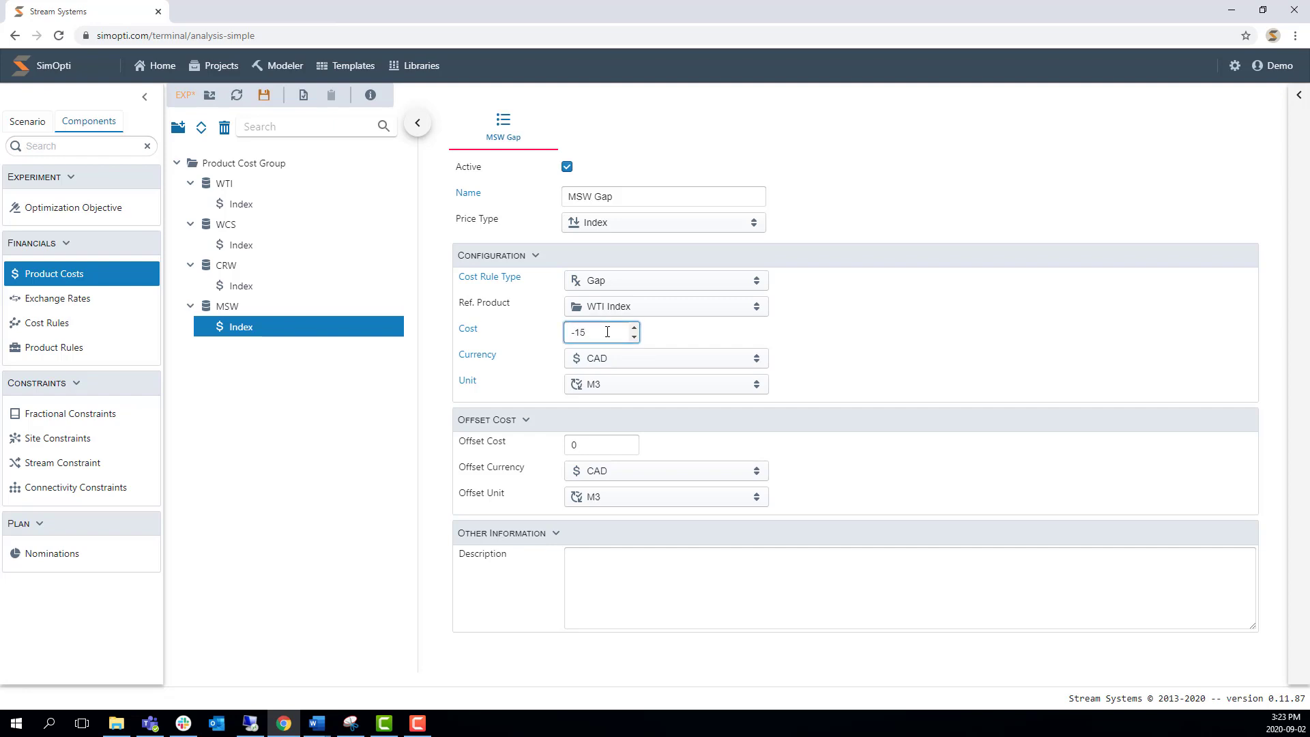
click(670, 360)
click(638, 419)
click(653, 388)
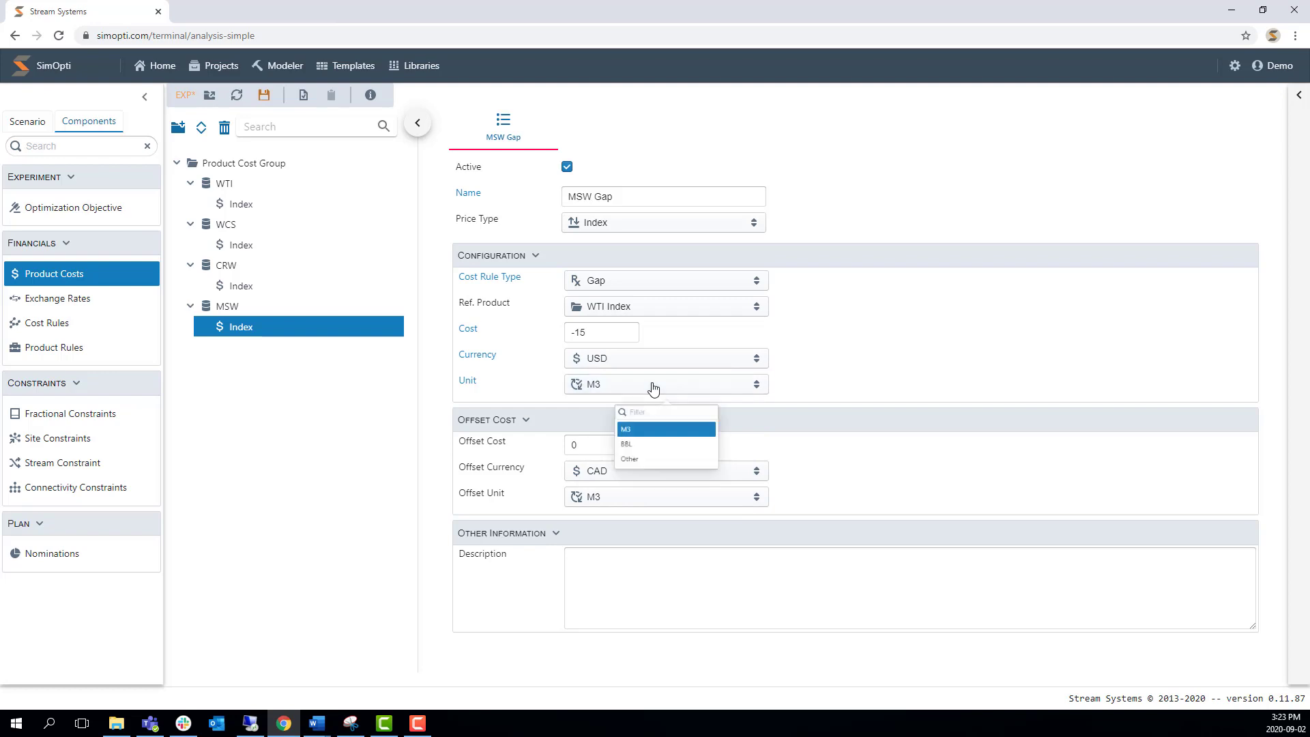
click(626, 459)
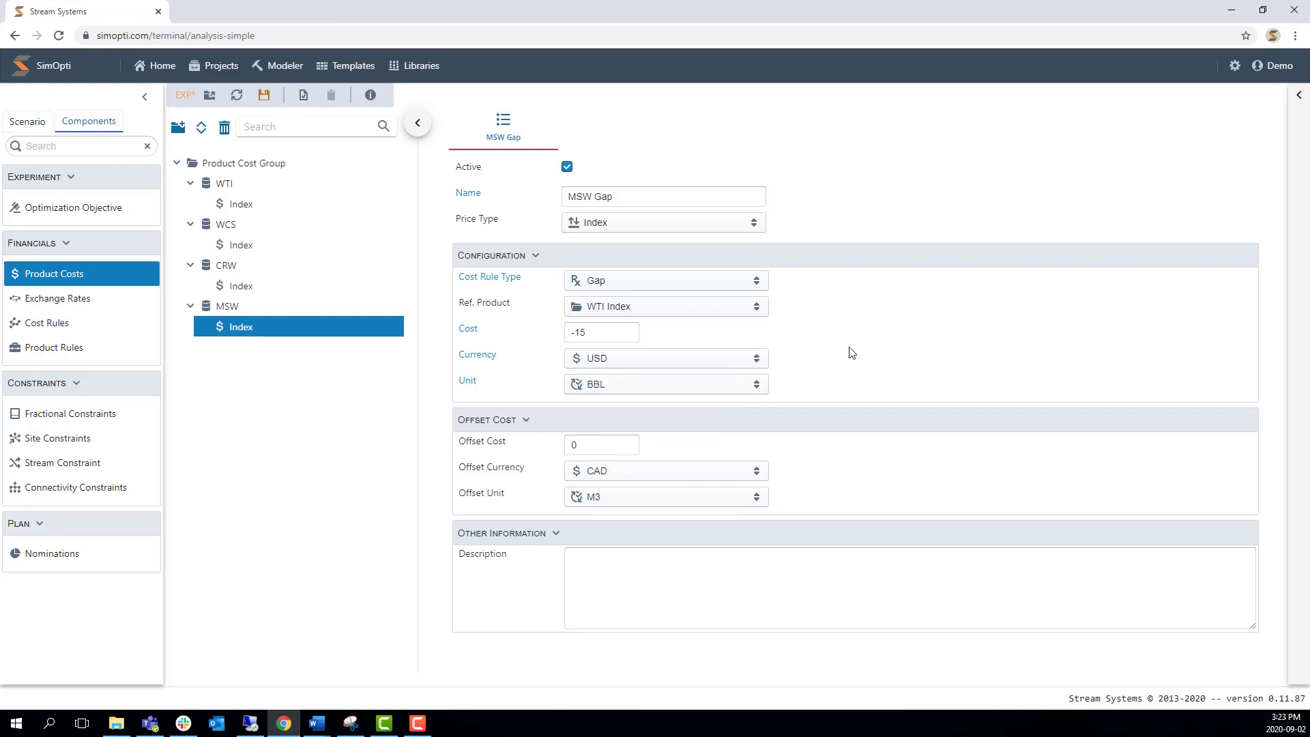
click(265, 96)
Step: Add an exchange rate group to the experiment's financials and name it Exchange Rate Group
click(75, 312)
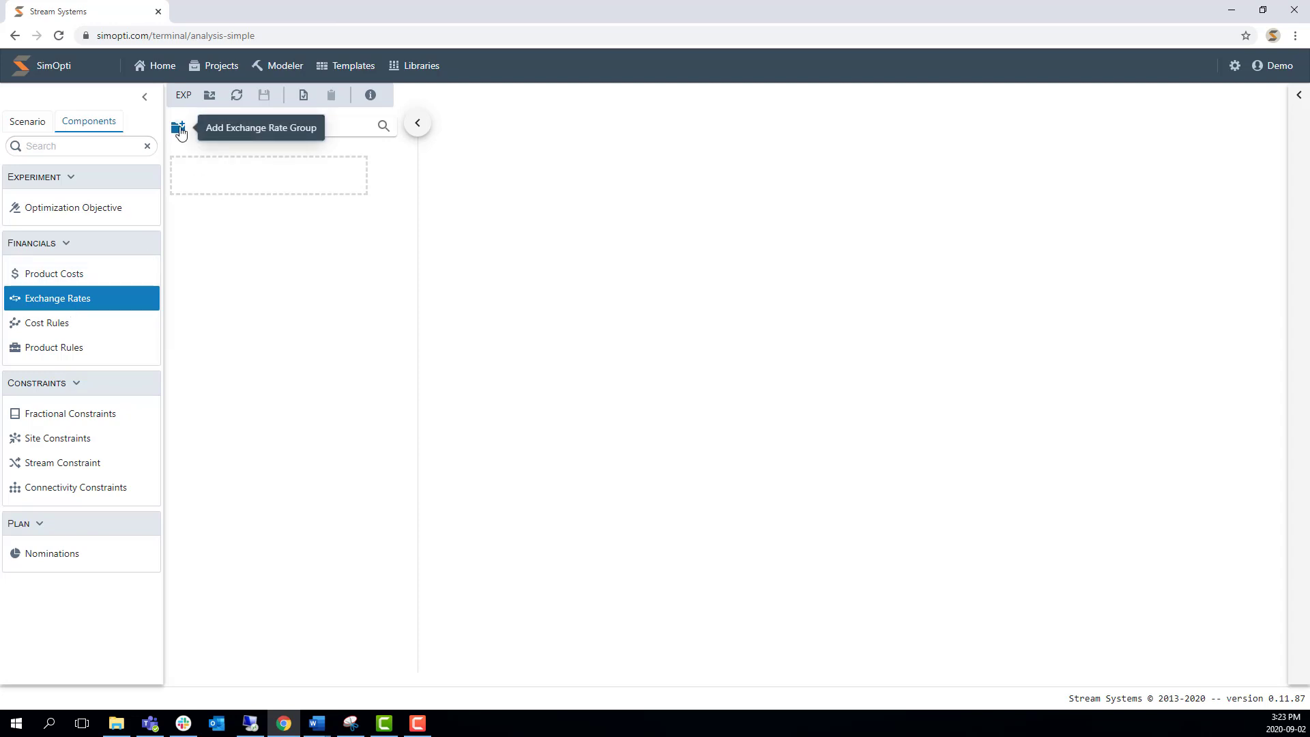
click(179, 130)
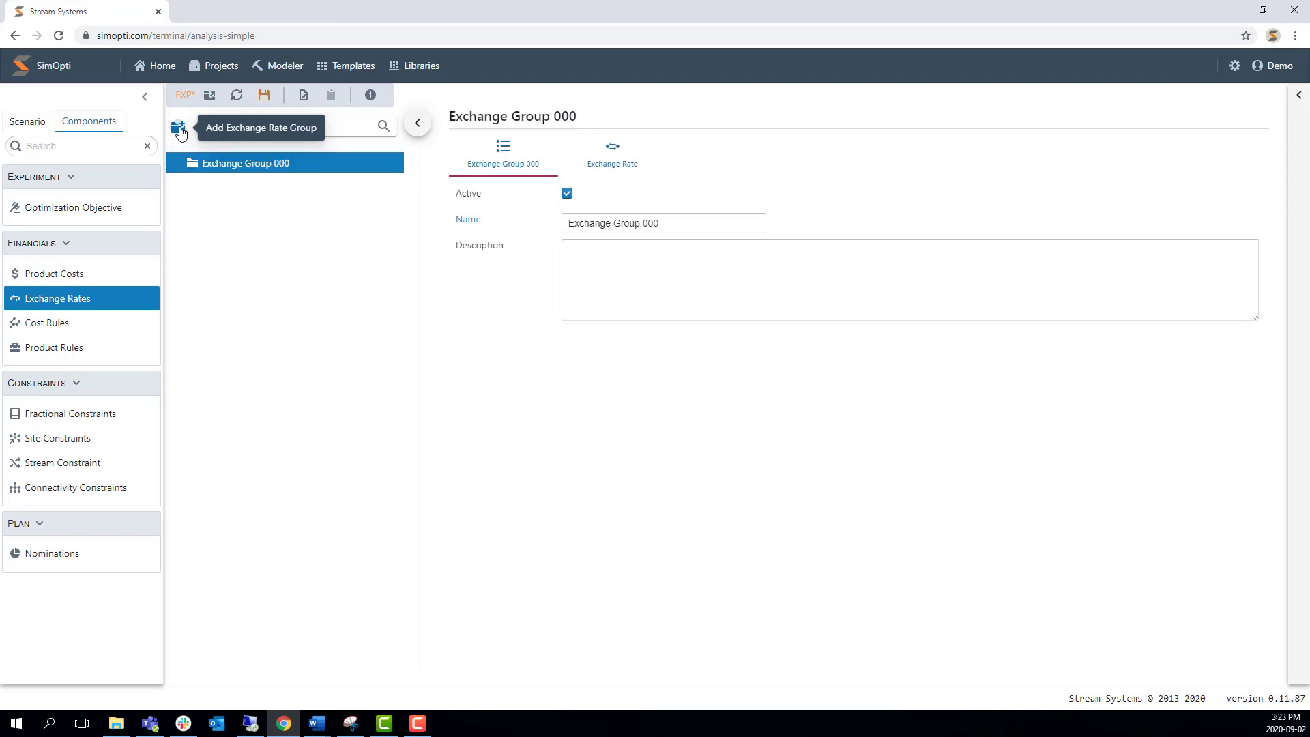
click(691, 220)
key(BackSpace)
key(BackSpace)
key(BackSpace)
key(BackSpace)
key(BackSpace)
key(BackSpace)
key(BackSpace)
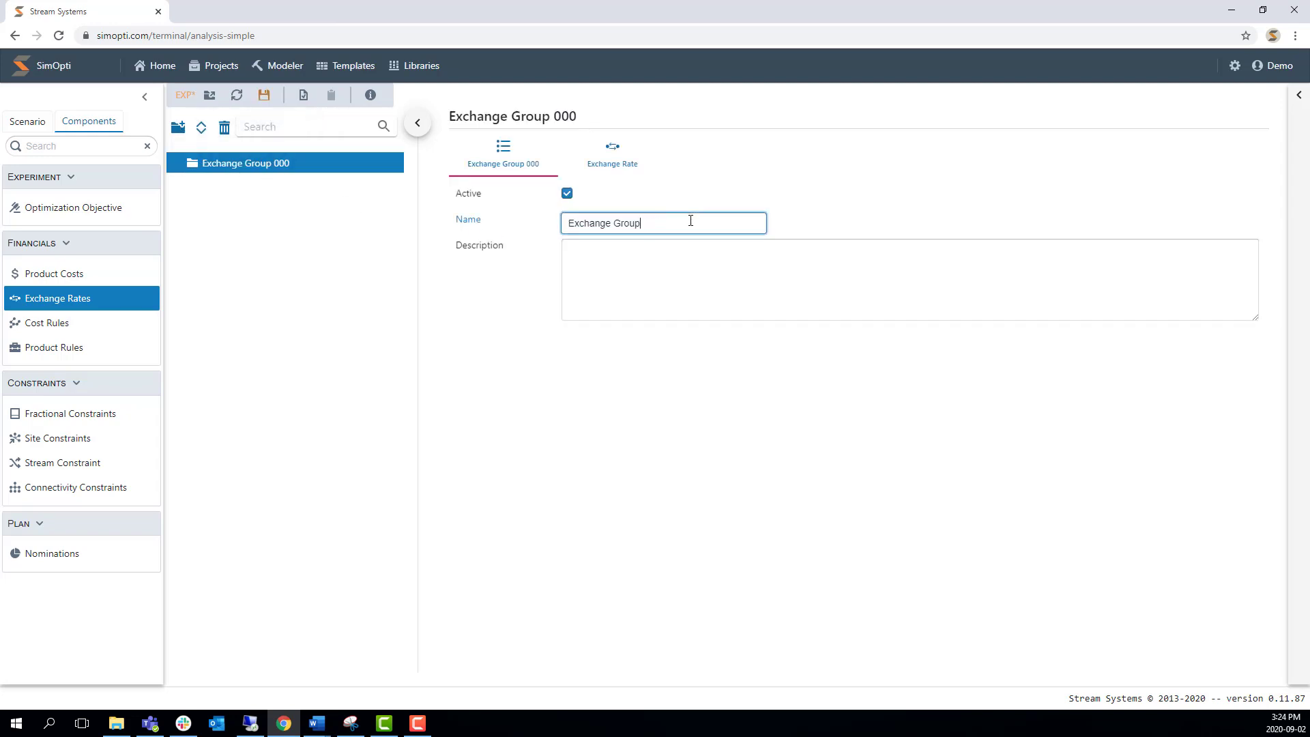
key(BackSpace)
text(Rate Group)
click(681, 277)
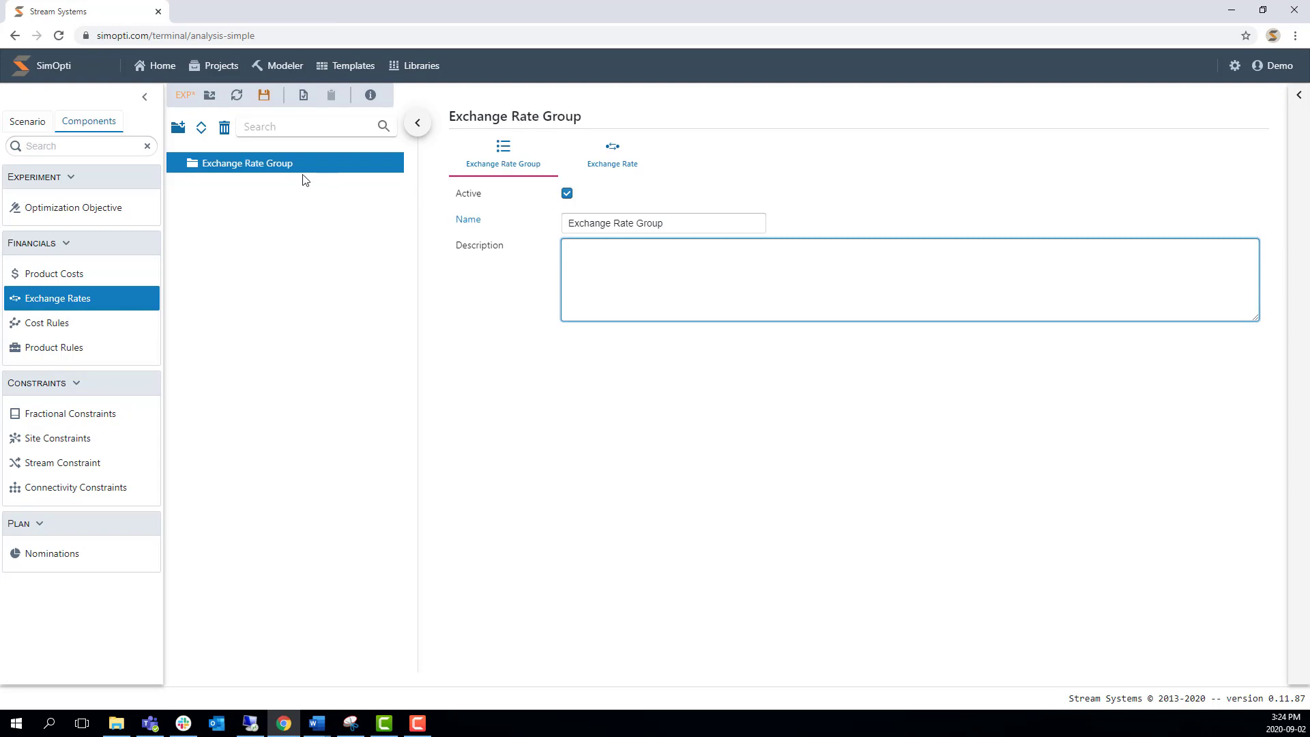
Step: Add an exchange rate to Exchange Rate Group and name it USD to CAD
mouse_move(334, 163)
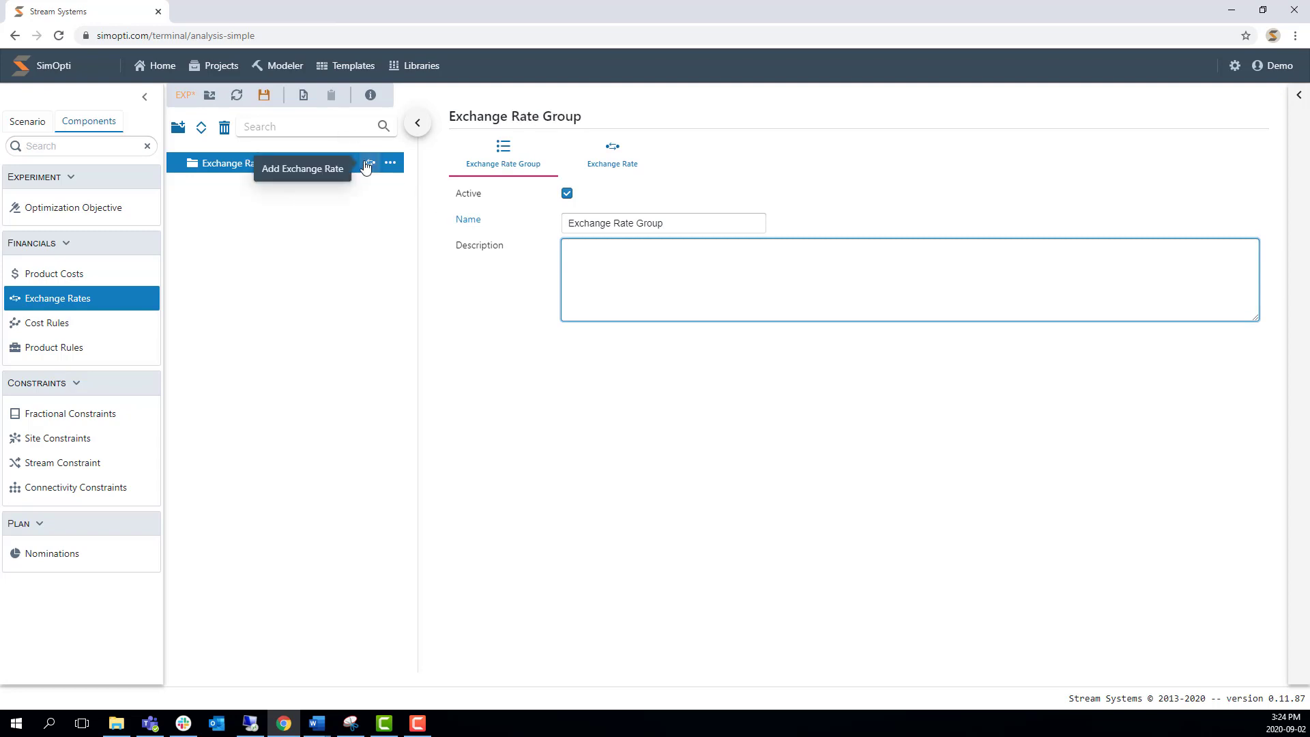
click(369, 164)
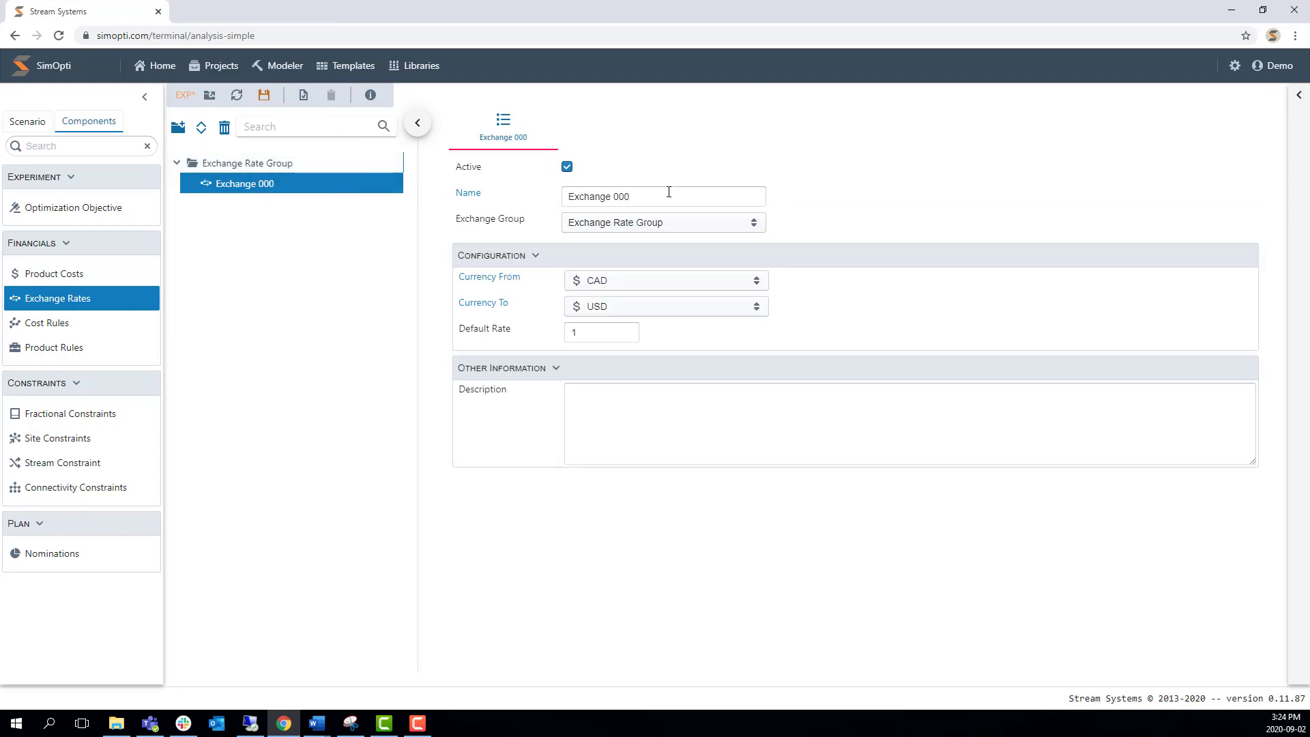
triple_click(648, 192)
text(USD)
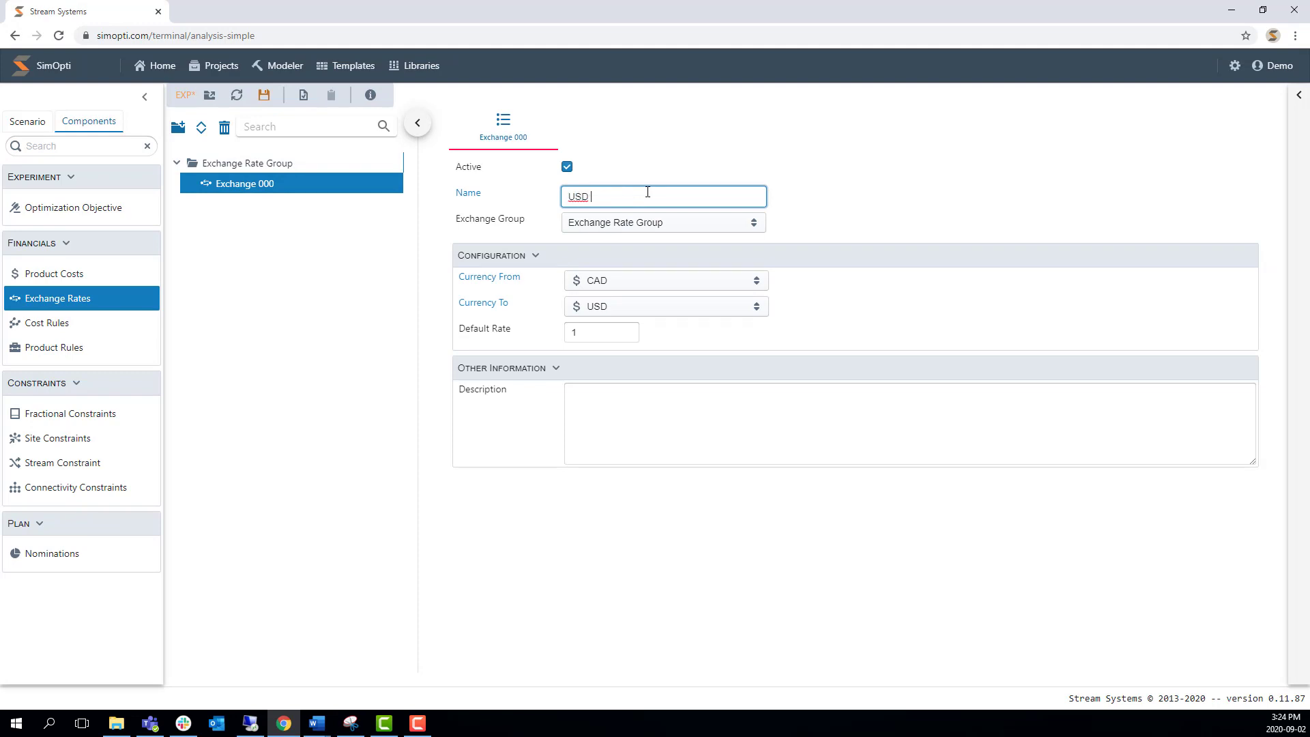
text( to CAD)
click(867, 219)
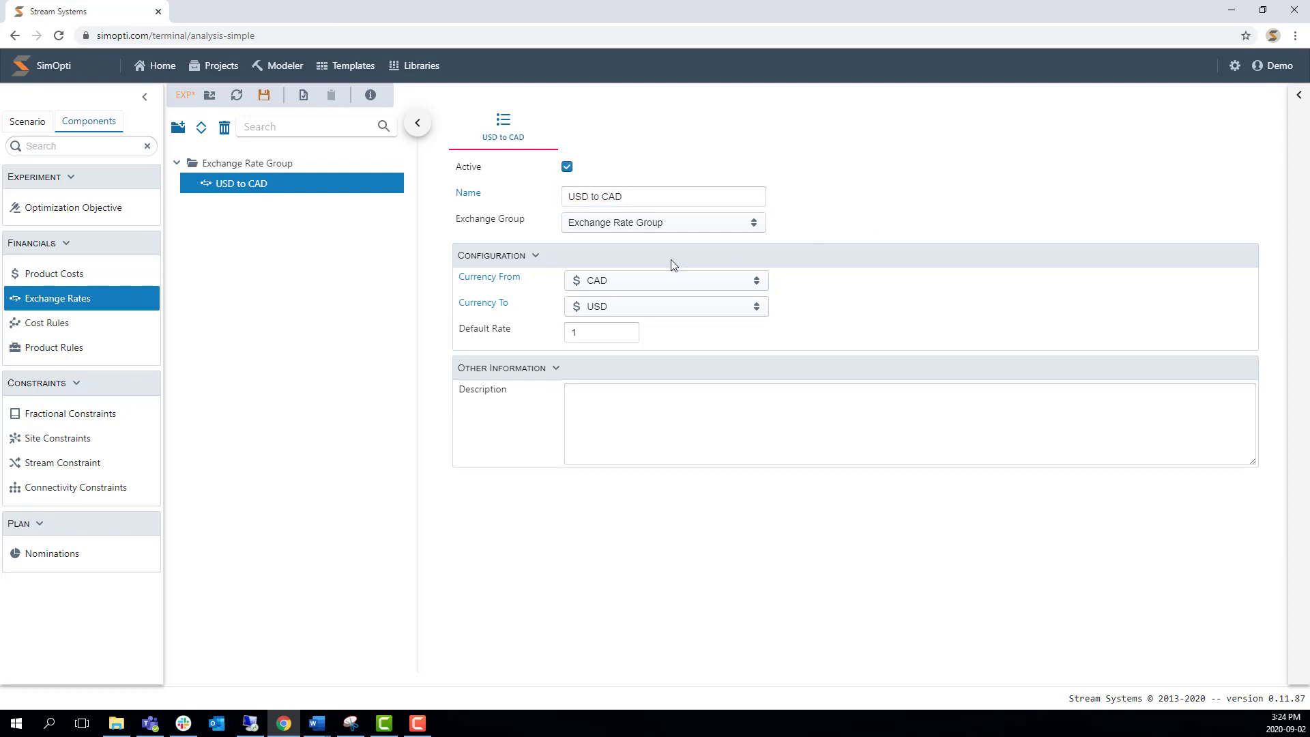
Step: Set the USD to CAD exchange rate to convert from USD to CAD
click(637, 282)
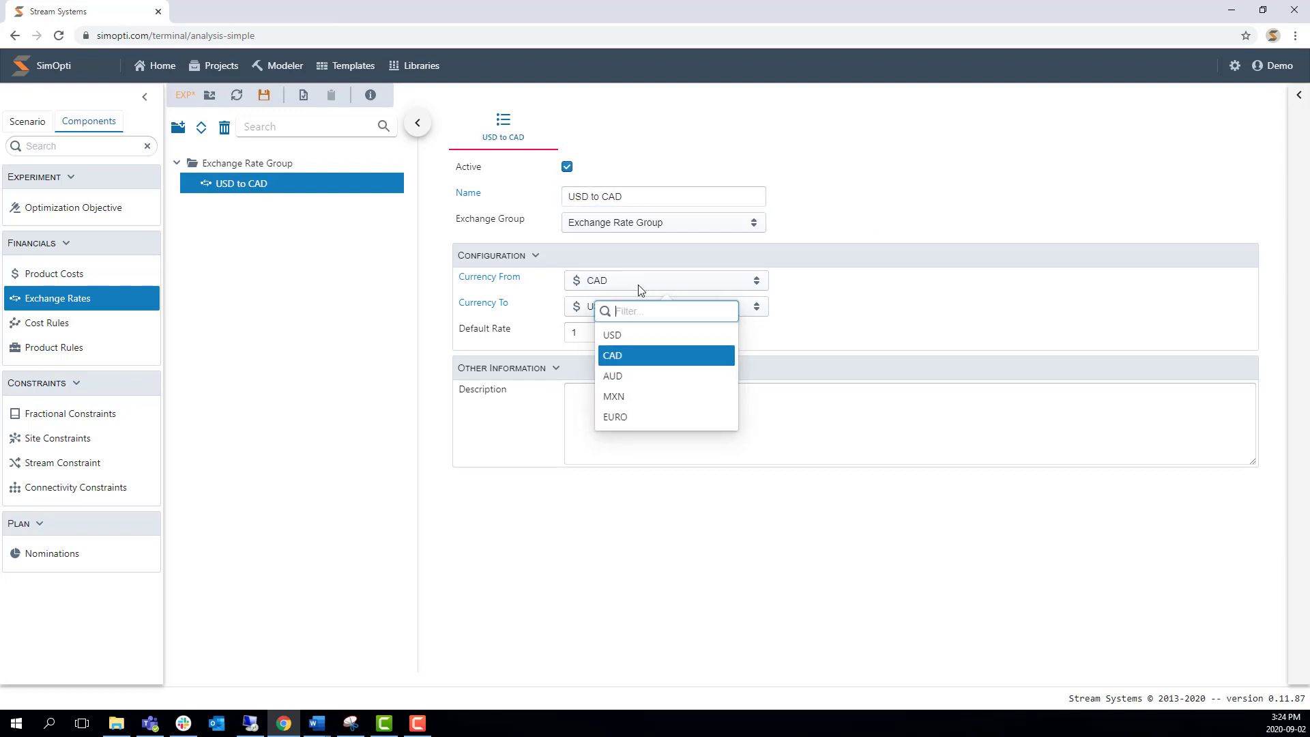
click(622, 337)
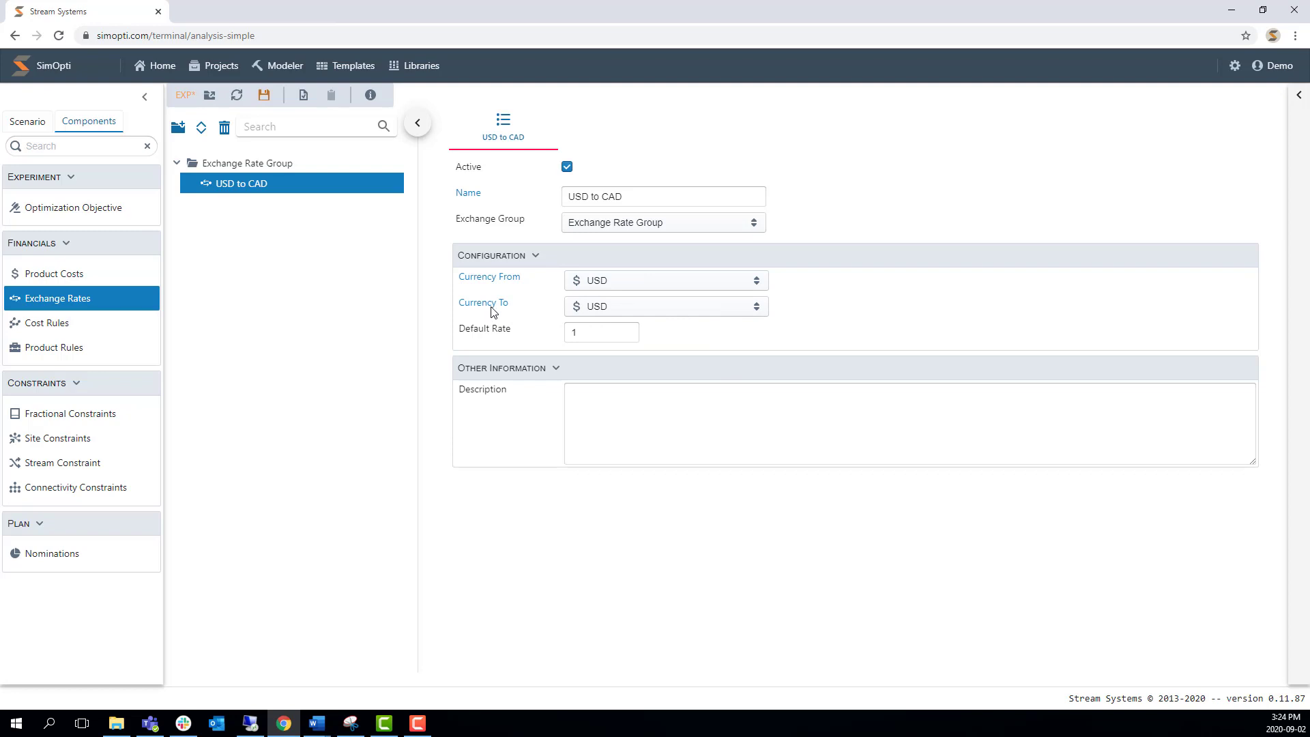
click(604, 311)
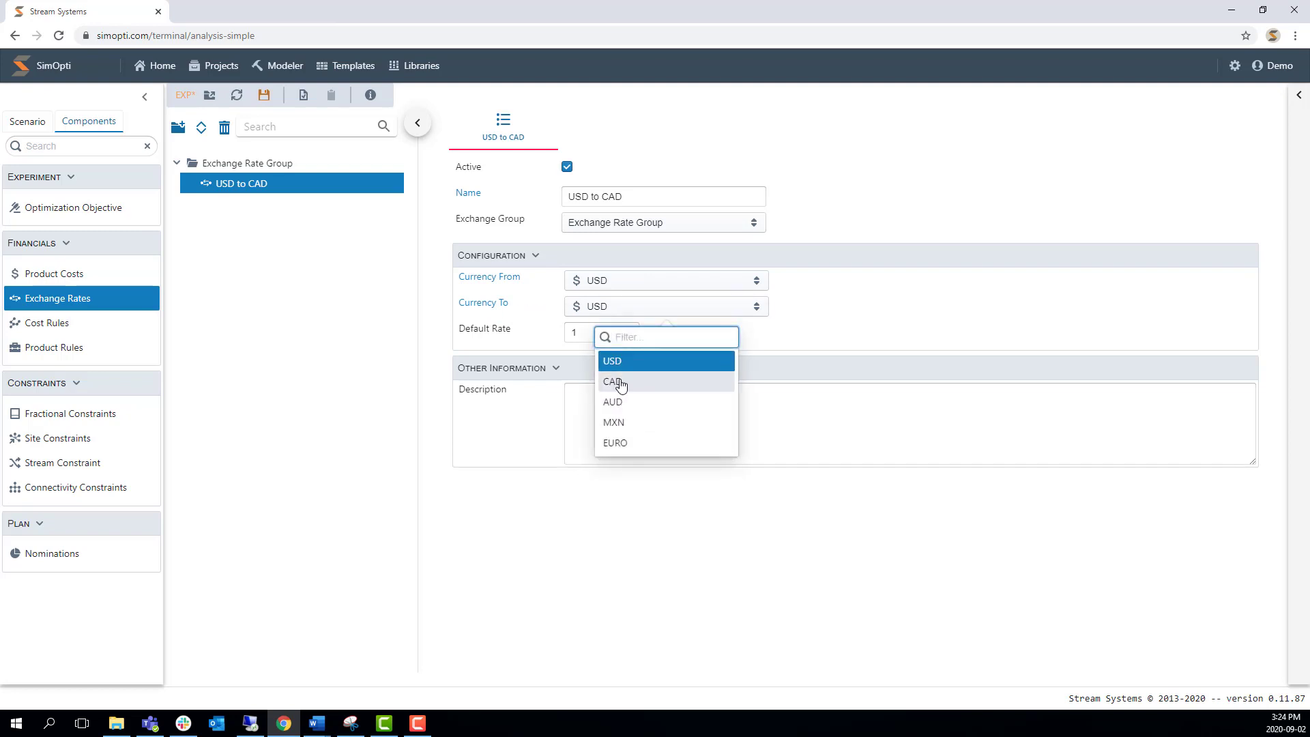
click(617, 383)
Step: Set the default rate of the USD to CAD exchange to 1.3 and save the experiment
double_click(590, 332)
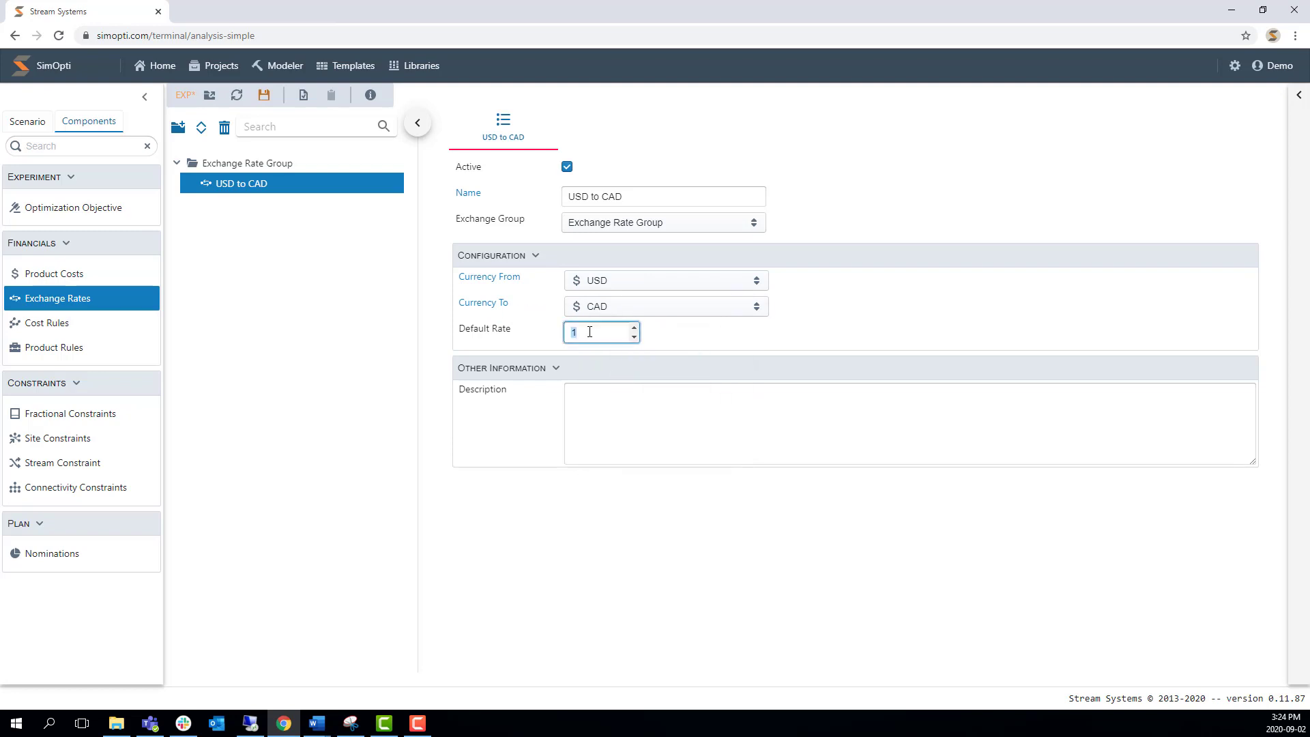
text(1.3)
click(586, 401)
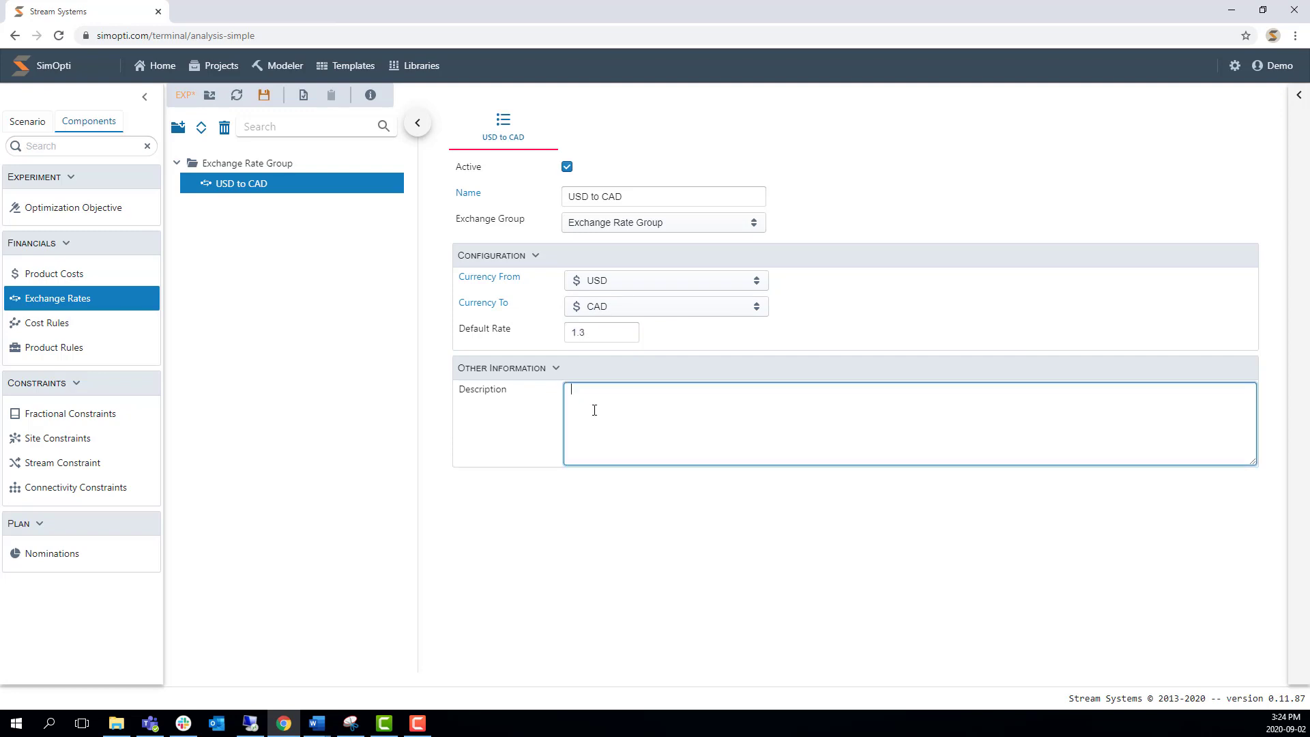
click(265, 96)
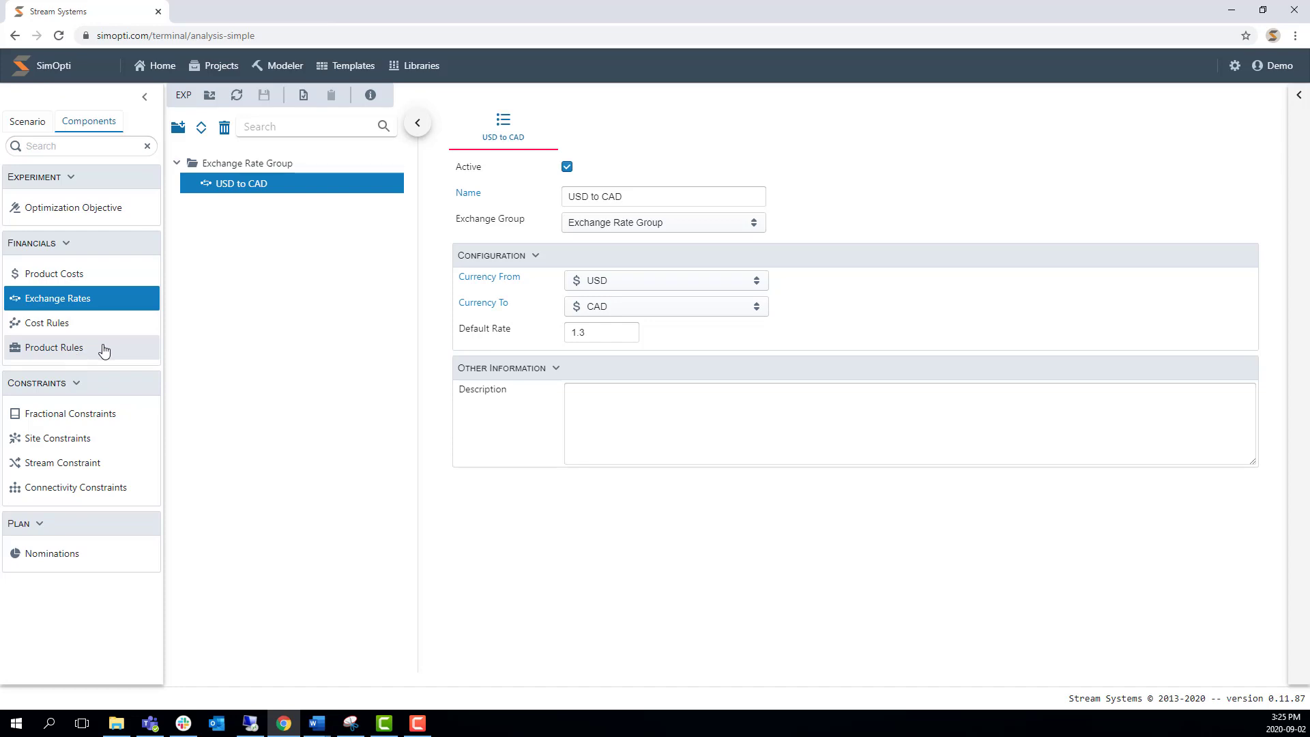
Step: Add a site constraint group to the experiment and name it Site Constraint Group
click(46, 444)
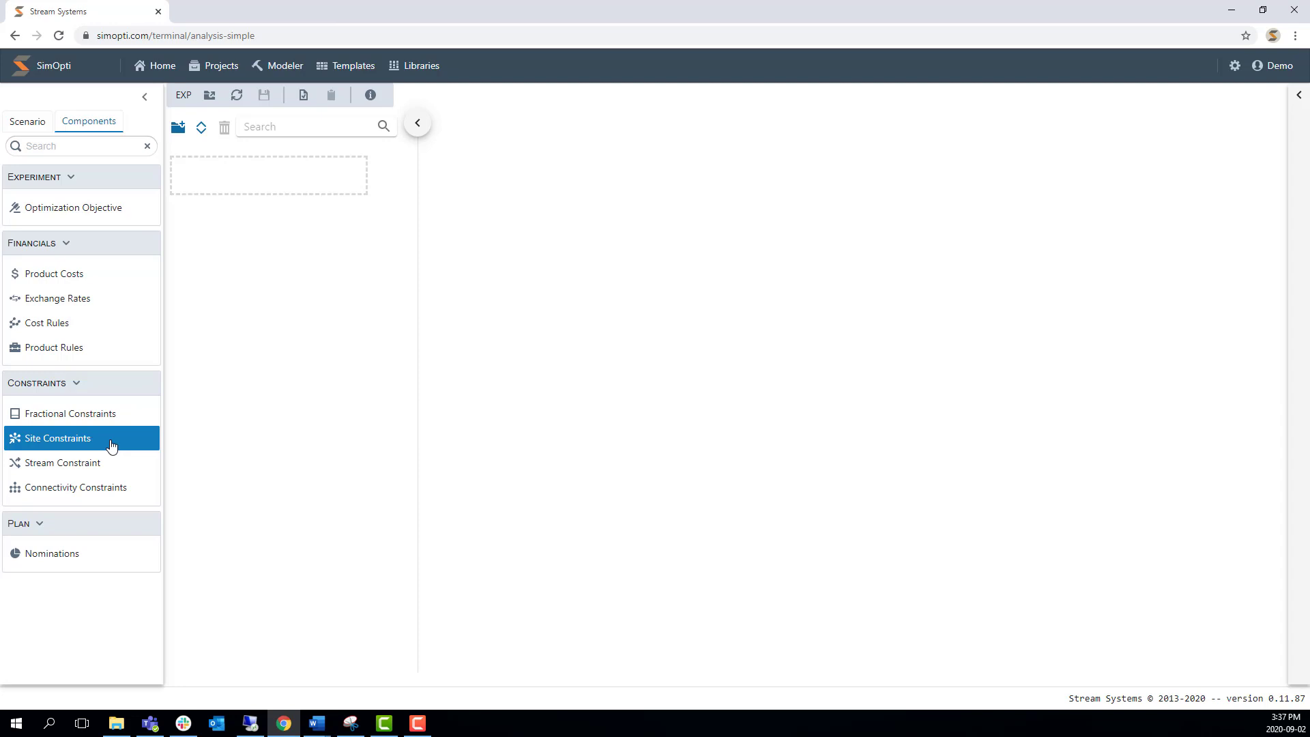
click(183, 131)
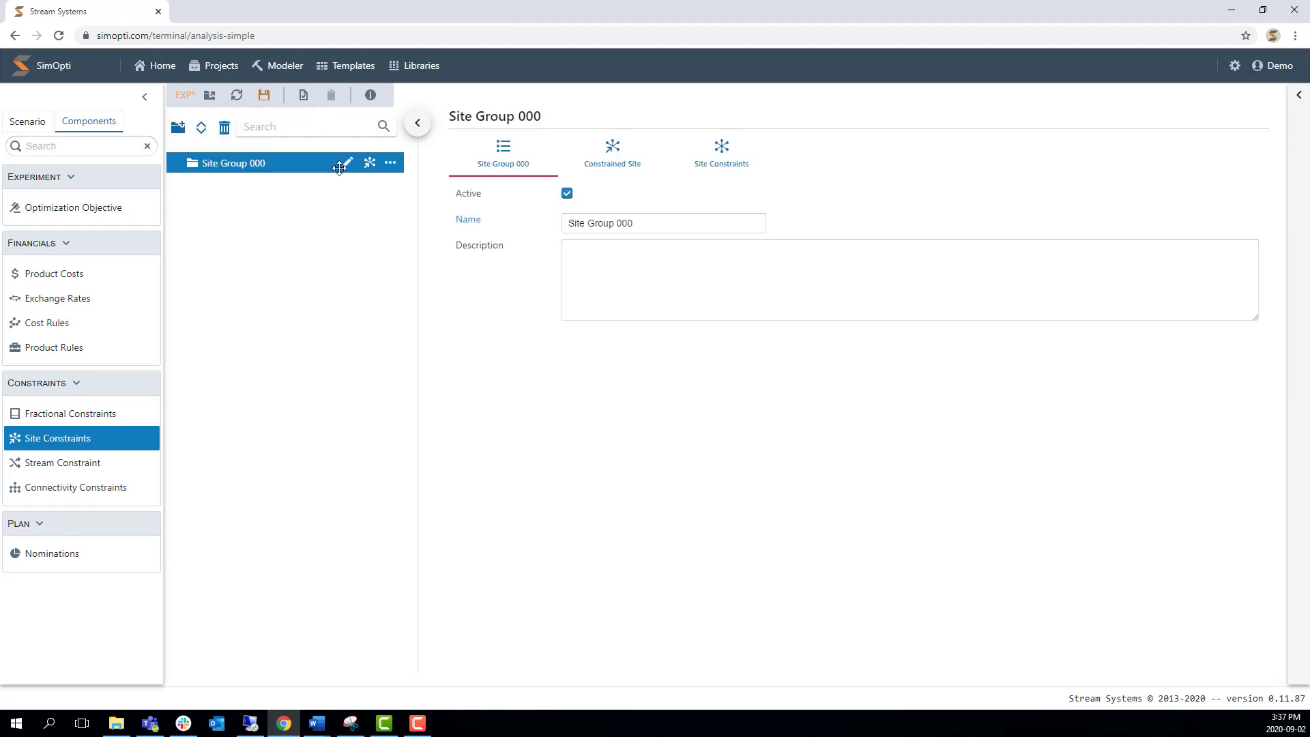
click(347, 164)
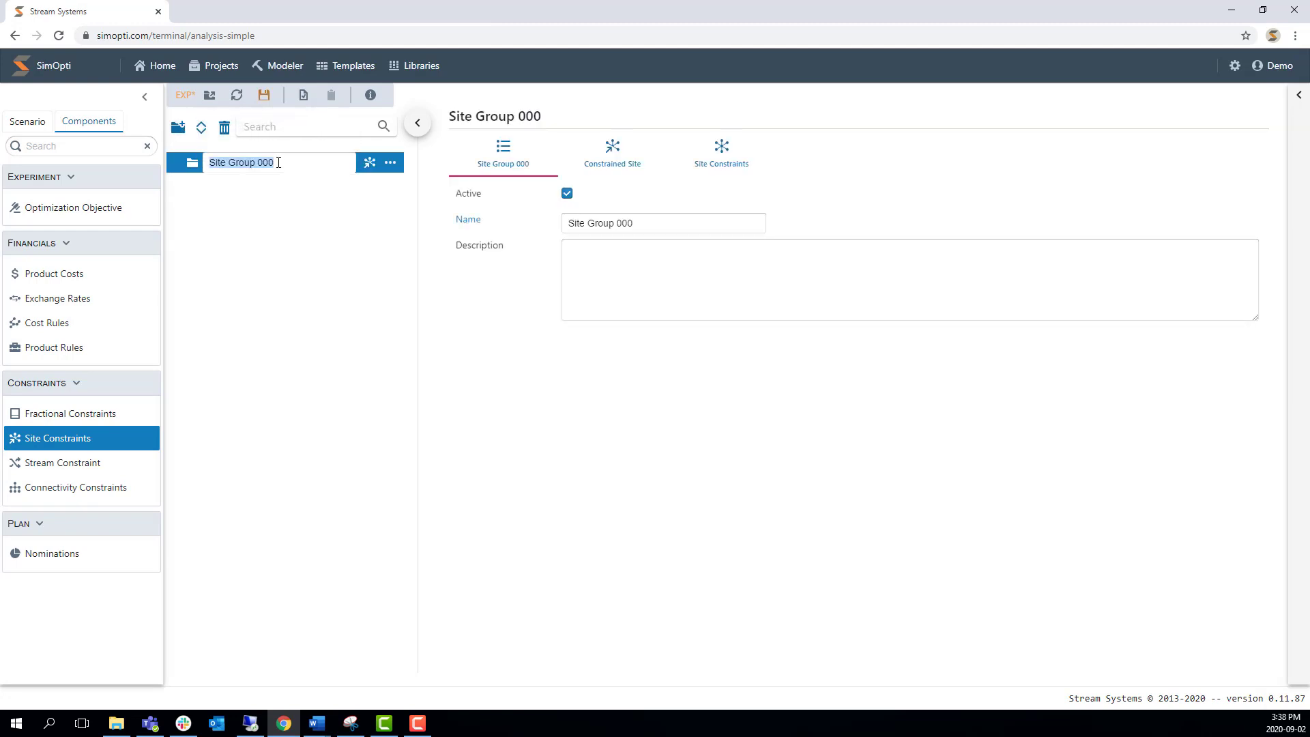
text(Site Constri)
text(ant)
key(BackSpace)
key(BackSpace)
key(BackSpace)
key(BackSpace)
text(aint Group)
key(Return)
Step: Add a constrained site to Site Constraint Group and set its site to Blending Terminal under Blending Company
click(370, 163)
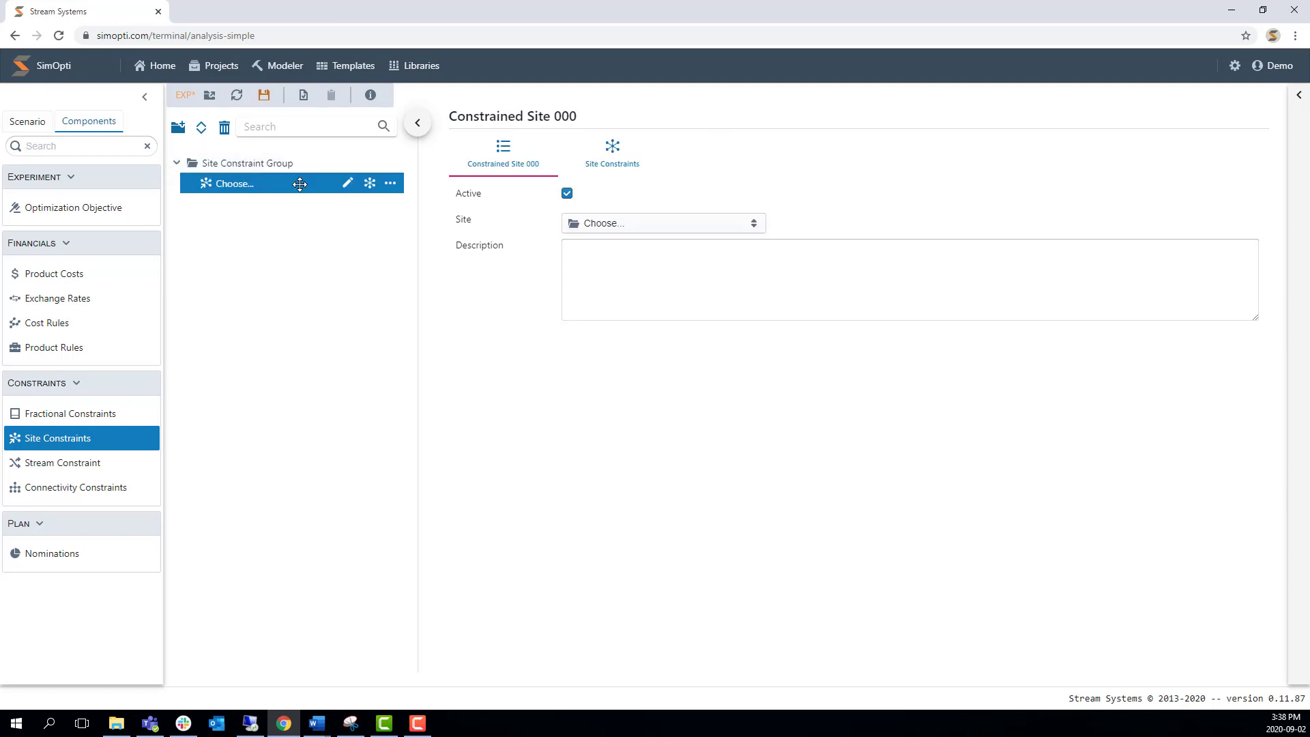
click(751, 223)
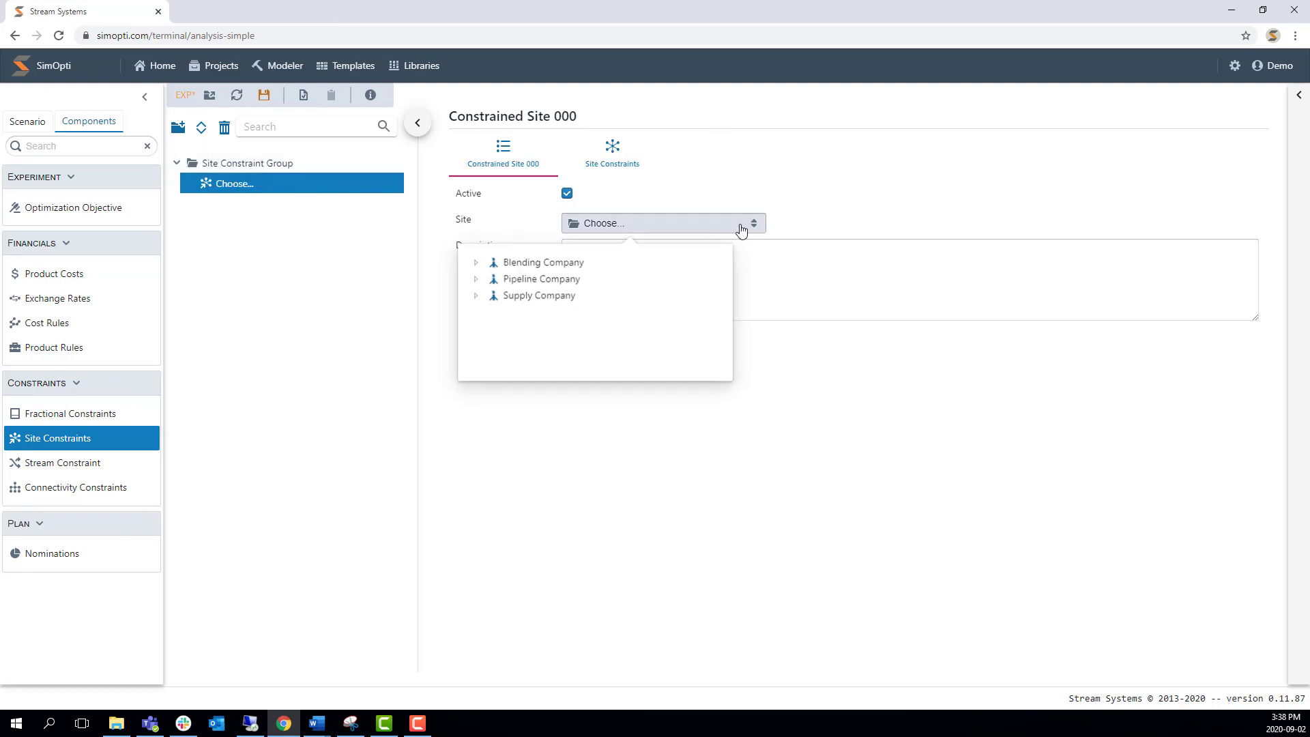
click(477, 262)
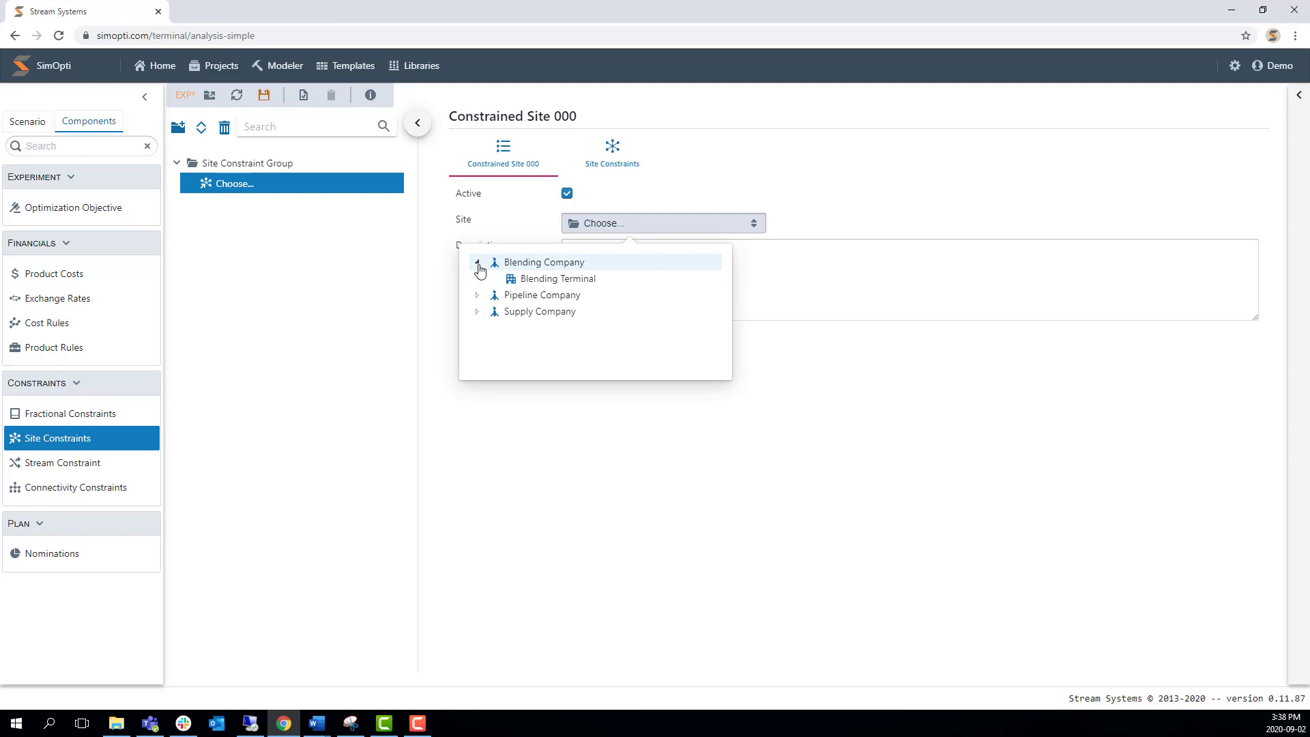
click(568, 285)
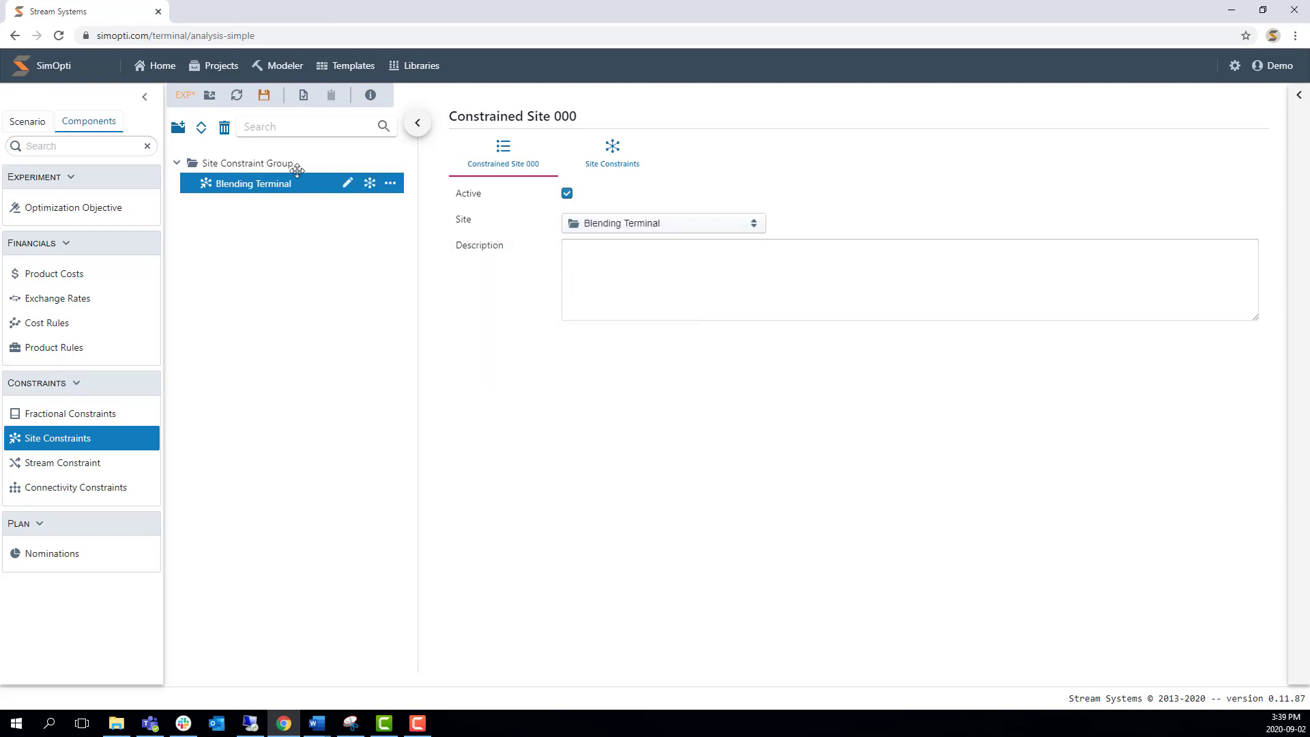
Step: Add a site constraint to Blending Terminal and name it Max Flow Rate
click(369, 186)
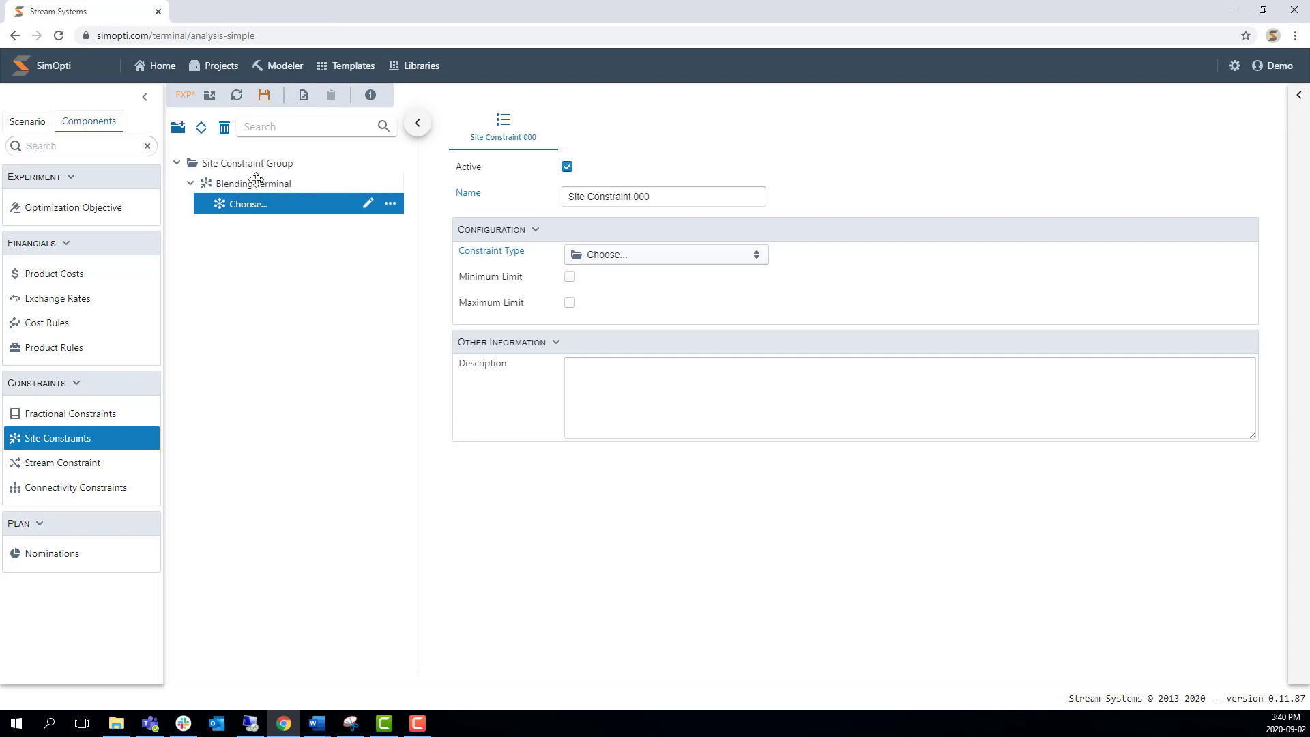
triple_click(648, 191)
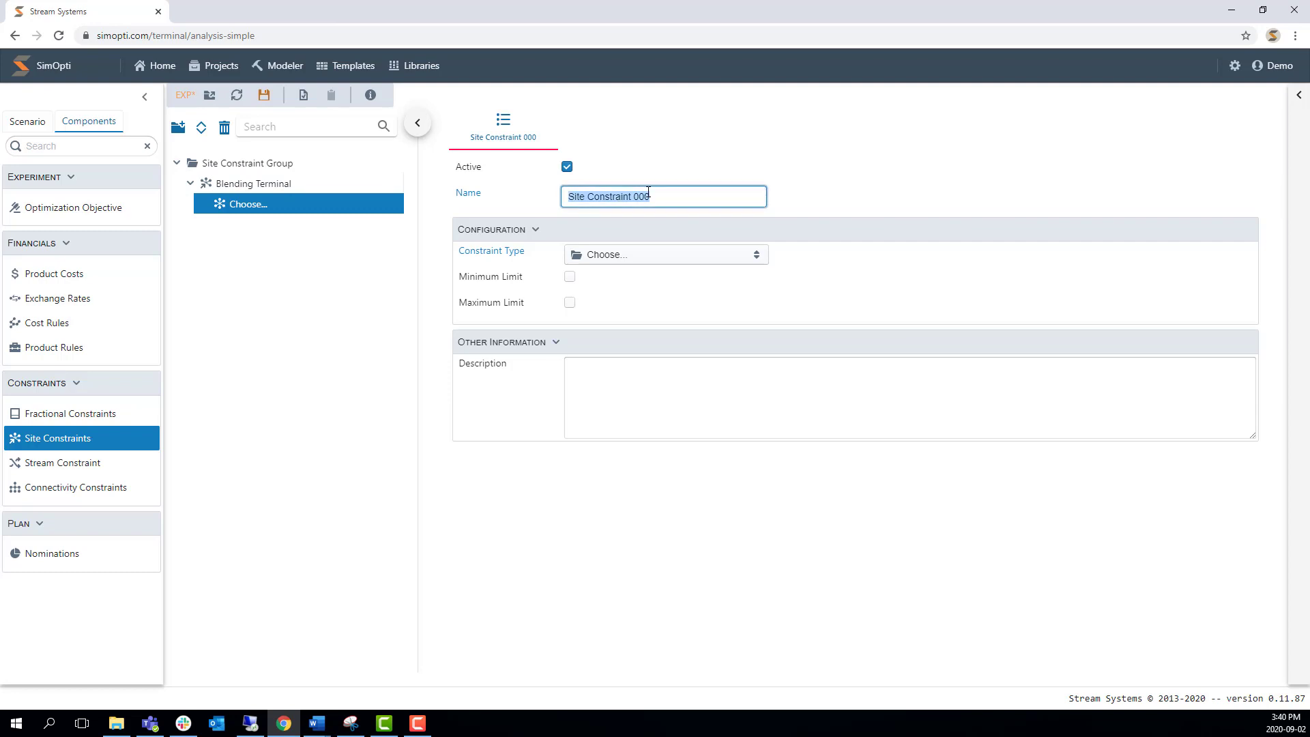
text(Max Flow Rate)
click(687, 275)
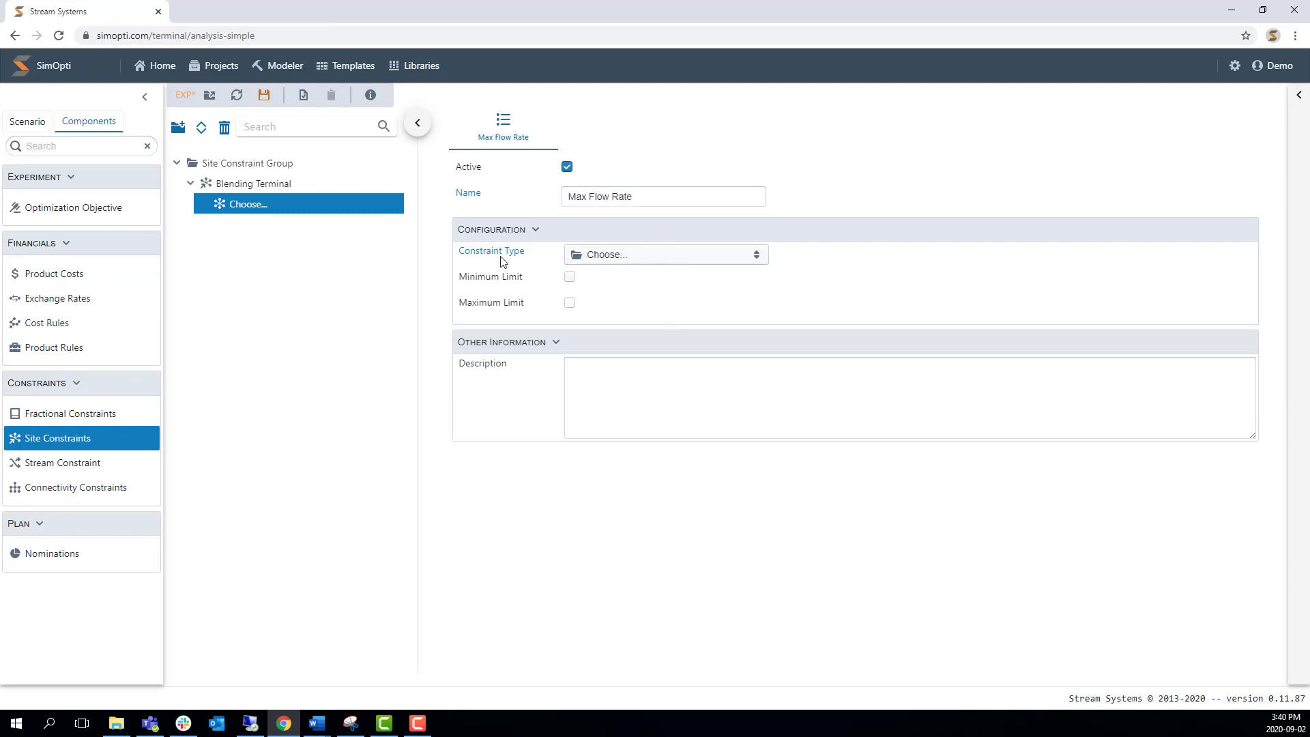
Step: Make Max Flow Rate a Flow constraint with a maximum limit of 1500 and save the experiment
click(665, 262)
click(480, 295)
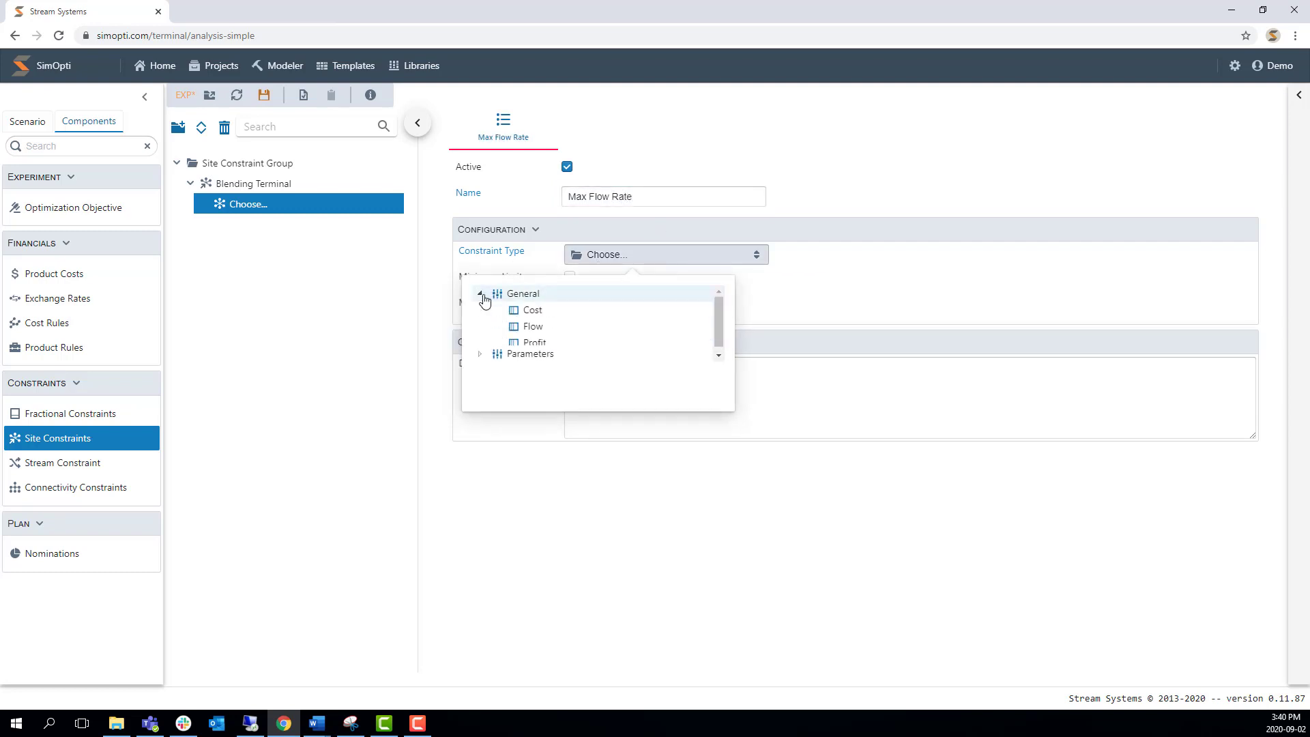
click(537, 328)
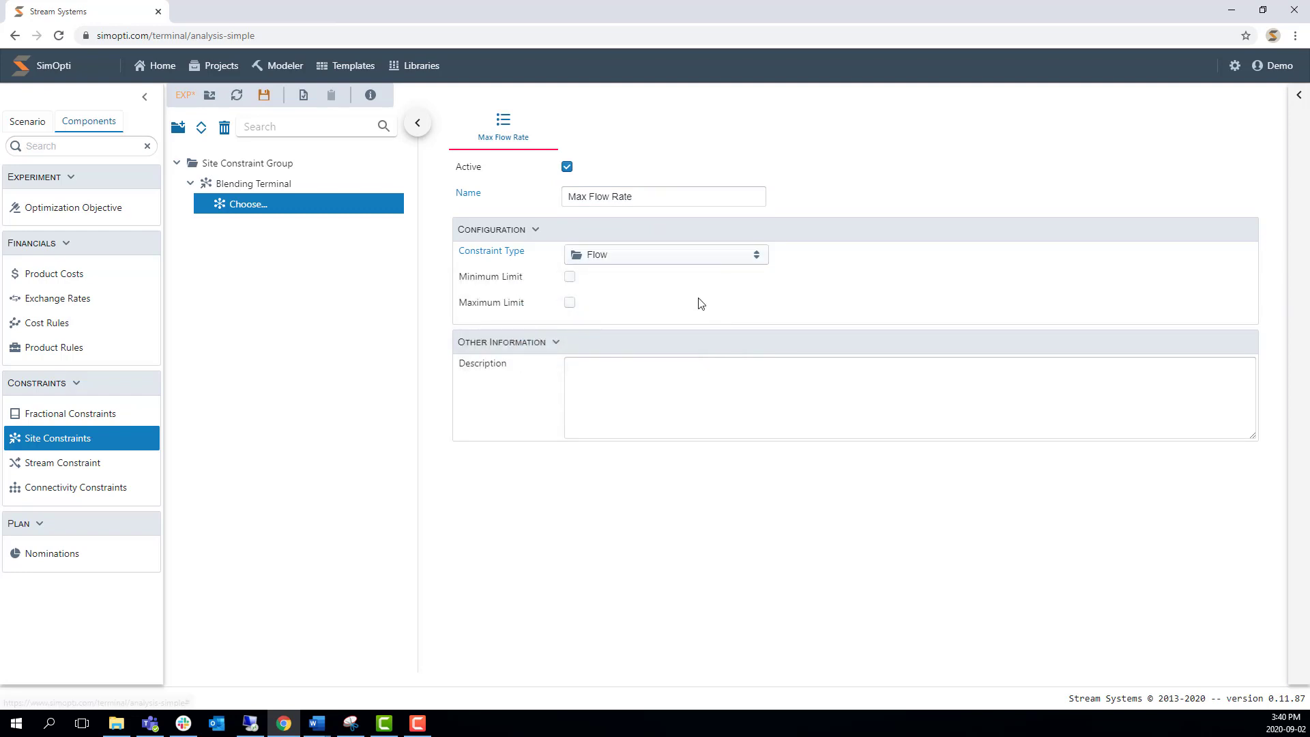
click(571, 305)
click(595, 325)
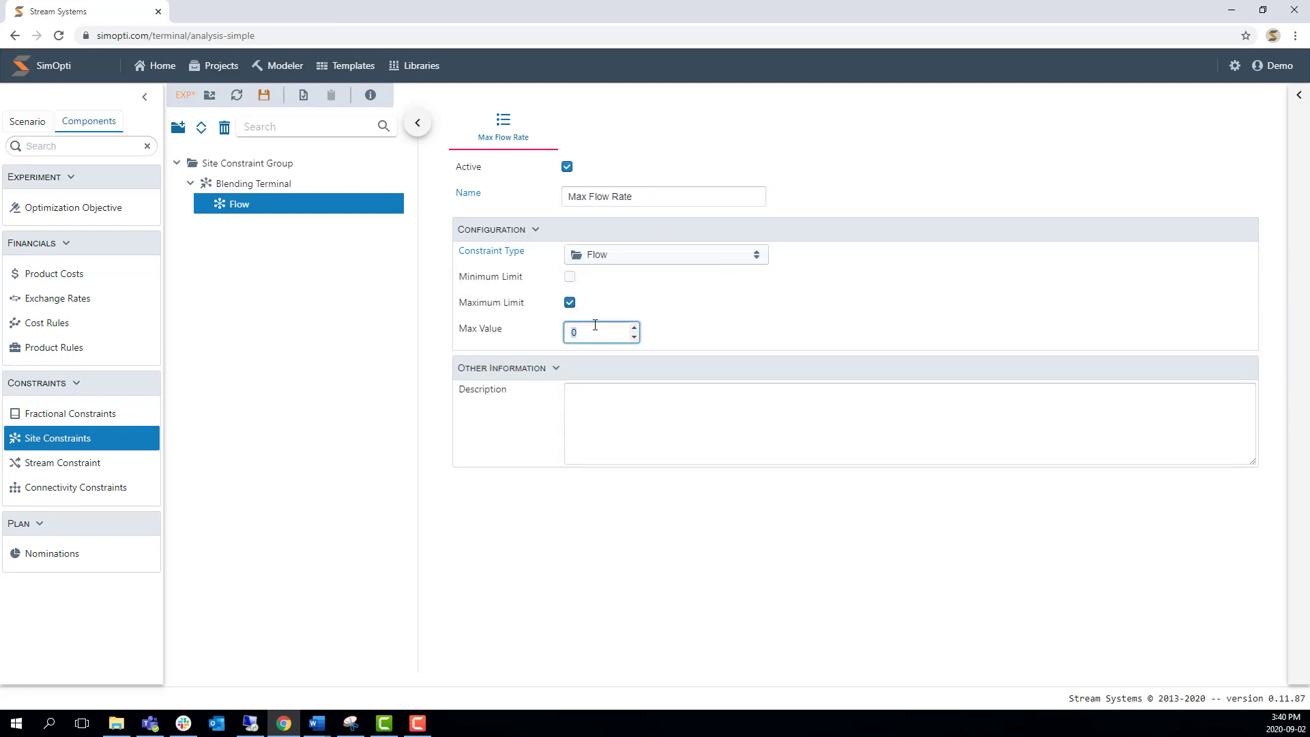
text(1500)
click(597, 395)
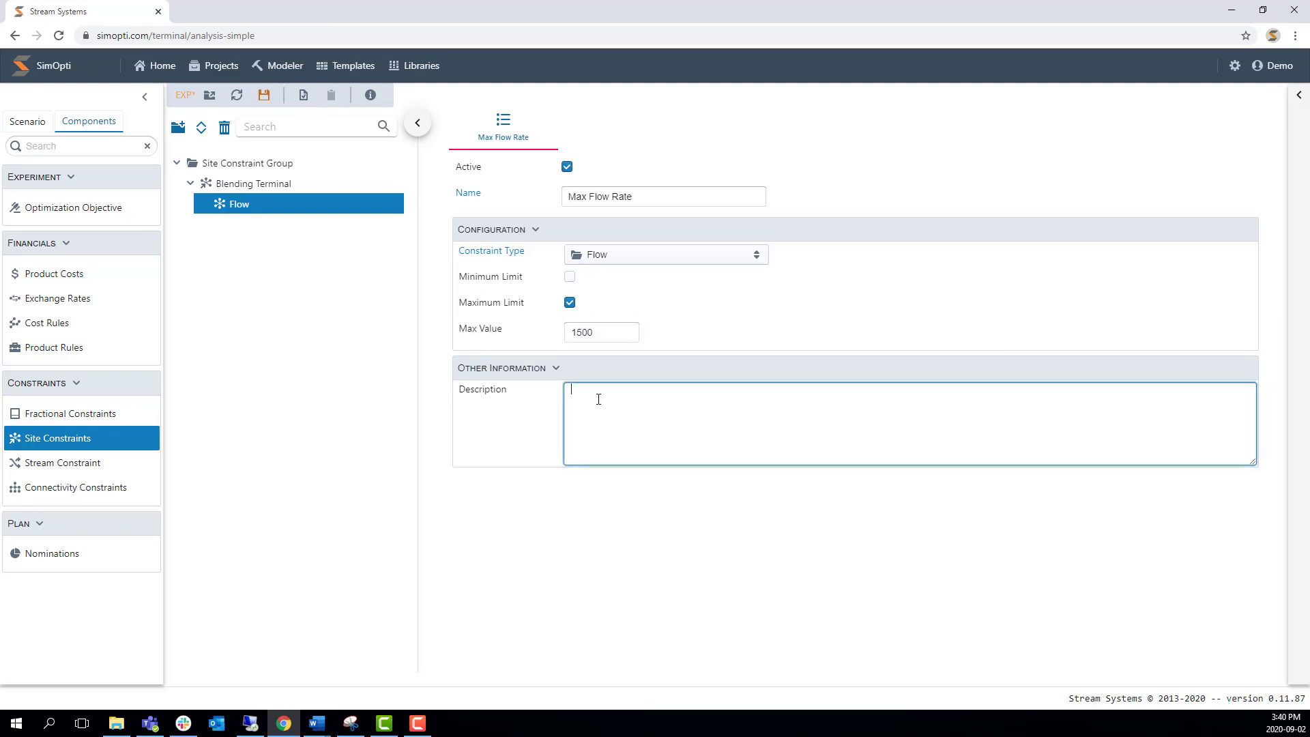
click(679, 321)
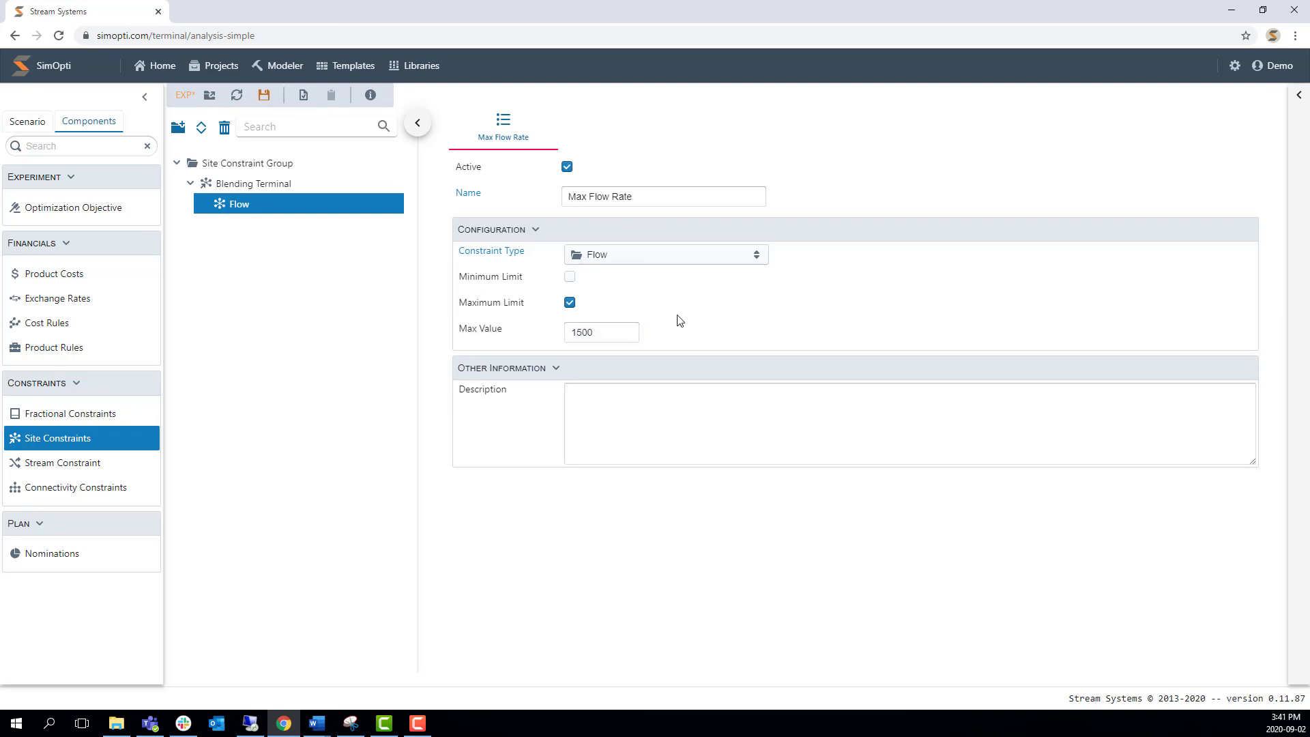
click(265, 98)
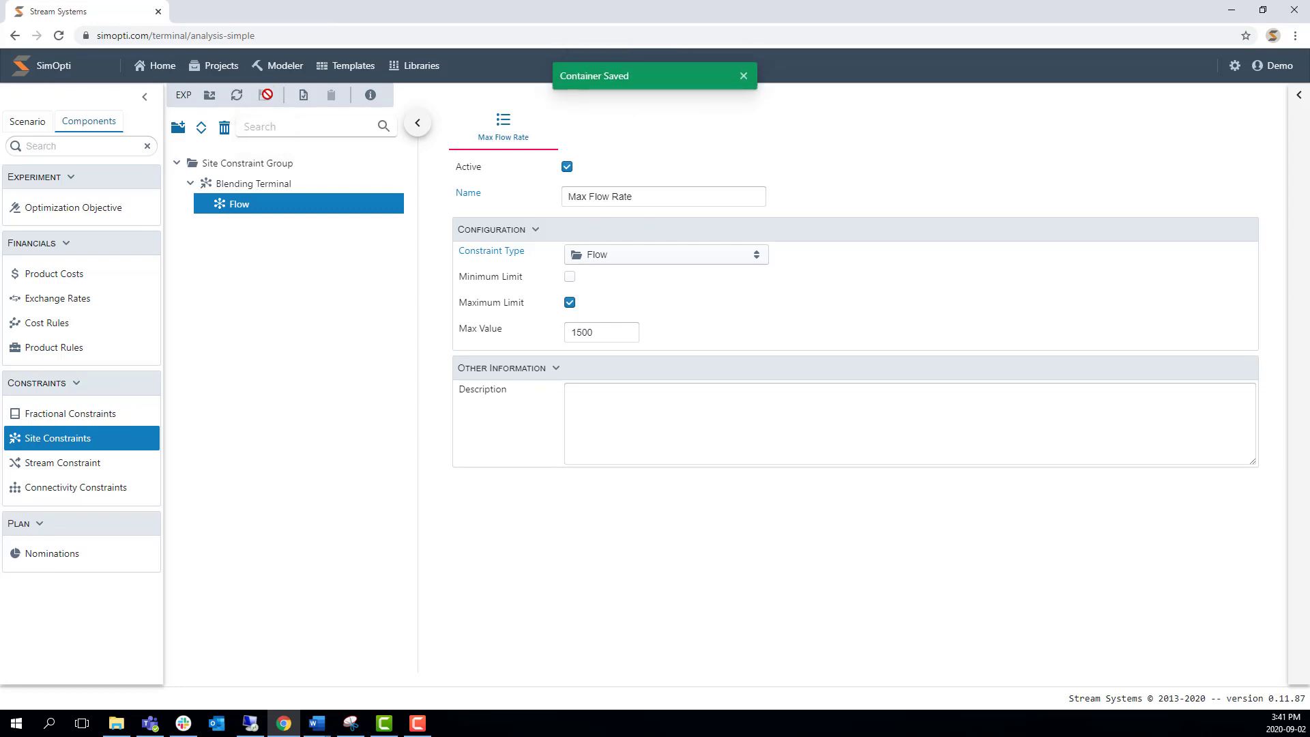
Step: Add a stream constraint group to the experiment and name it Stream Constraint Group
click(54, 465)
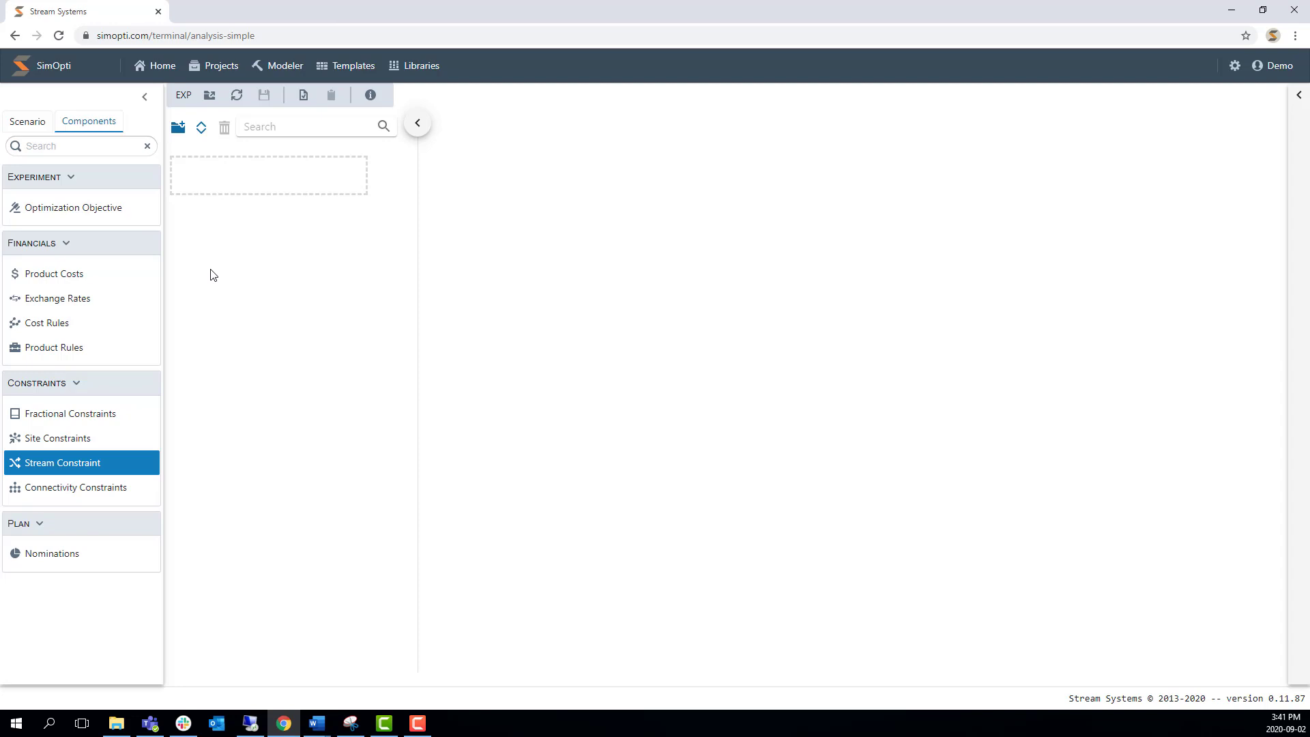
click(179, 130)
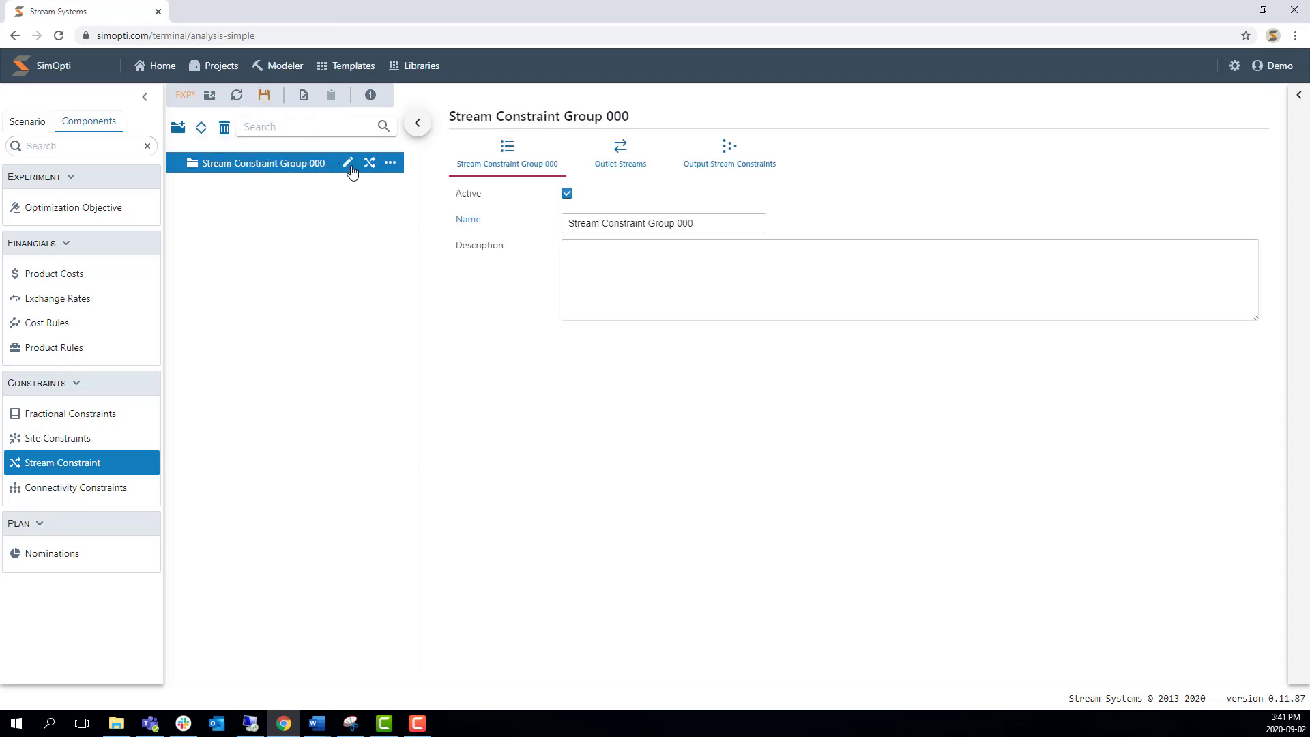
click(348, 163)
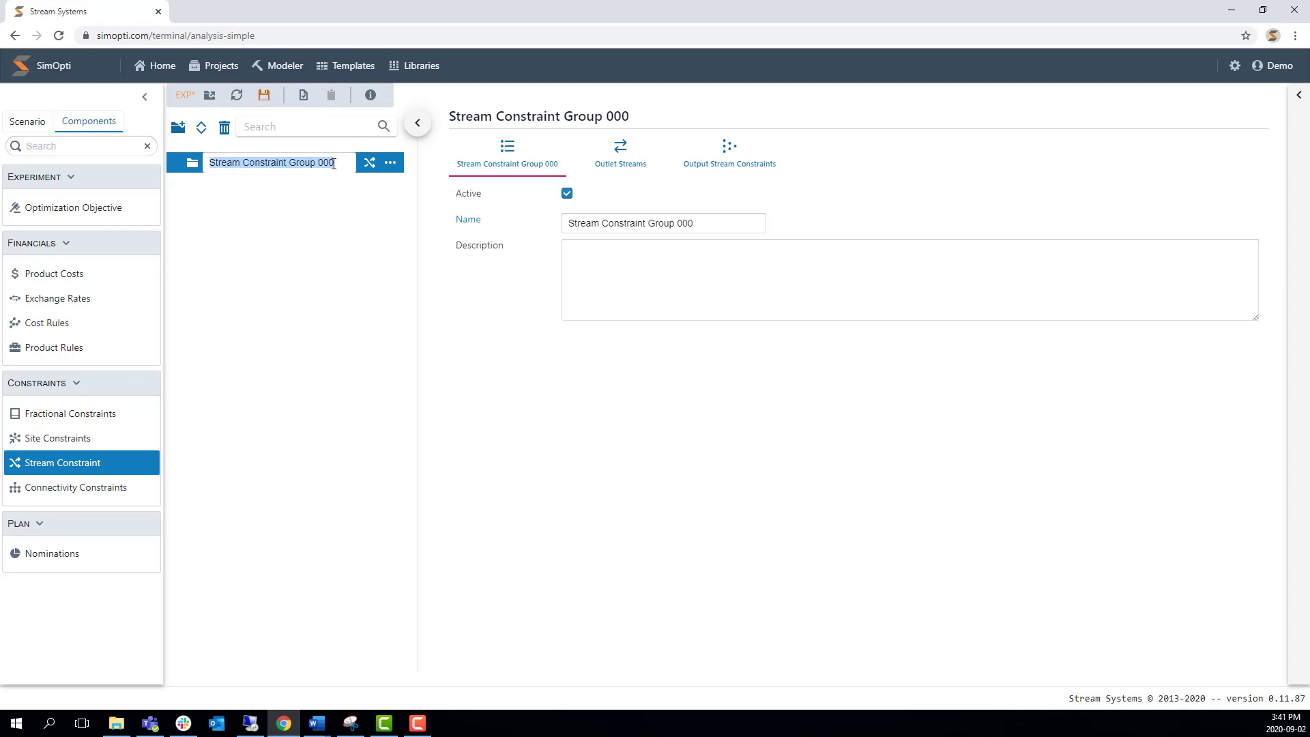
click(337, 164)
key(BackSpace)
key(BackSpace)
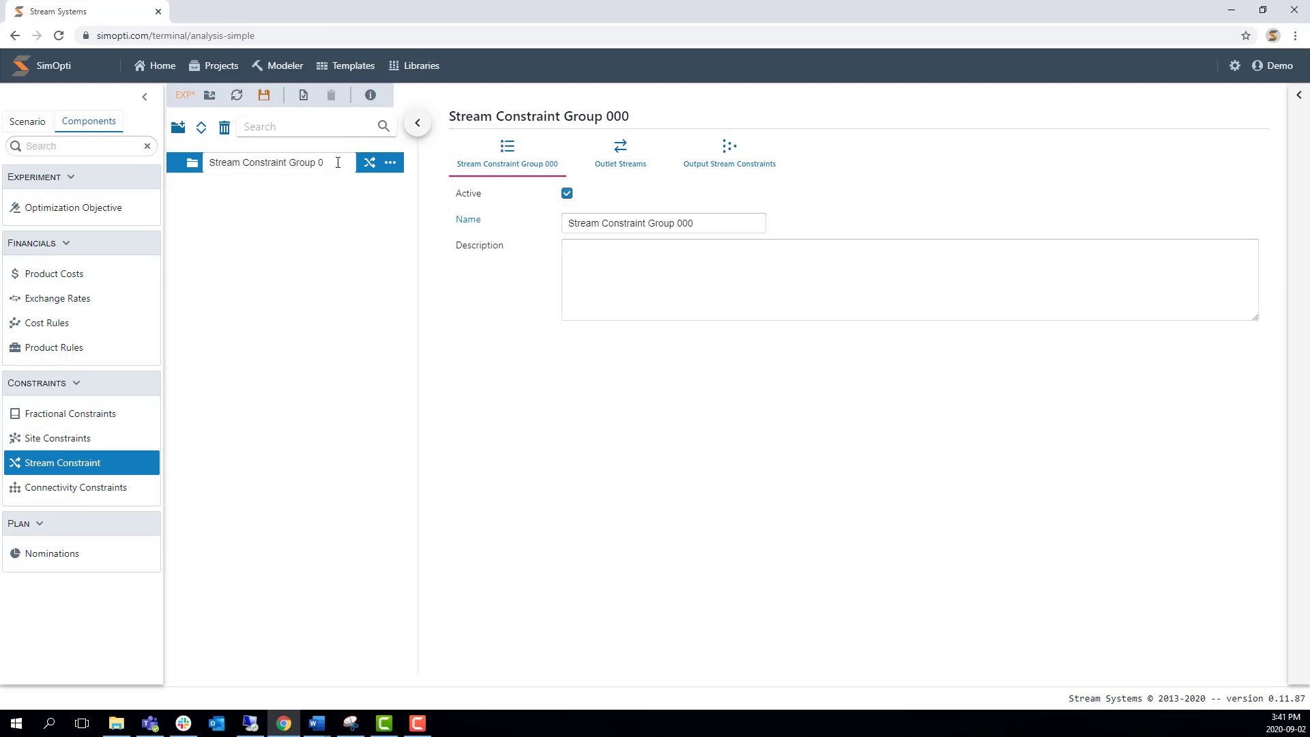
click(314, 219)
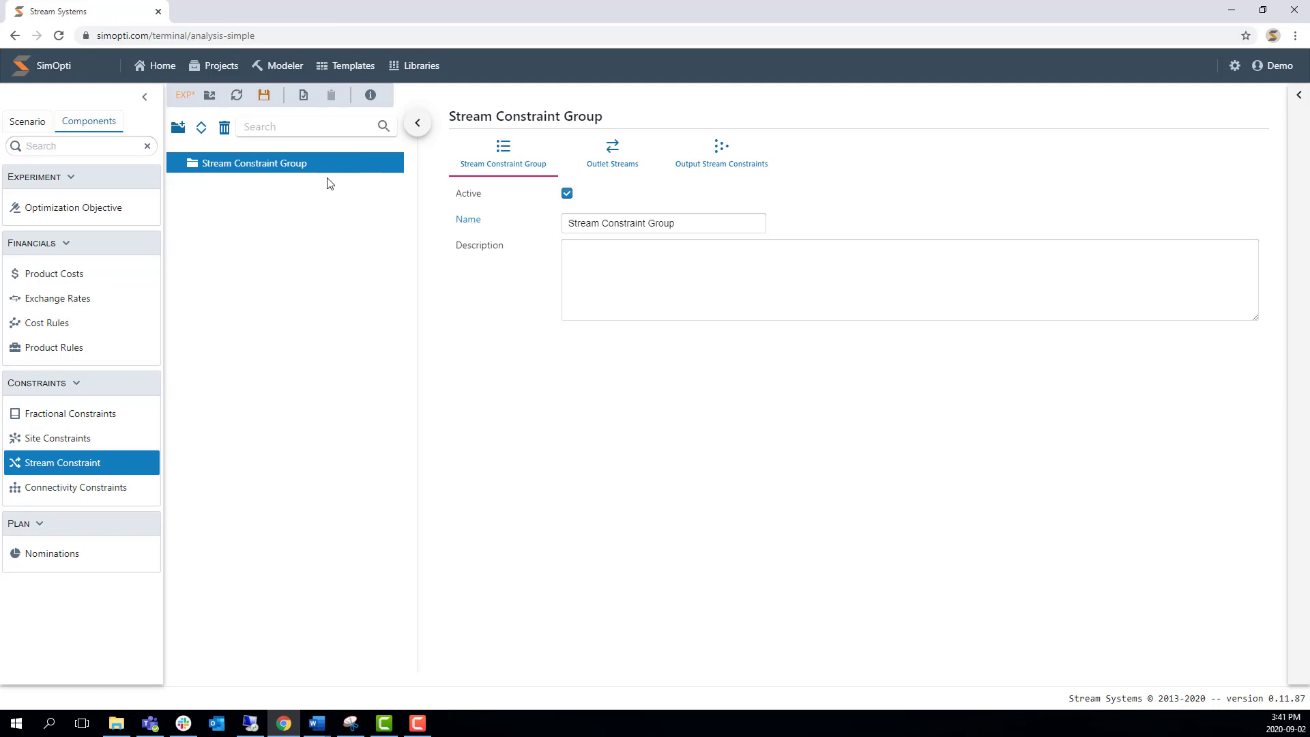
Step: Add an outlet stream to Stream Constraint Group, assign it to Stream Out and name it Outlet Stream
mouse_move(348, 165)
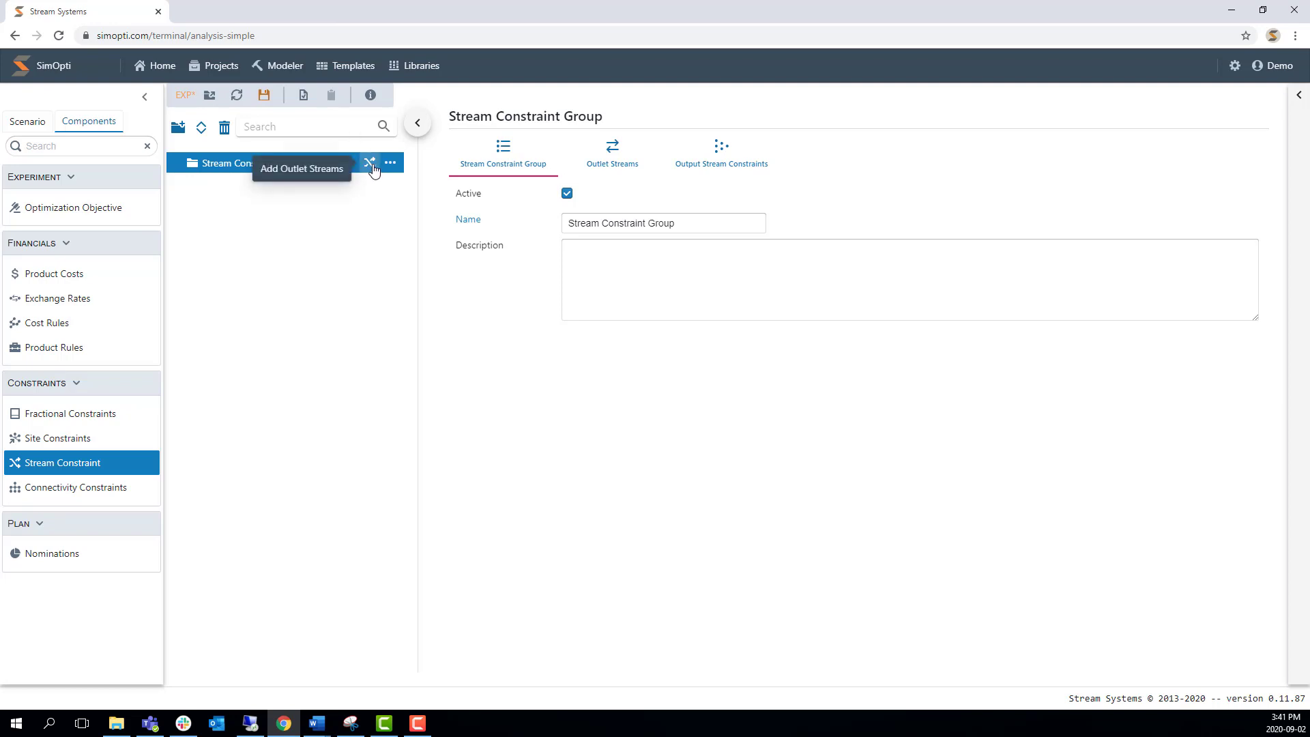
click(370, 164)
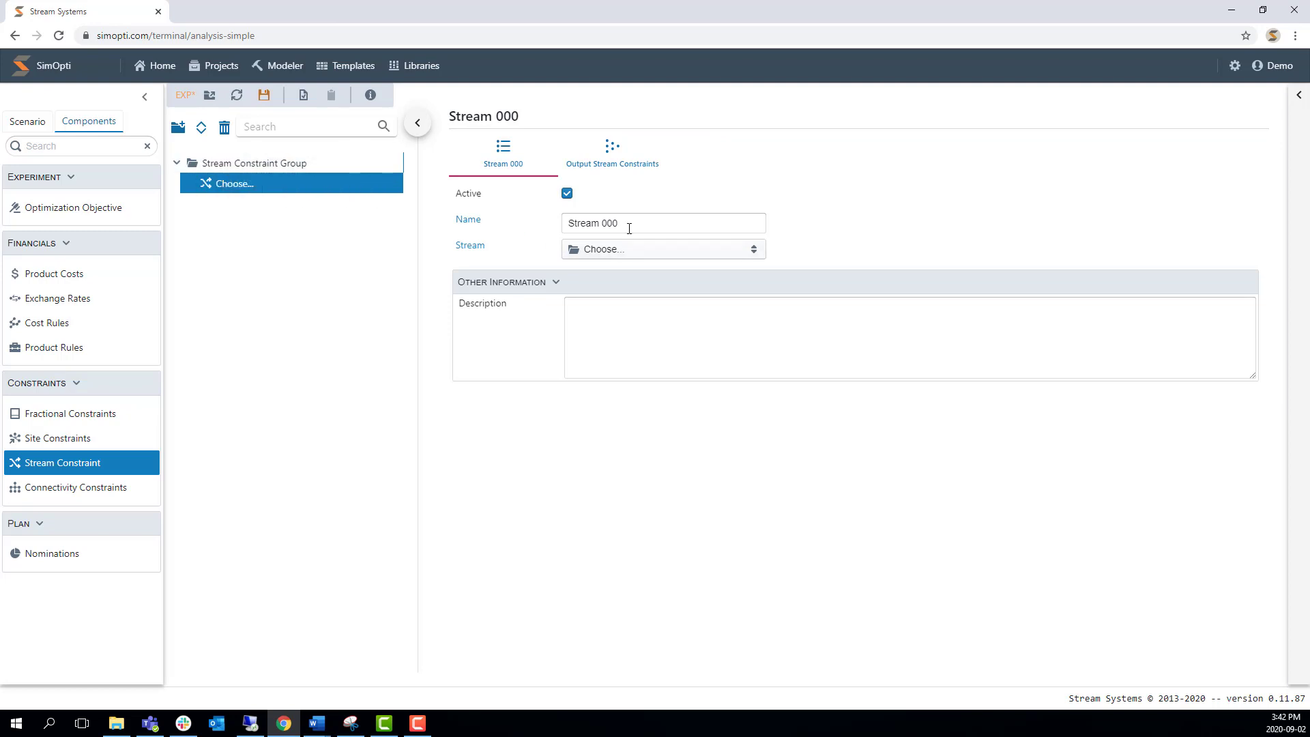
click(624, 251)
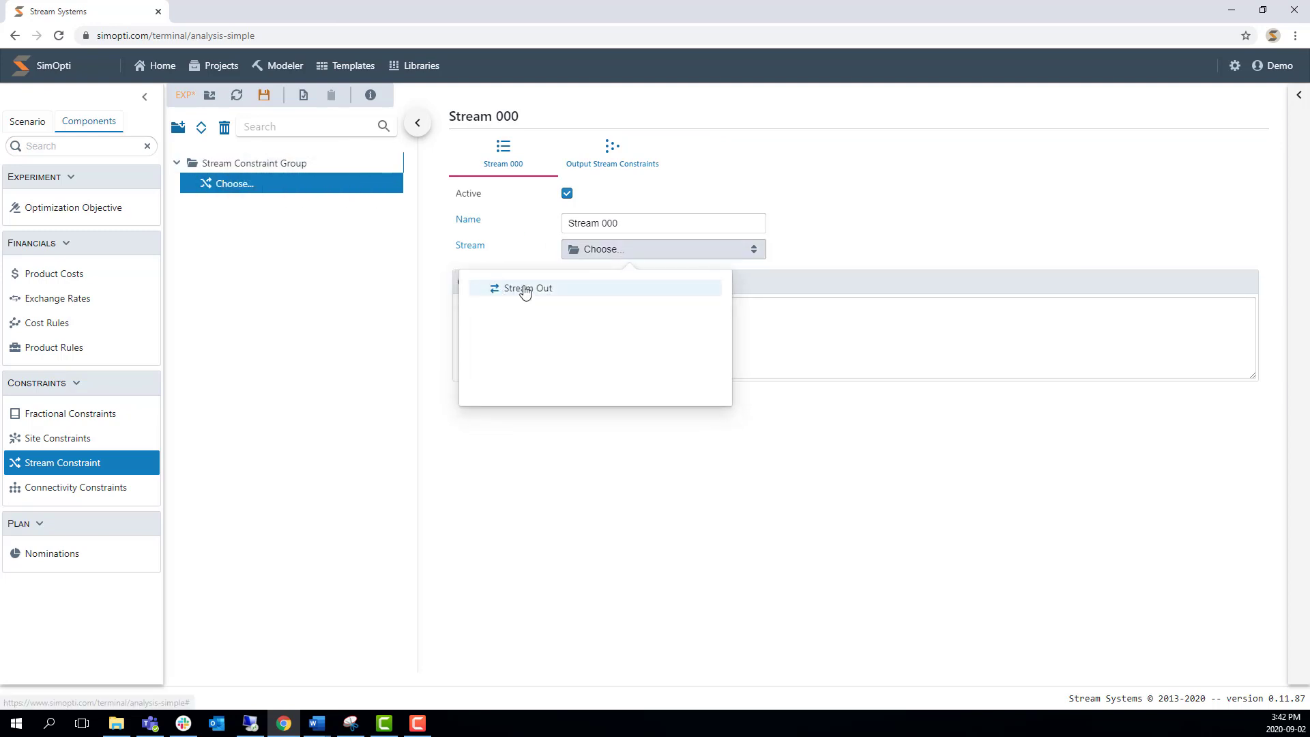
click(525, 290)
triple_click(619, 224)
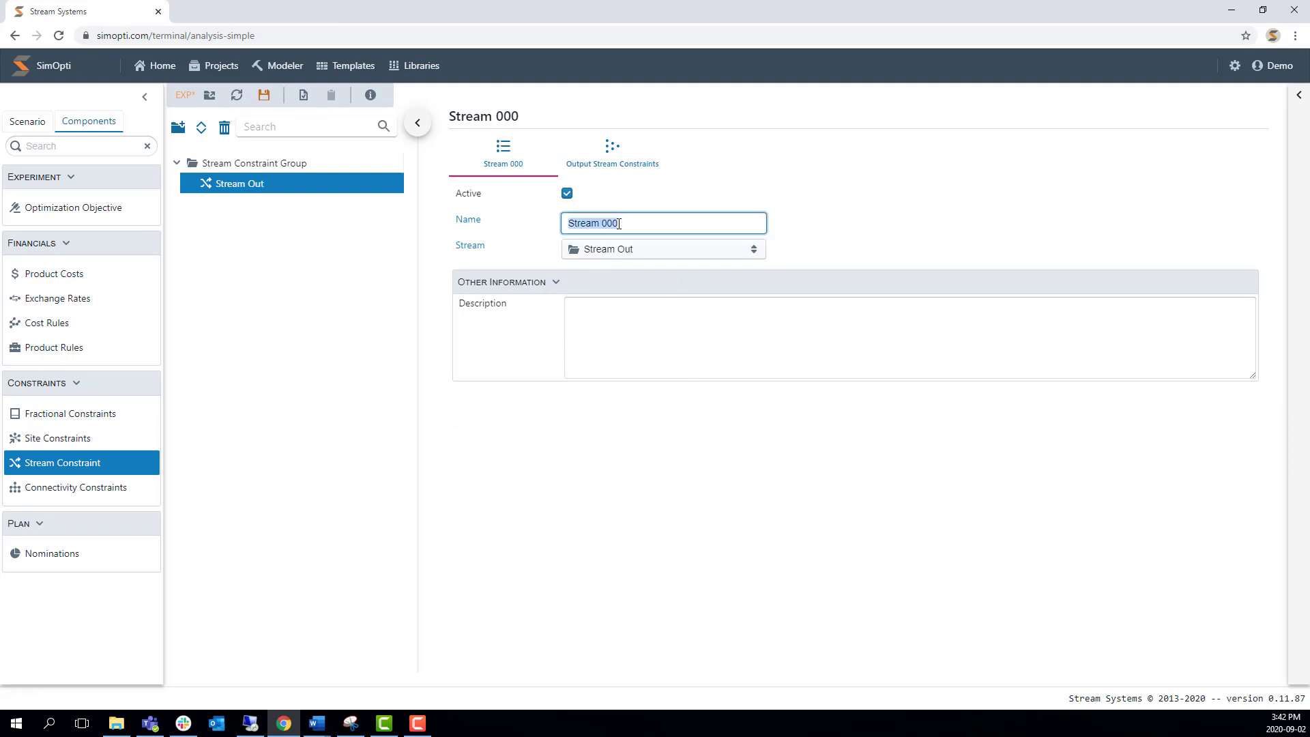
key(BackSpace)
text(Outlet Stream)
click(631, 300)
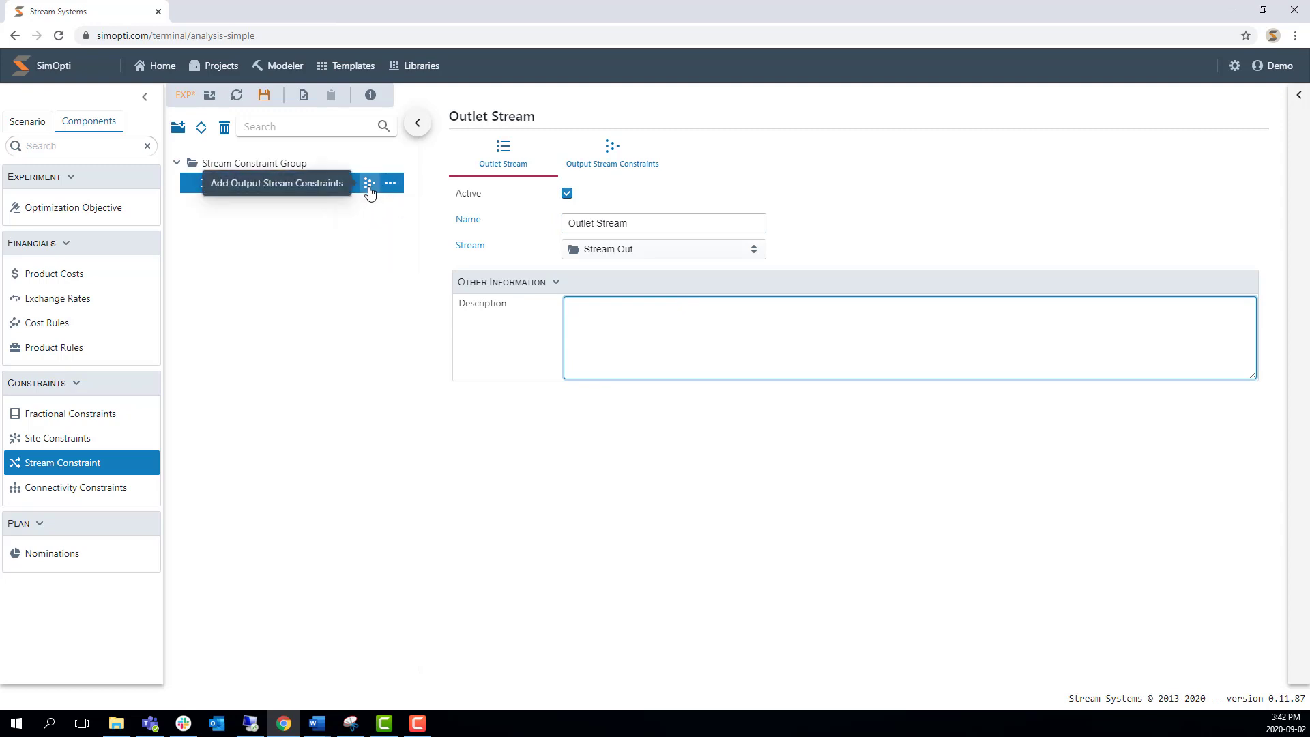
Step: Add an output stream constraint to the outlet stream and name it Out Stream Constraint
click(369, 189)
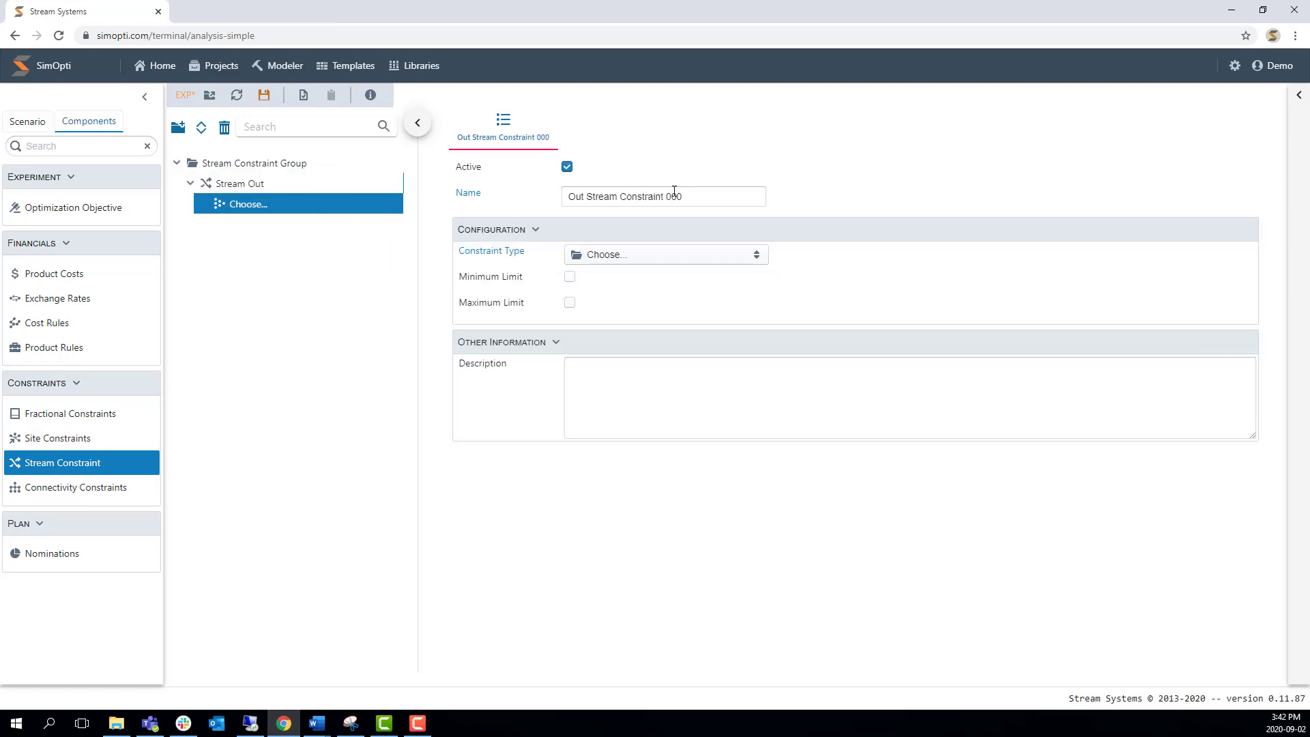
triple_click(684, 197)
click(685, 197)
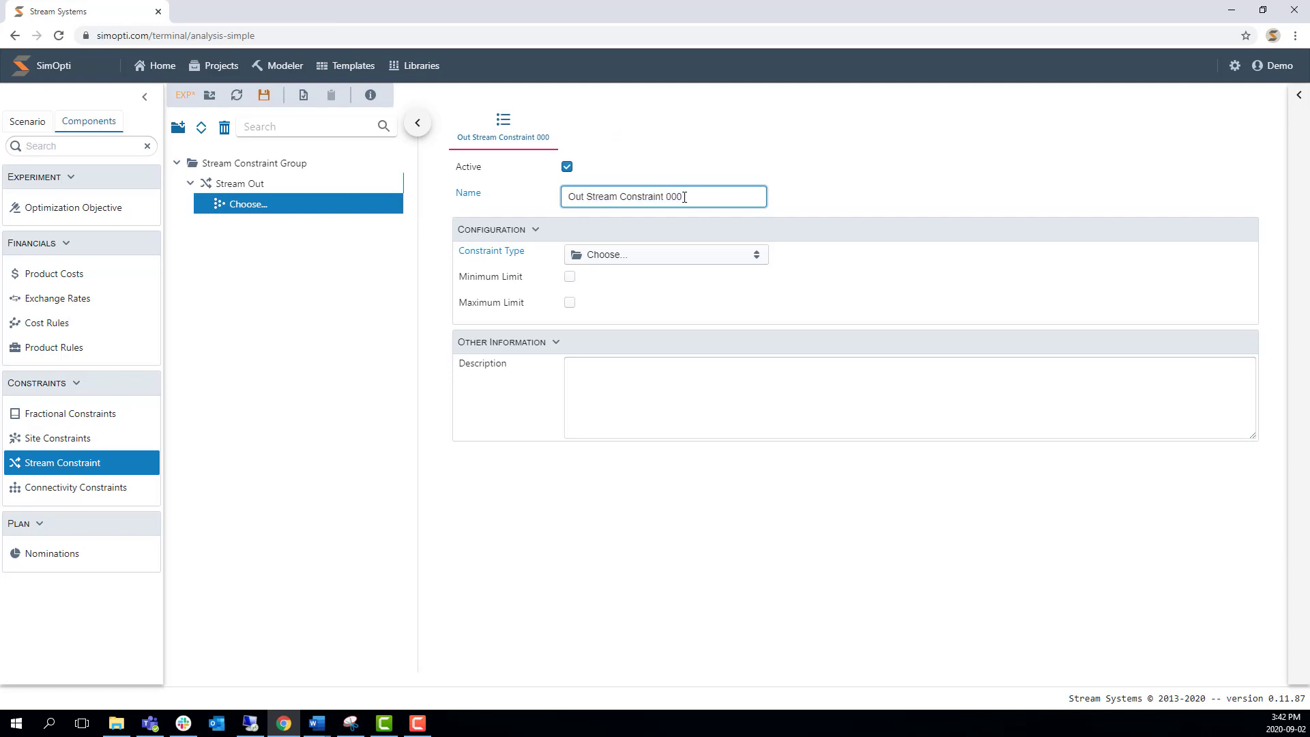
key(BackSpace)
key(BackSpace)
key(BackSpace)
Step: Set the constraint type of Out Stream Constraint to the Density parameter
click(658, 260)
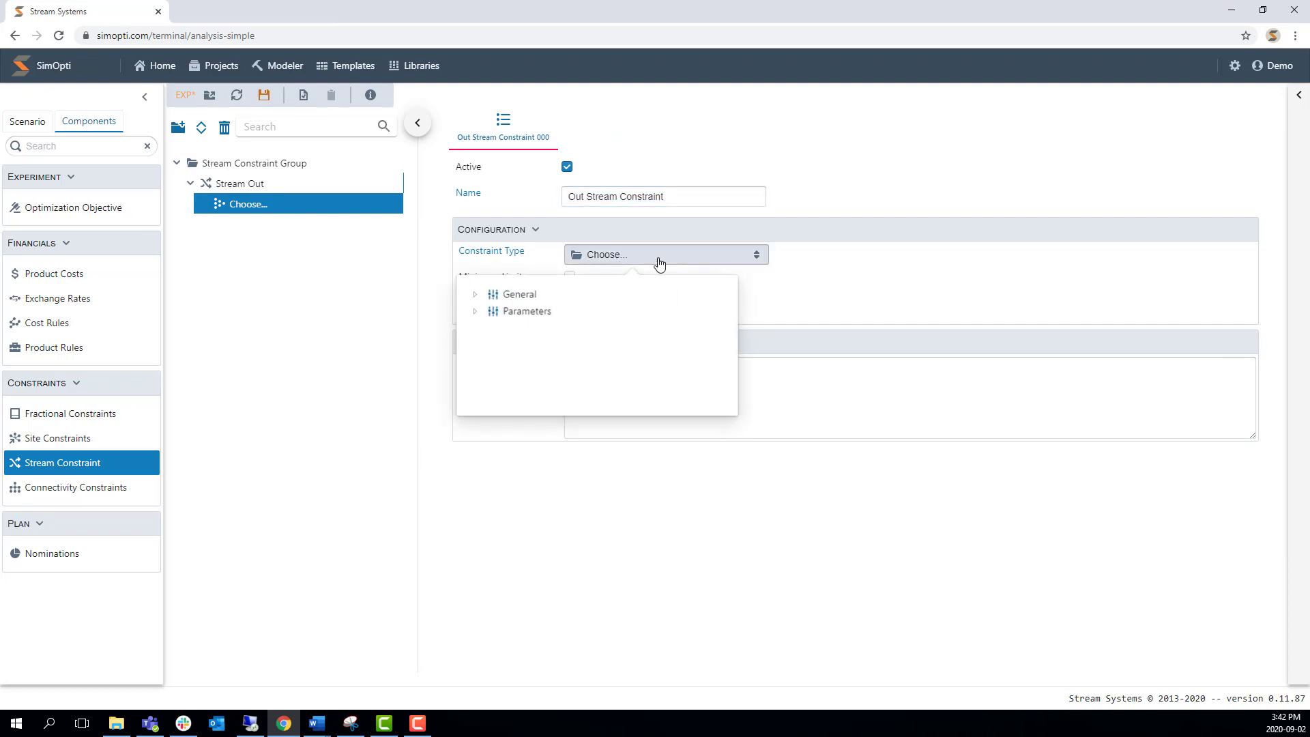
click(481, 311)
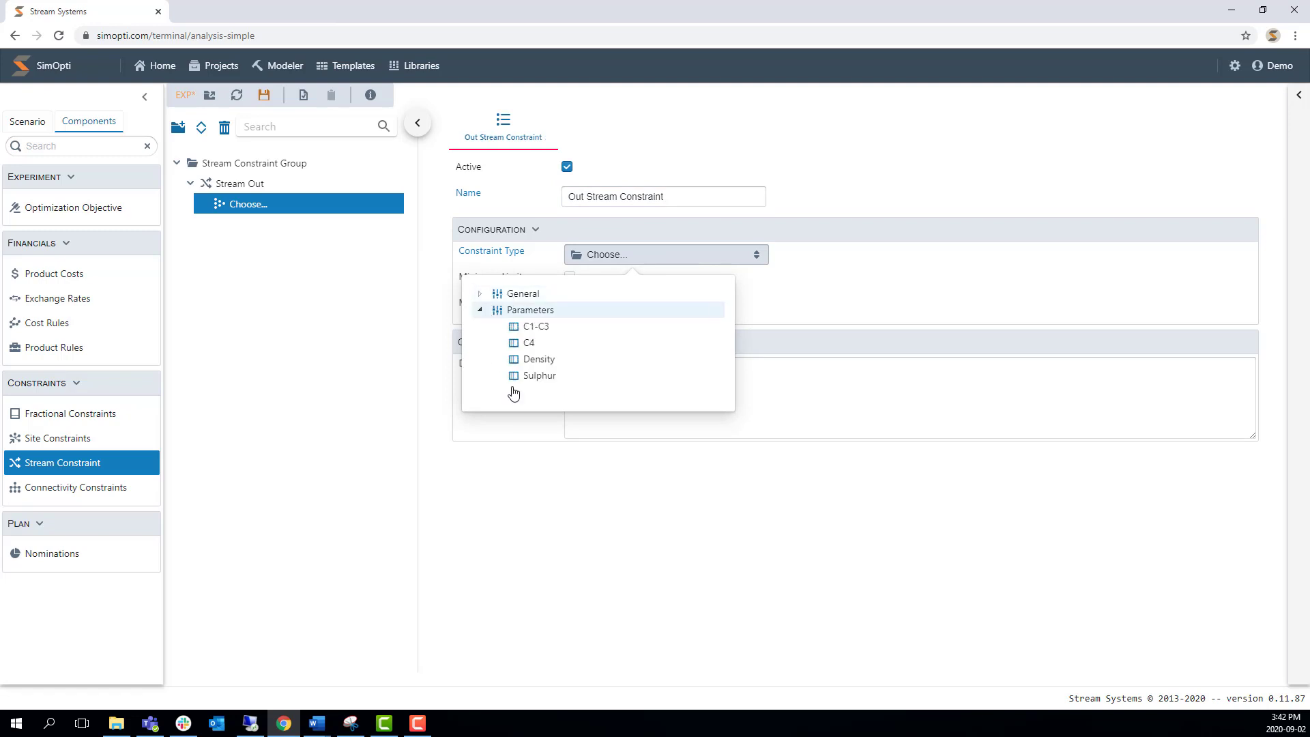
click(539, 360)
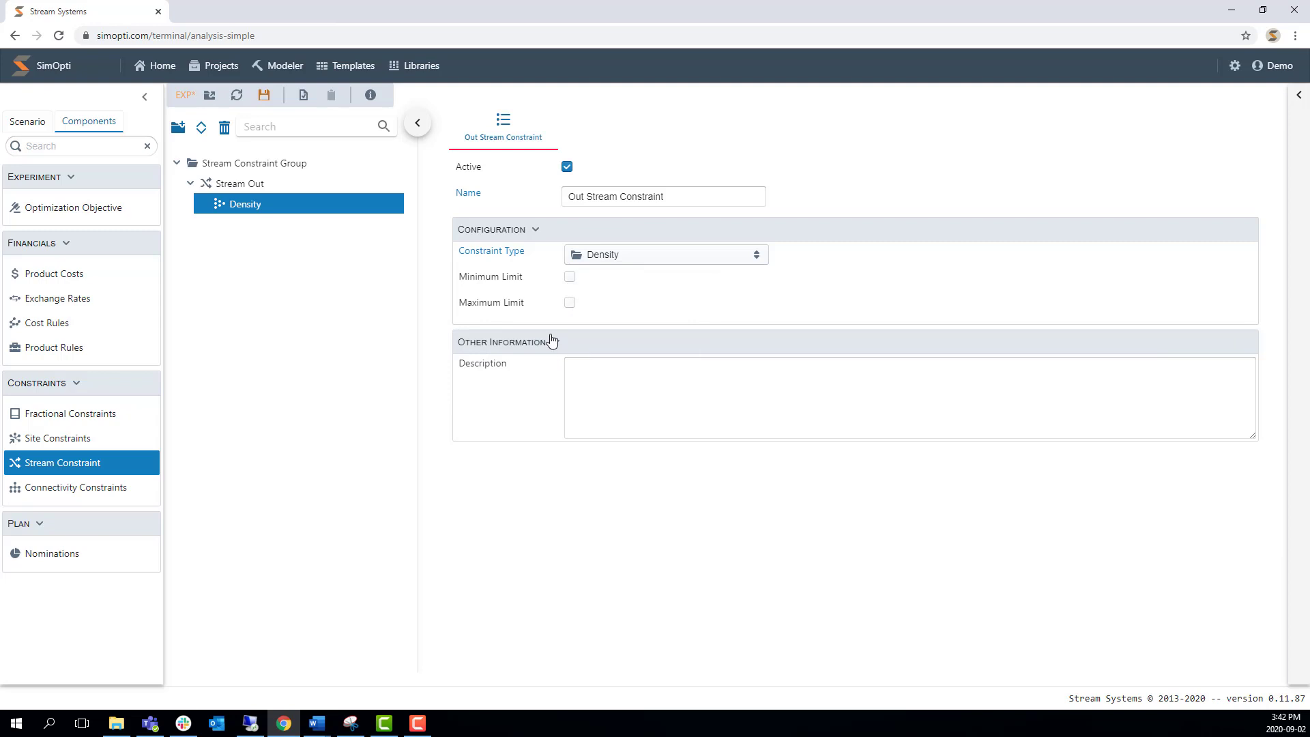
Step: Limit the outlet stream's density to a minimum of 800 and a maximum of 820, and save the experiment
click(570, 276)
click(570, 328)
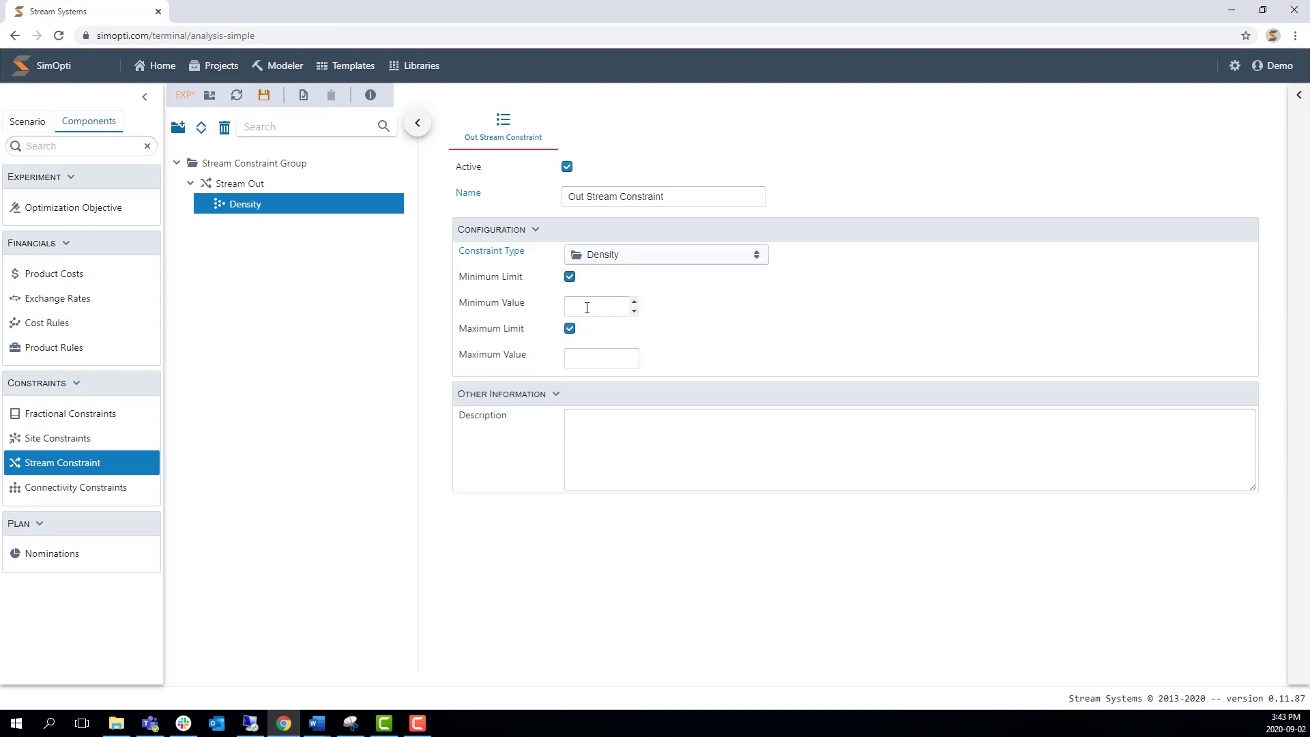
click(584, 311)
text(800)
click(597, 362)
text(820)
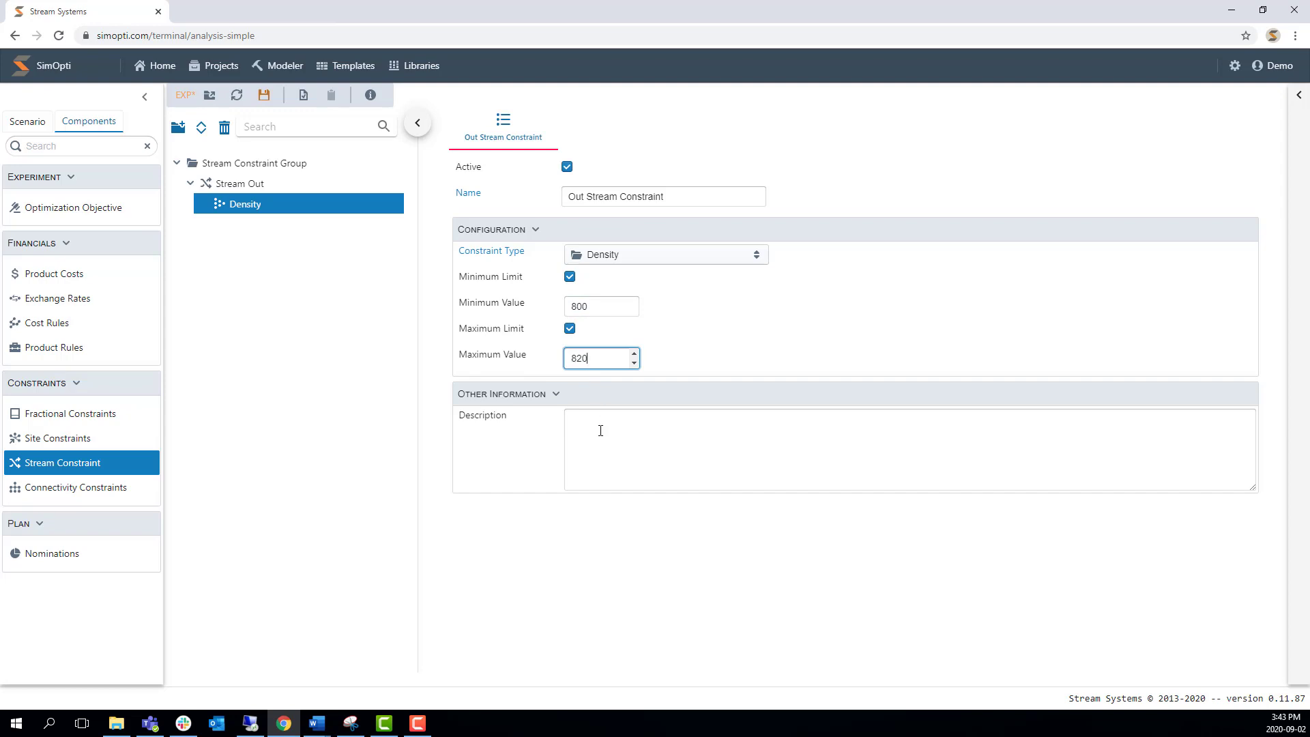
click(601, 431)
key(alt+Tab)
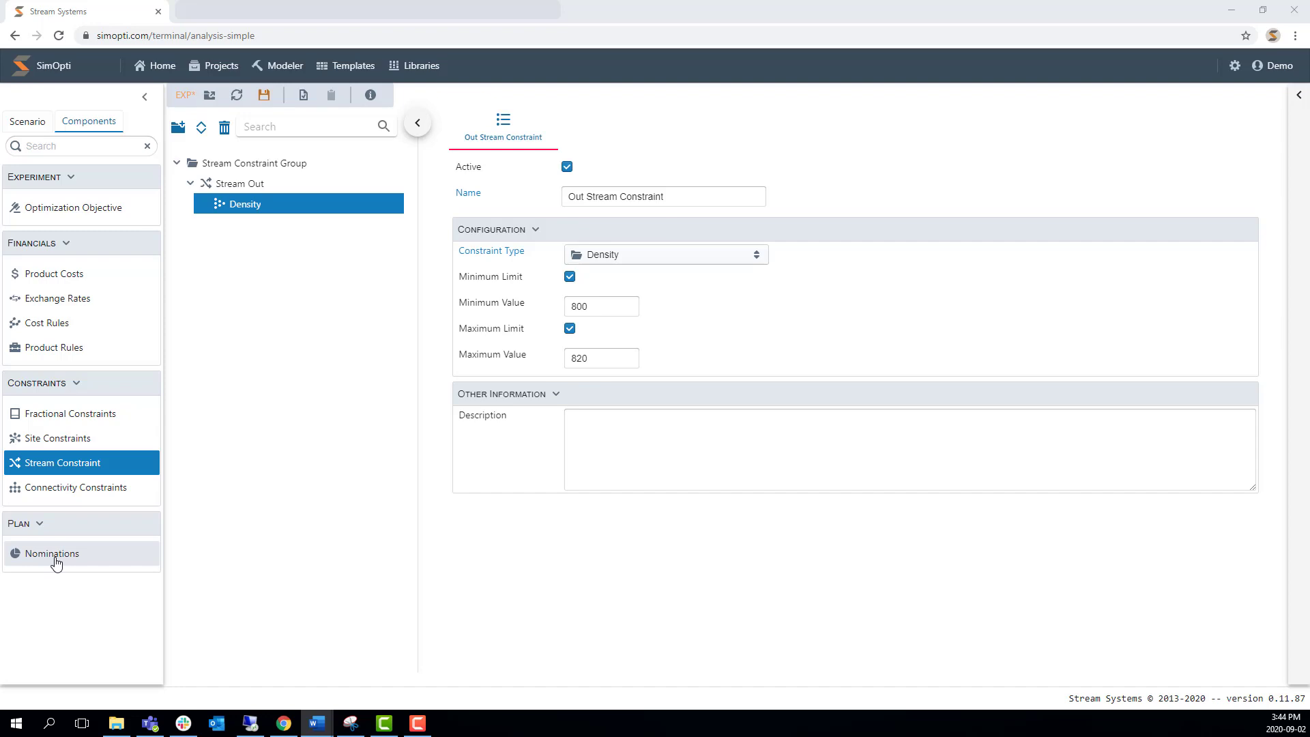
click(266, 96)
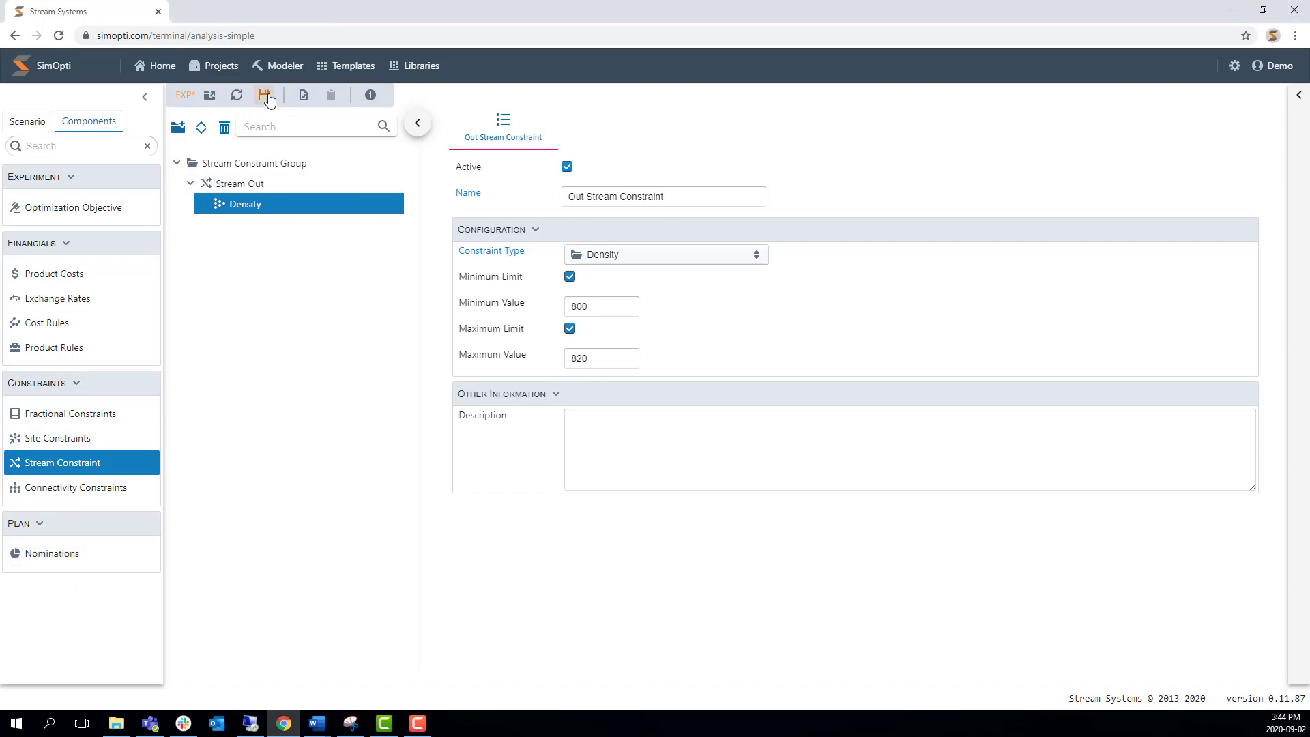